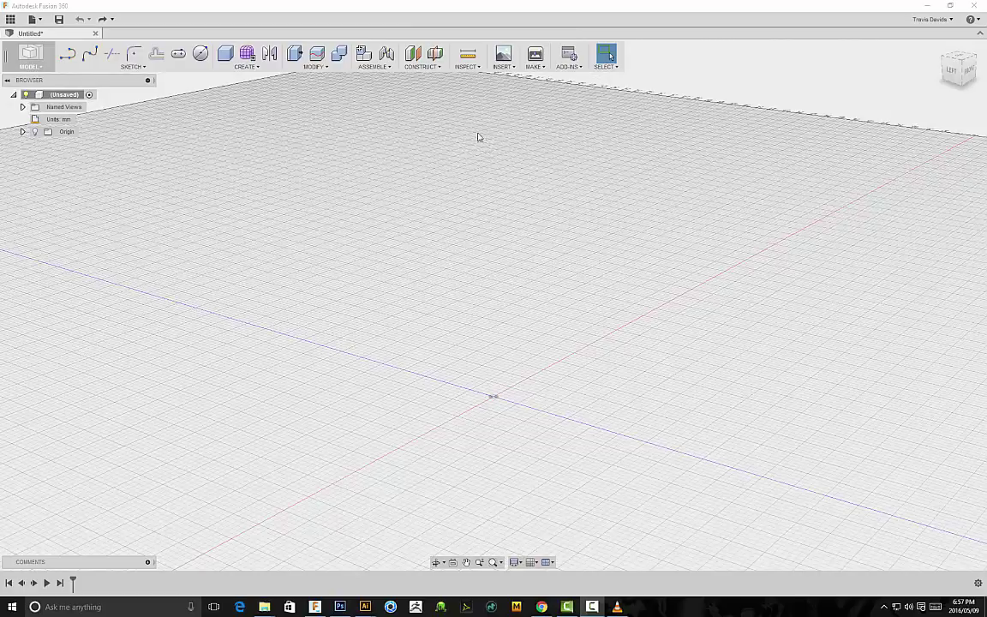
# Step: Switch to Illustrator and bring up the bird logo document, repositioning its window slightly
pyautogui.click(503, 66)
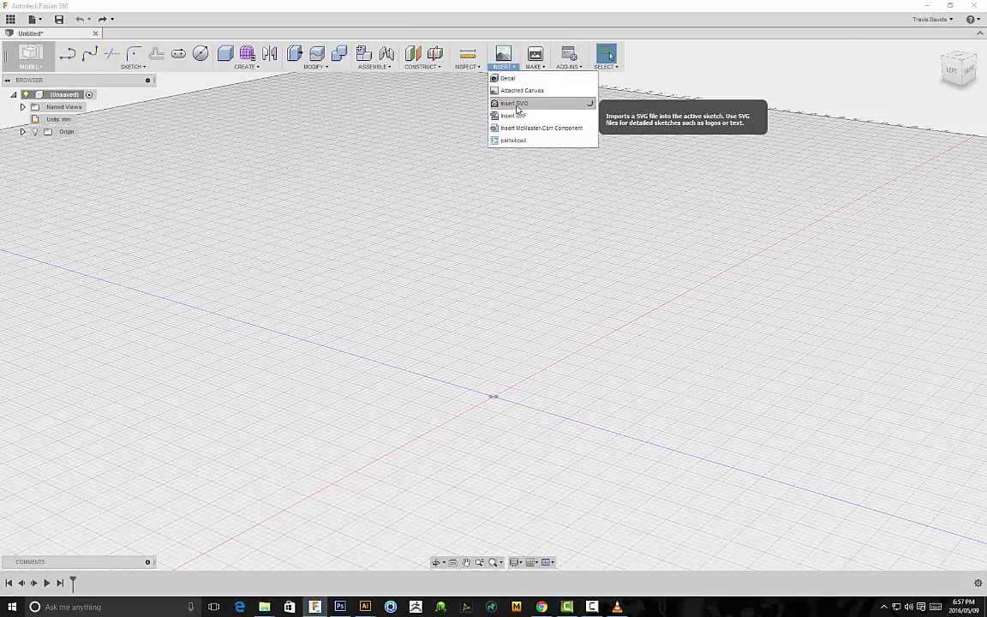
pyautogui.click(113, 3)
pyautogui.click(365, 607)
pyautogui.click(518, 557)
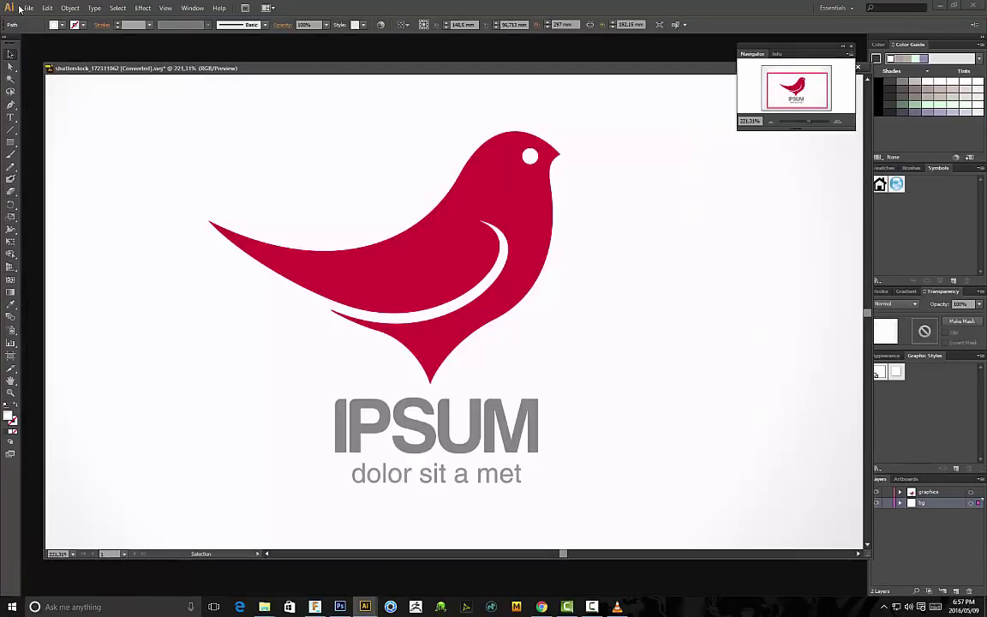
pyautogui.moveTo(175, 65); pyautogui.dragTo(162, 56)
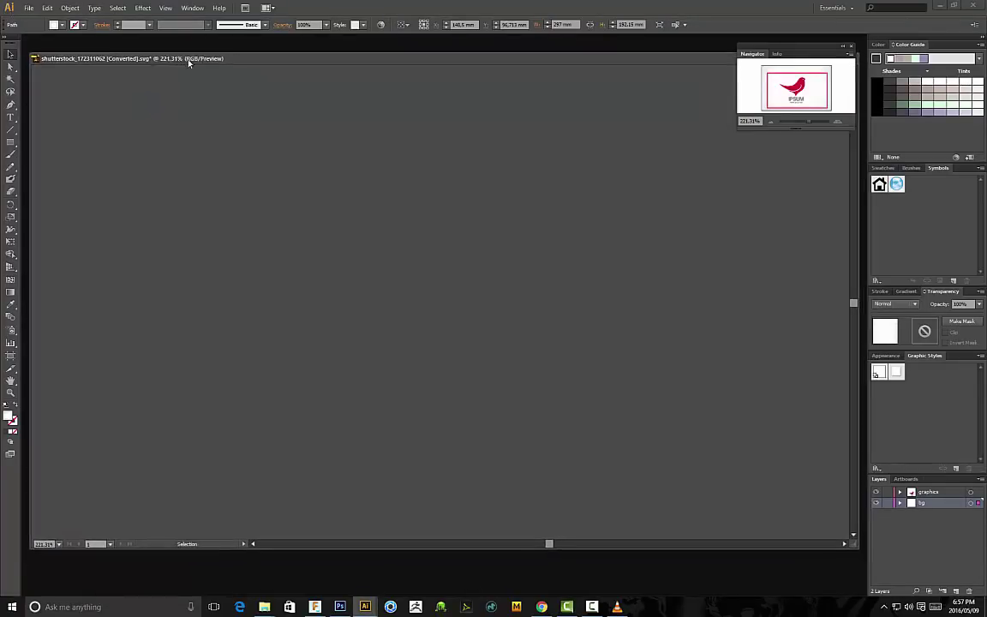
pyautogui.click(479, 157)
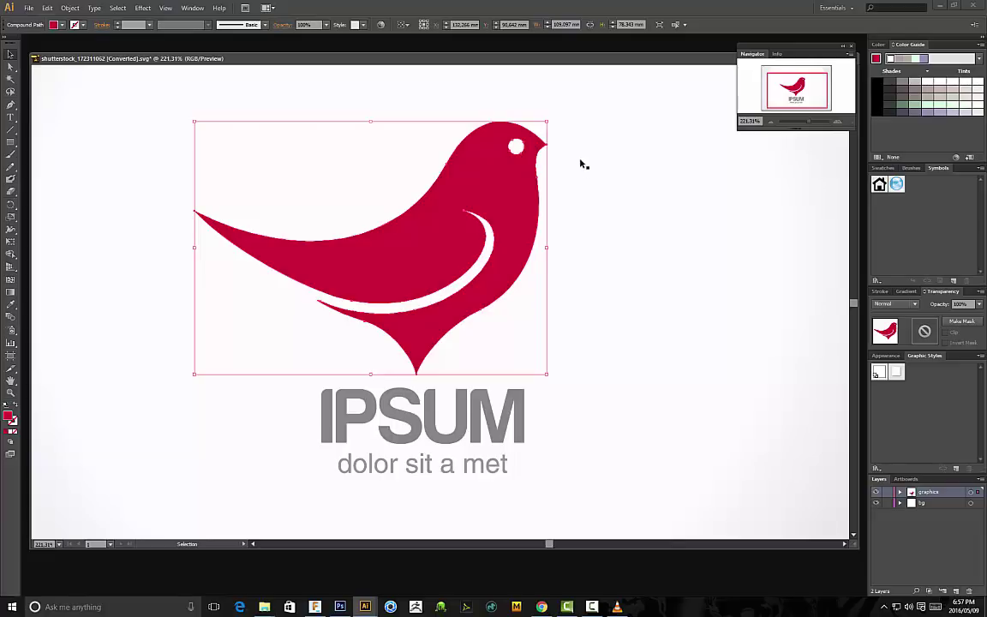
pyautogui.click(648, 185)
pyautogui.click(426, 217)
pyautogui.click(603, 198)
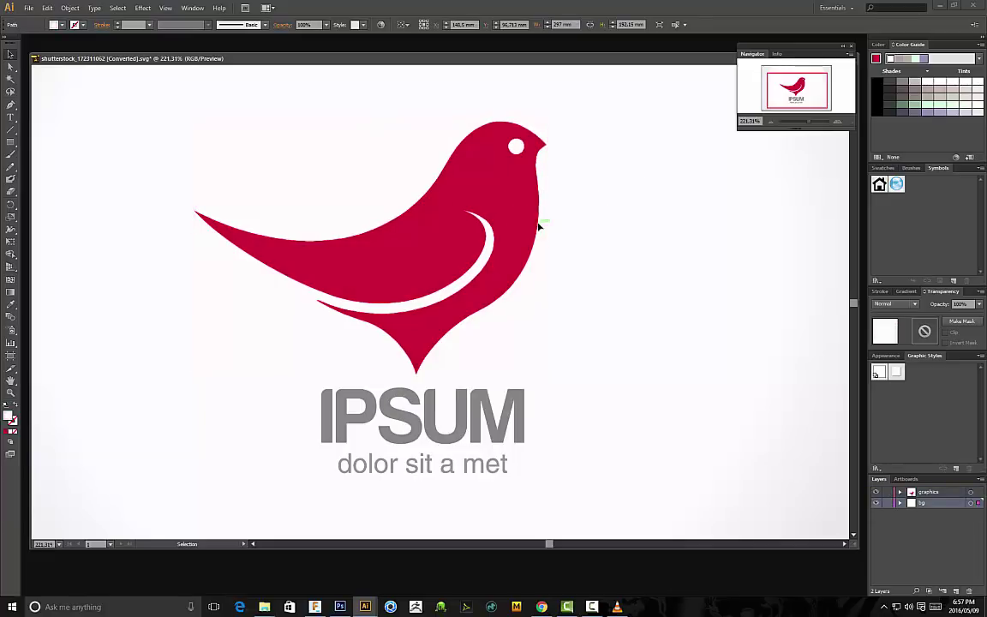
pyautogui.click(488, 179)
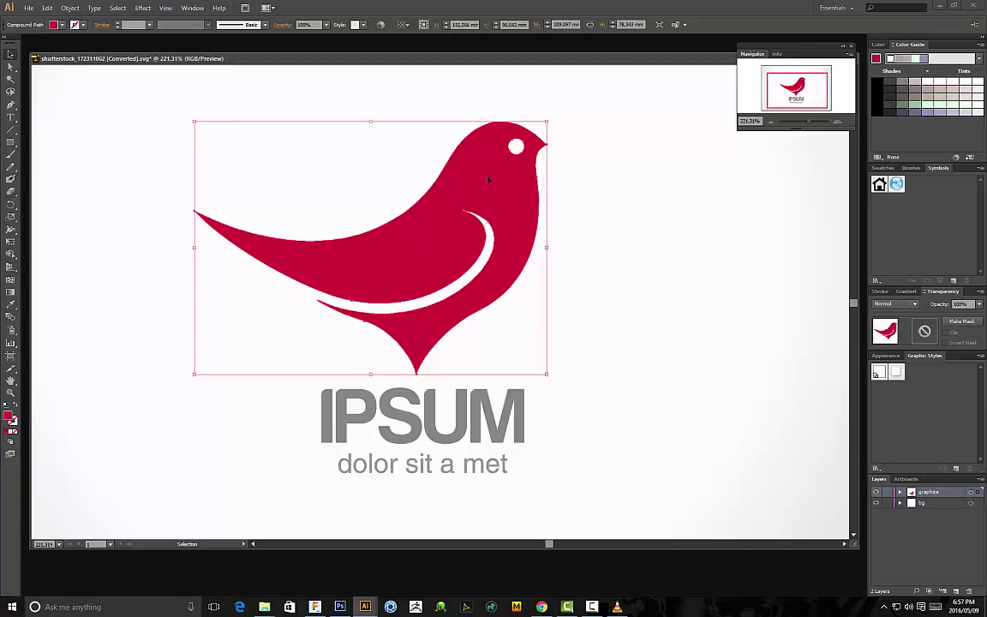
pyautogui.click(591, 196)
pyautogui.click(493, 197)
pyautogui.click(447, 183)
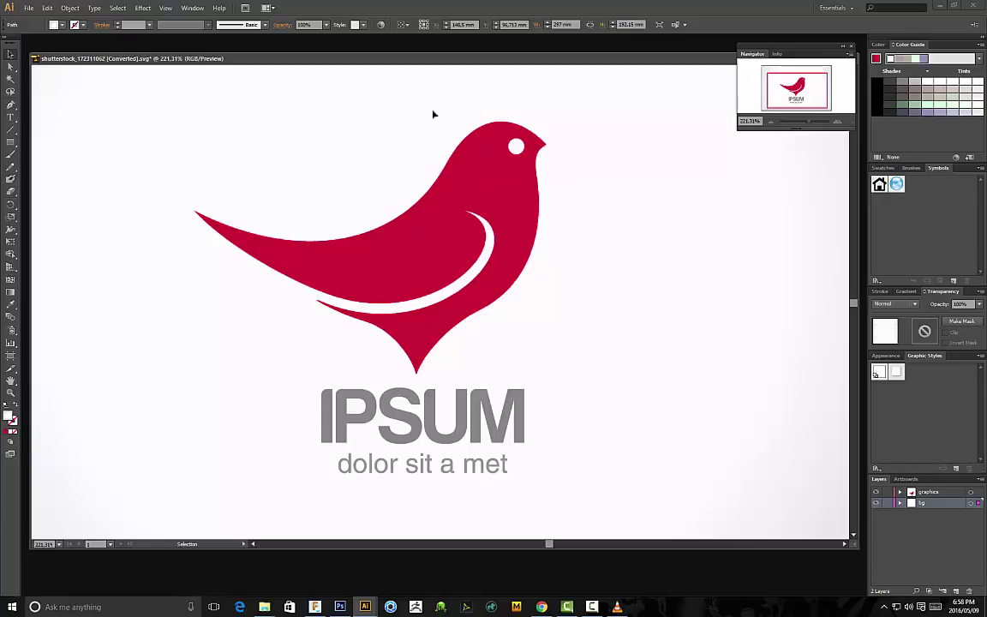
pyautogui.click(452, 203)
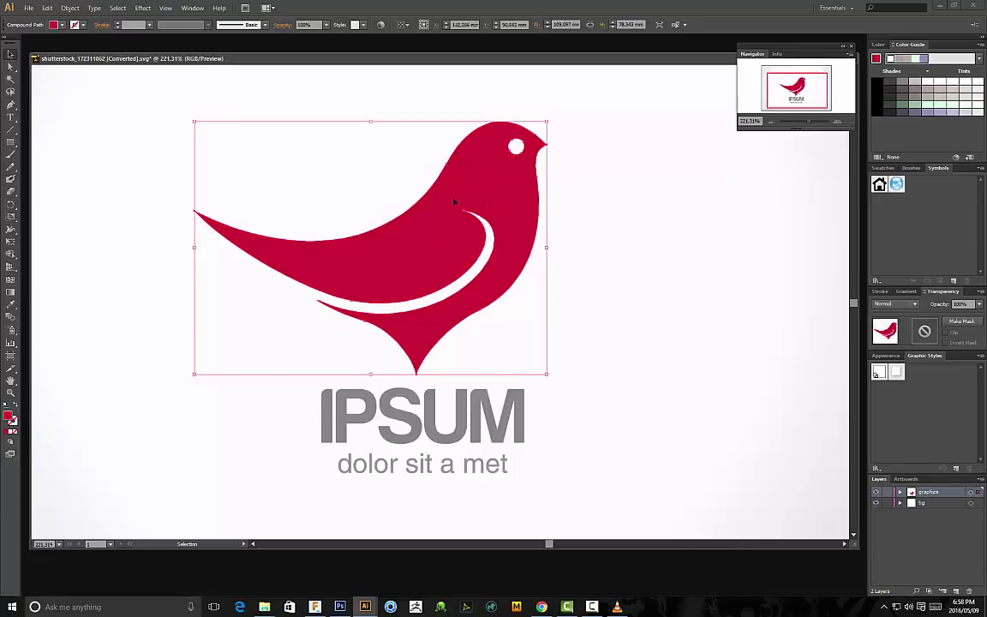
pyautogui.click(566, 257)
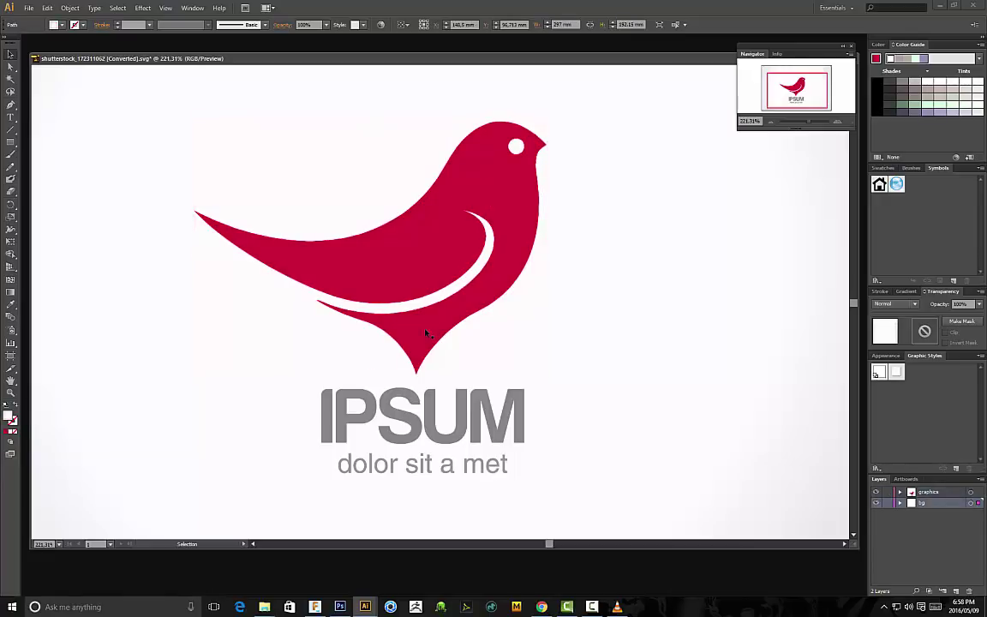
pyautogui.click(382, 296)
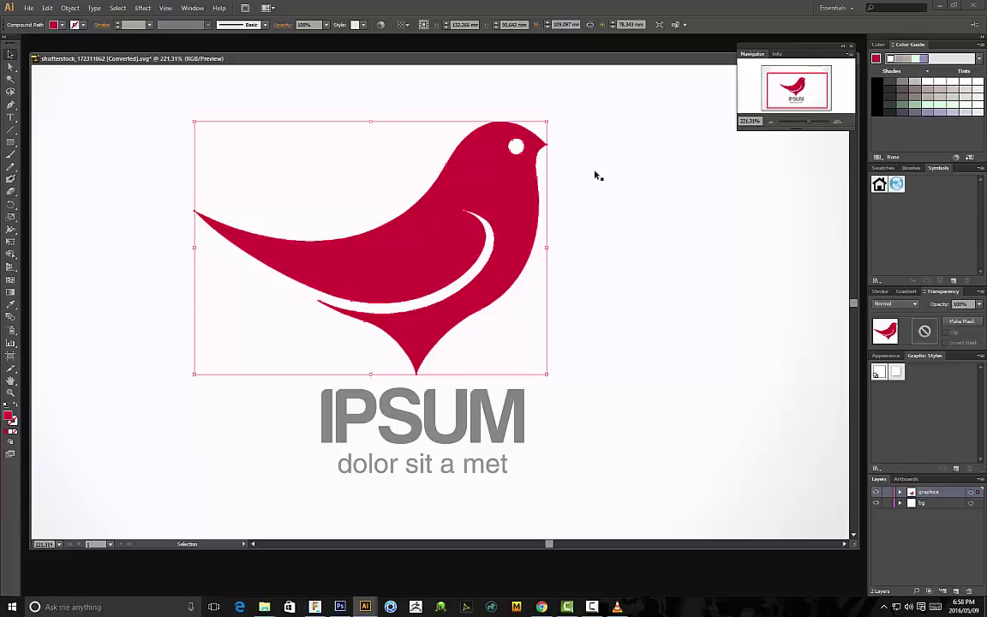
pyautogui.click(172, 72)
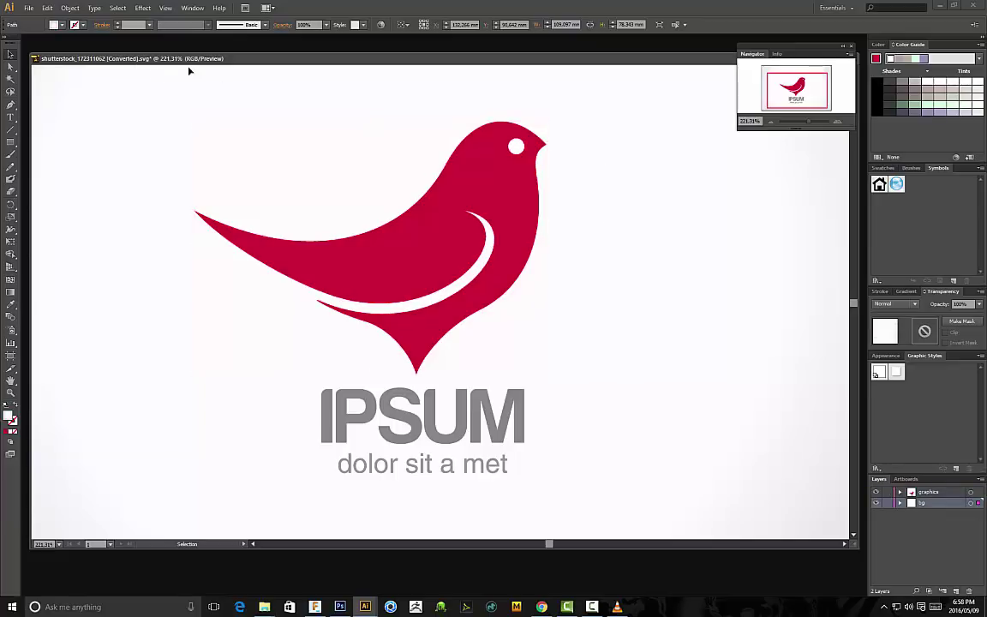
pyautogui.click(522, 180)
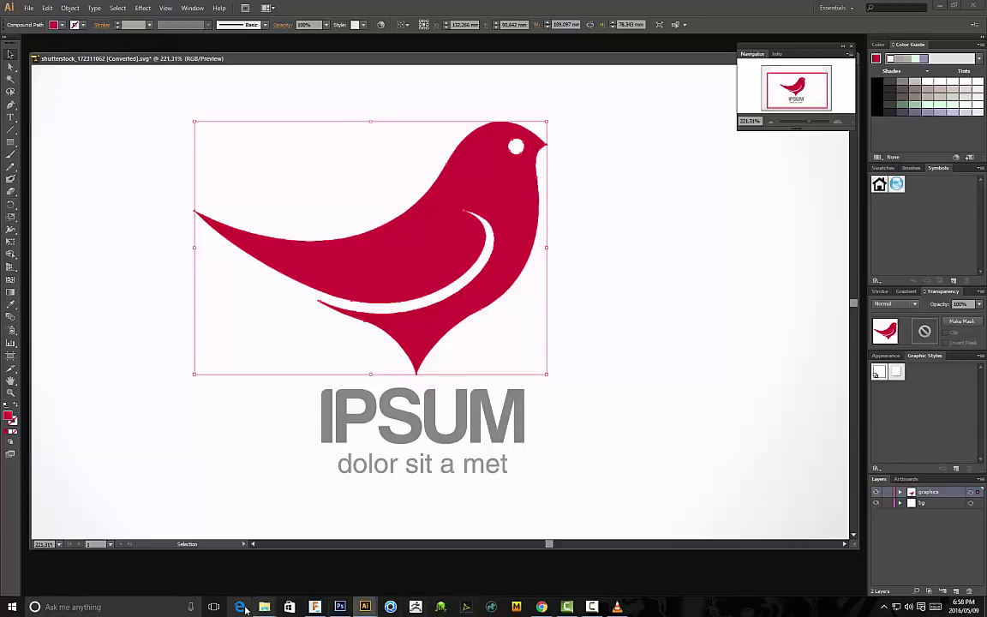
# Step: Look through the EPS source files in the Logo Design 2 folder and return to the bird logo in Illustrator
pyautogui.moveTo(264, 607)
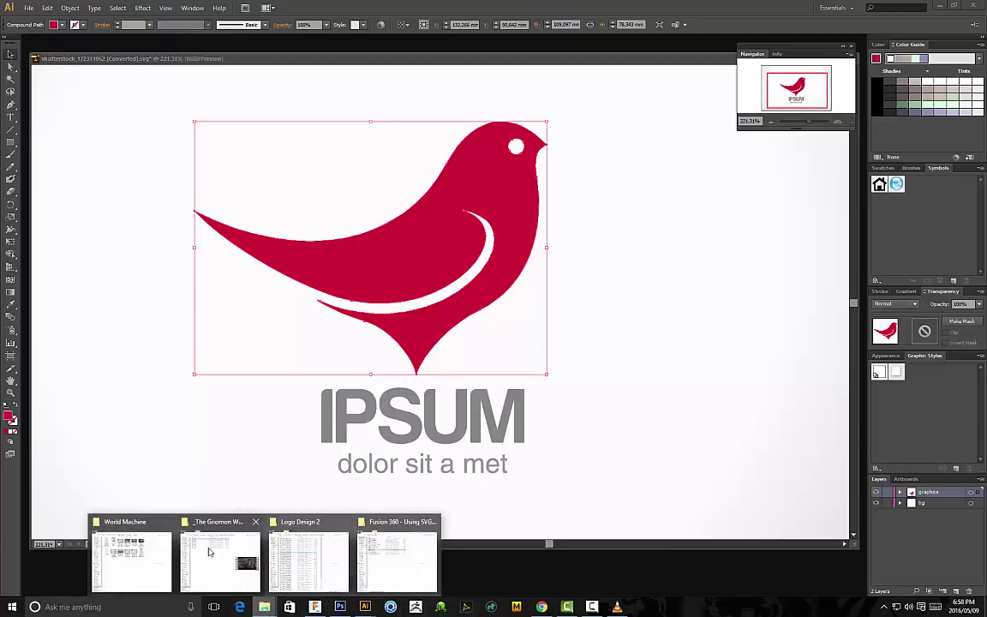
pyautogui.click(304, 555)
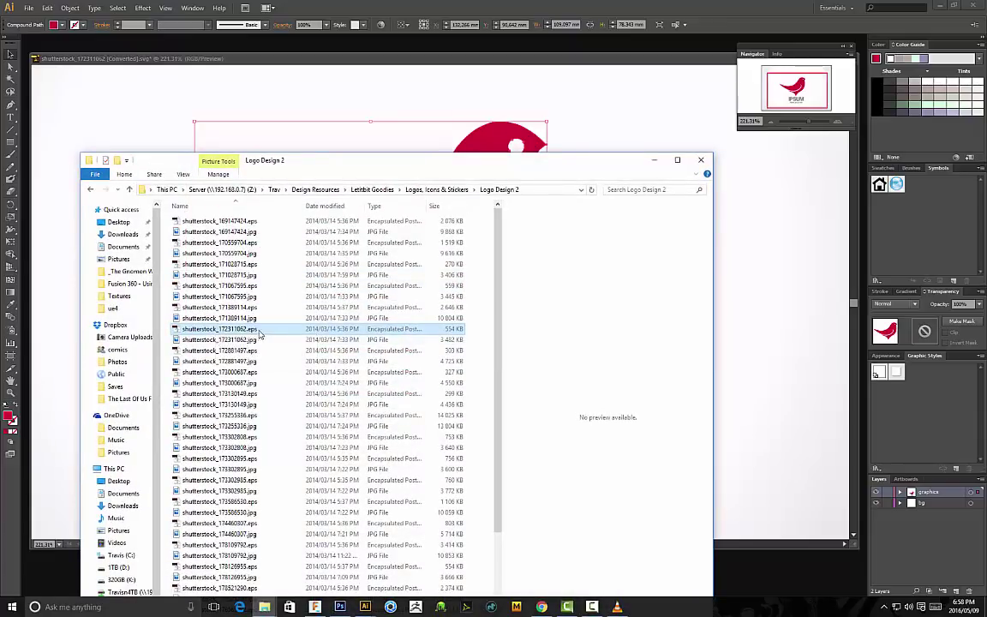
pyautogui.click(210, 308)
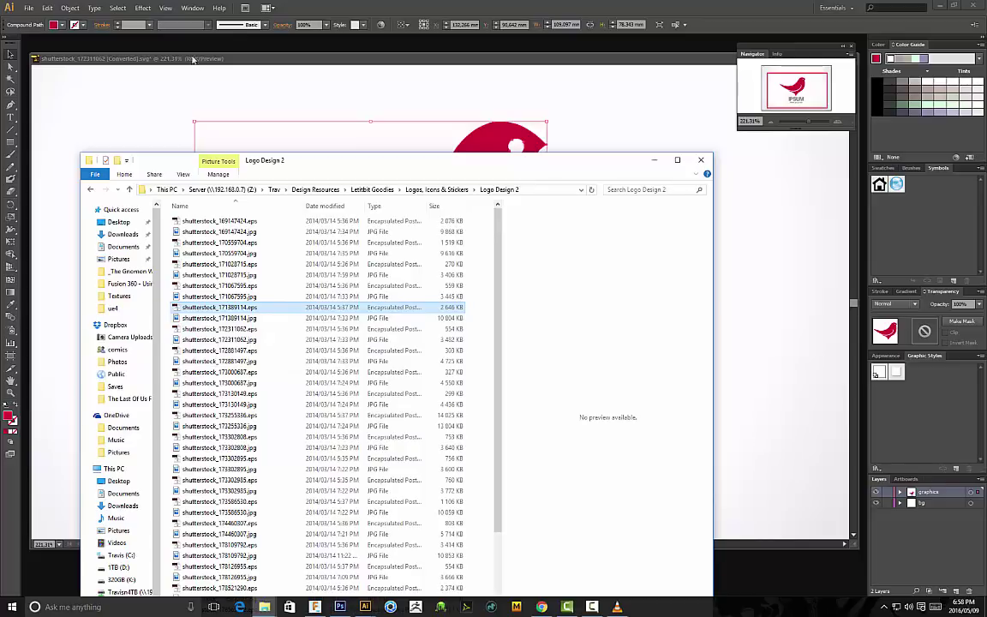
pyautogui.click(210, 64)
pyautogui.click(635, 275)
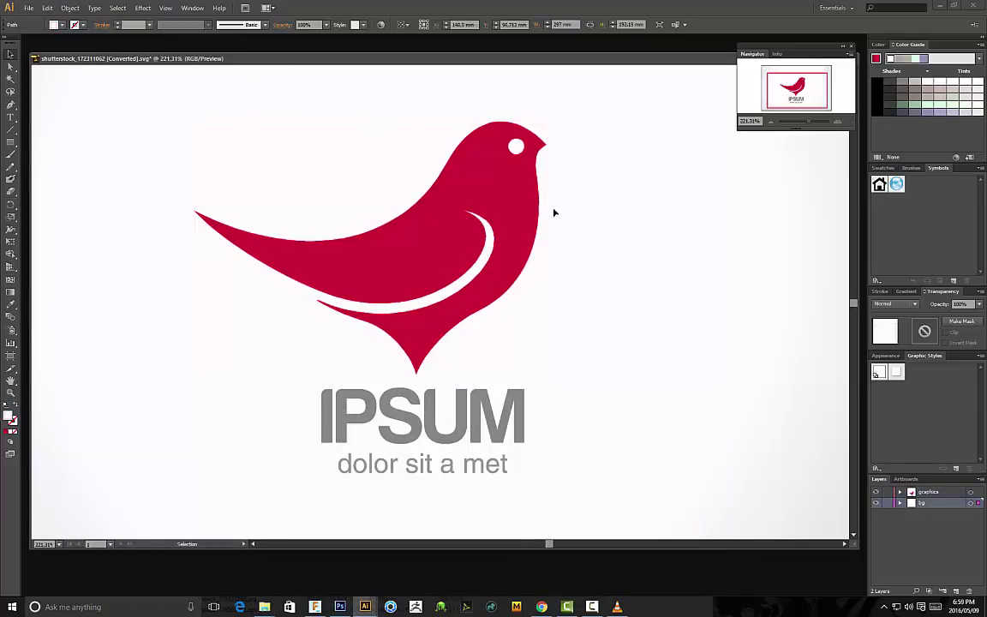
pyautogui.click(514, 199)
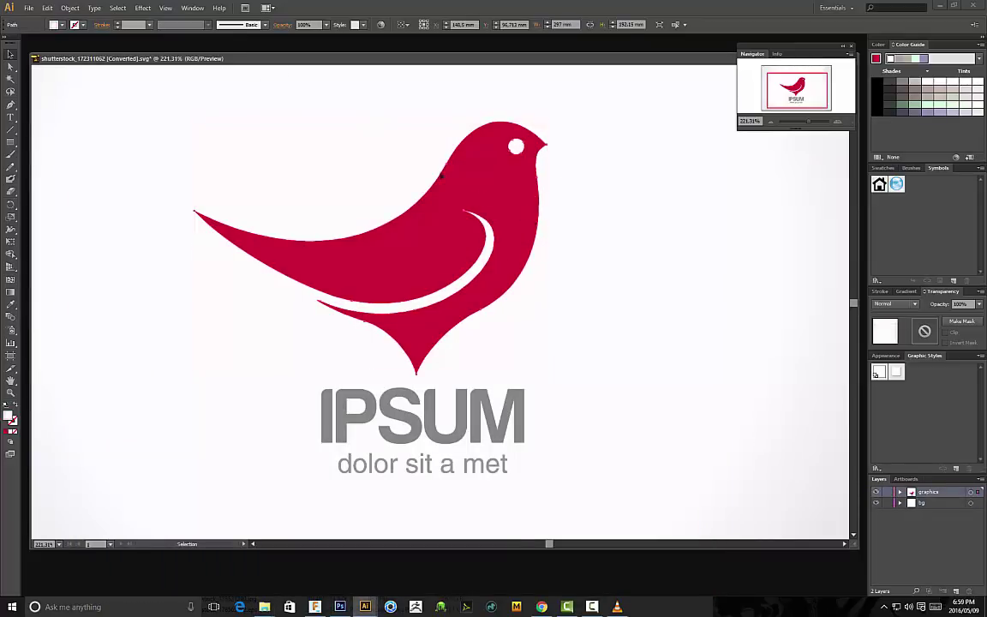
pyautogui.click(639, 200)
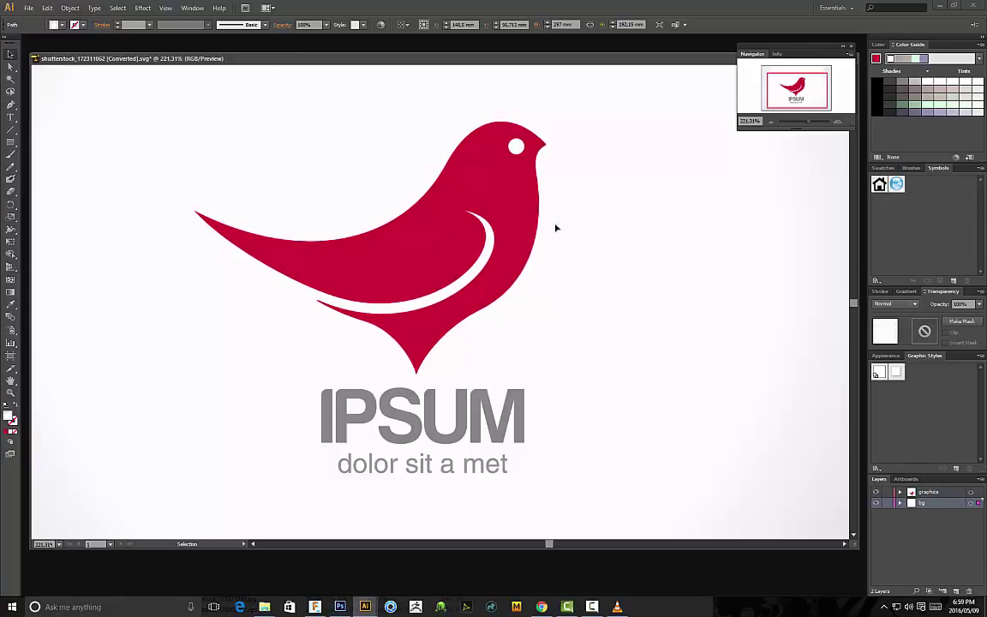
pyautogui.click(507, 209)
pyautogui.click(121, 87)
pyautogui.click(504, 241)
# Step: Delete the gradient background behind the logo and remove its bg layer, keeping the graphics layer
pyautogui.click(584, 510)
pyautogui.moveTo(584, 510); pyautogui.dragTo(360, 249)
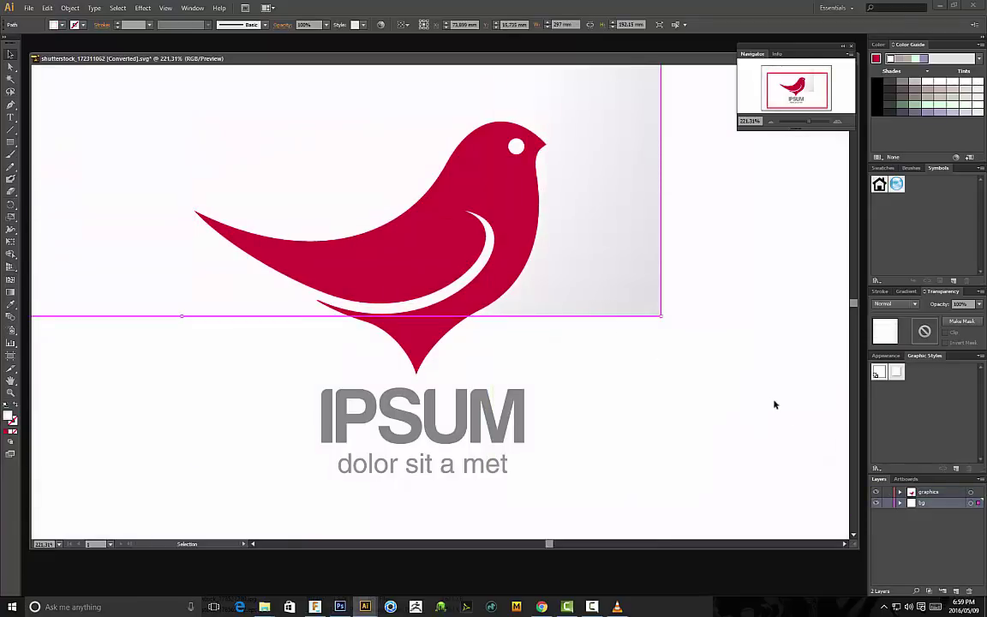
pyautogui.hotkey('ctrl', 'z')
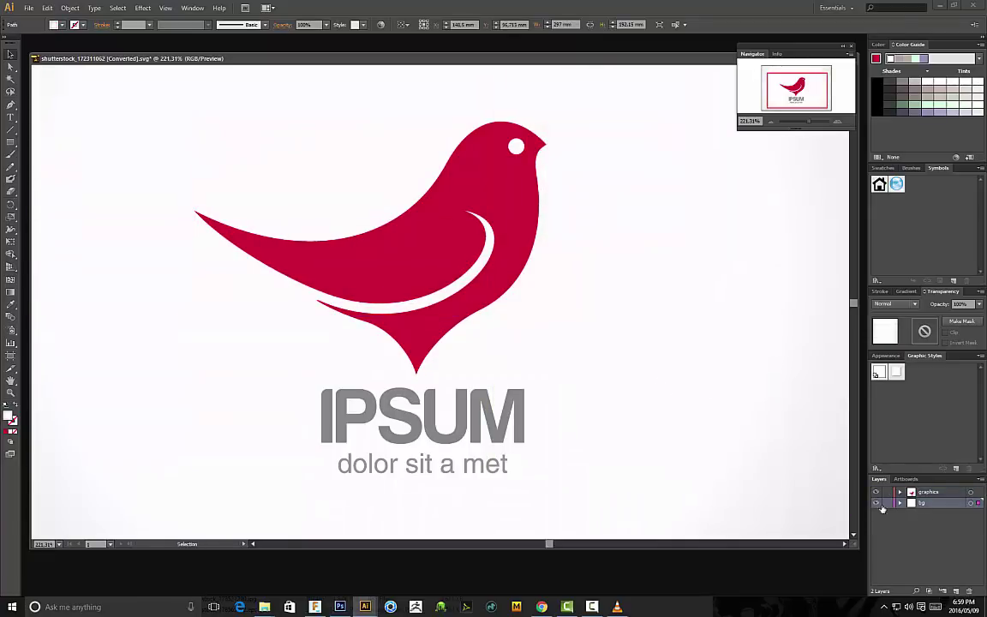
pyautogui.press('Delete')
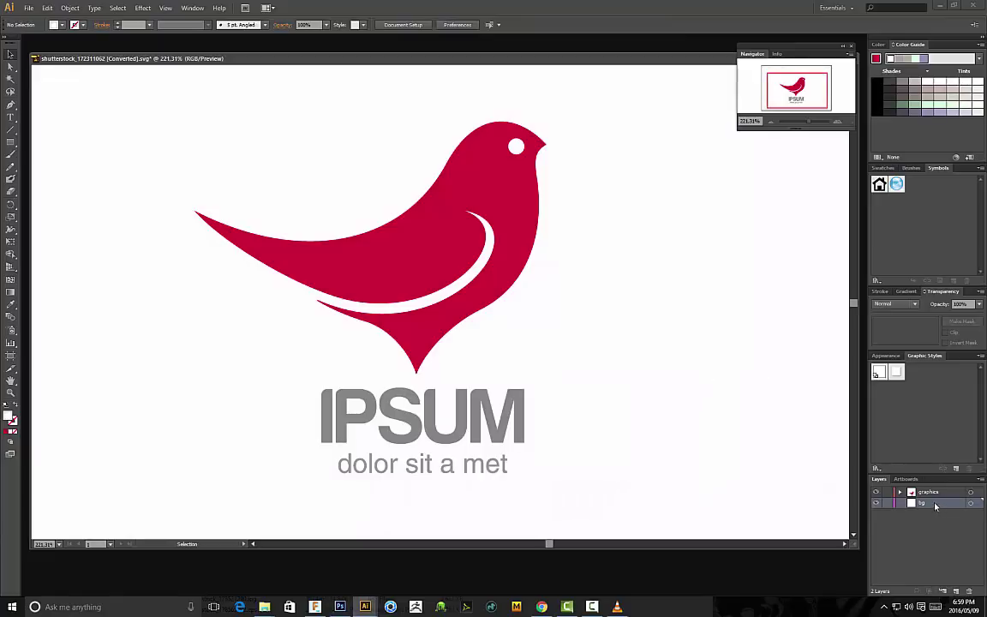
pyautogui.click(969, 591)
pyautogui.click(928, 493)
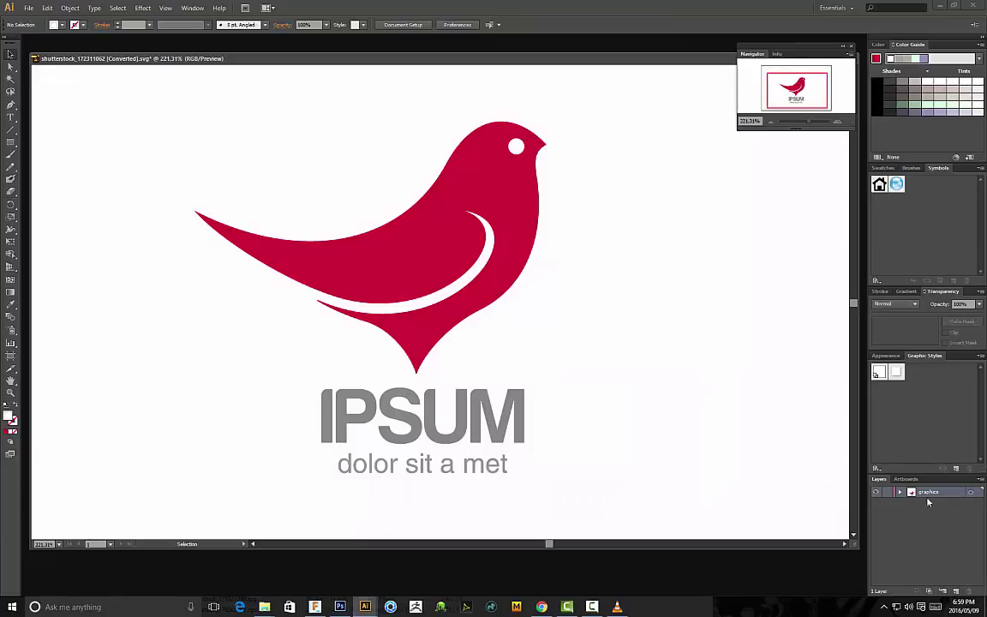
# Step: Select the whole logo and save it as shutterstock_172311062 [Converted].svg in the Fusion 360 - Using SVG Files folder, using the SVG 1.1 profile
pyautogui.moveTo(660, 514); pyautogui.dragTo(137, 101)
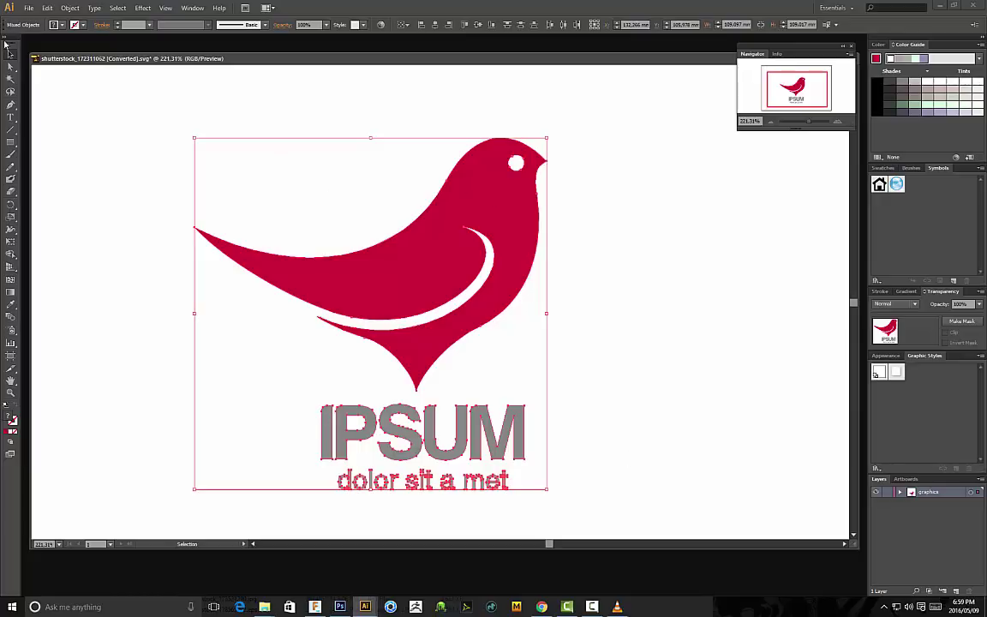
pyautogui.click(29, 8)
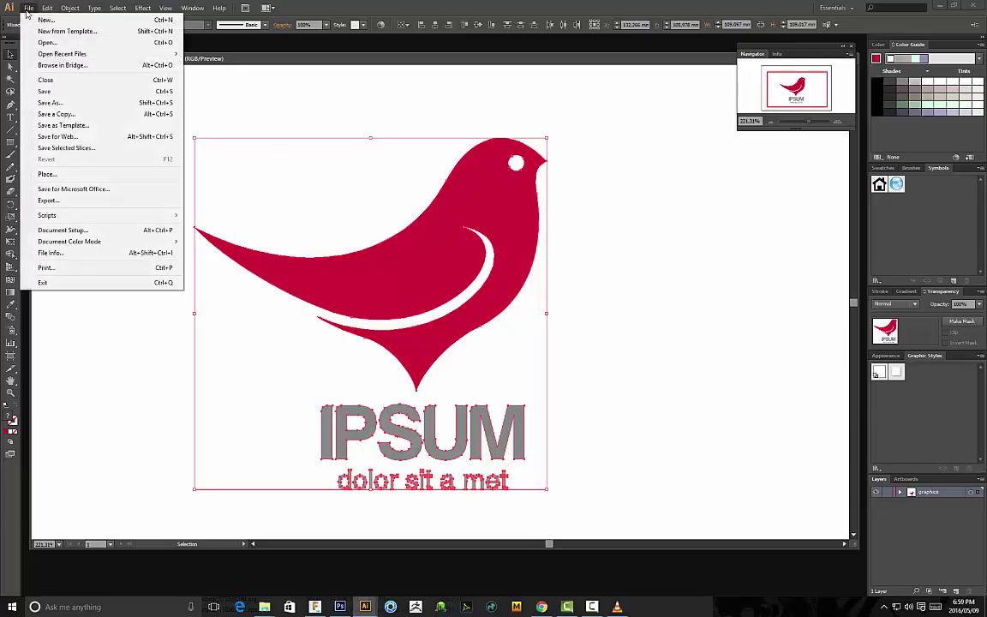
pyautogui.click(45, 105)
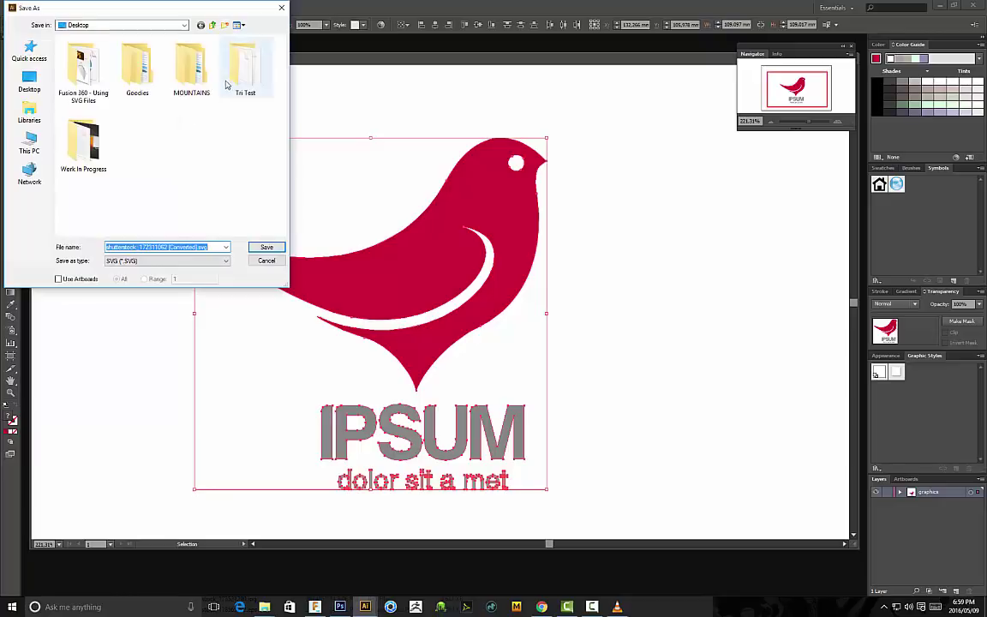
pyautogui.doubleClick(95, 69)
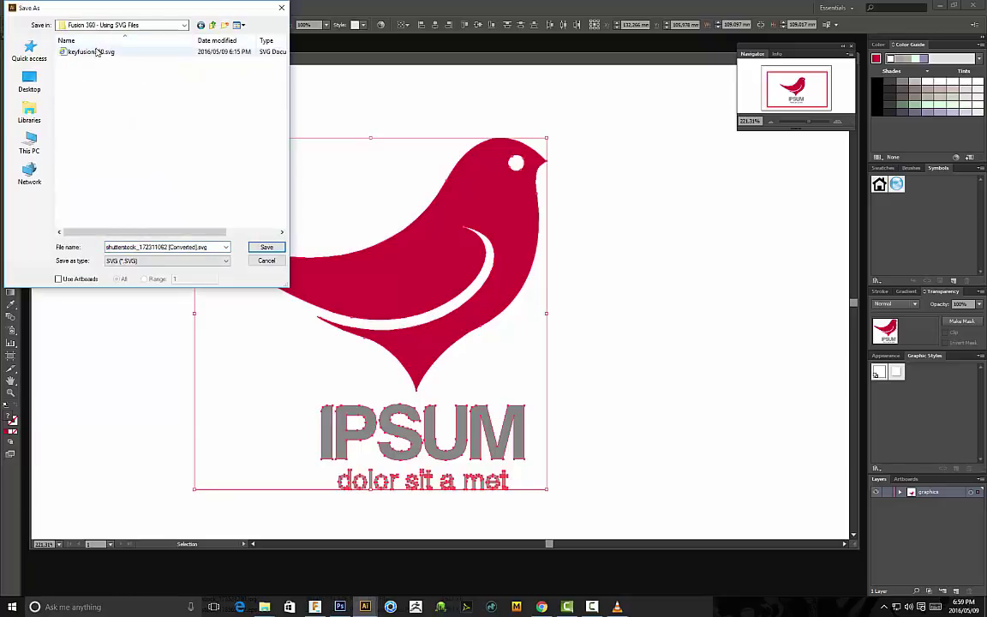
pyautogui.click(150, 248)
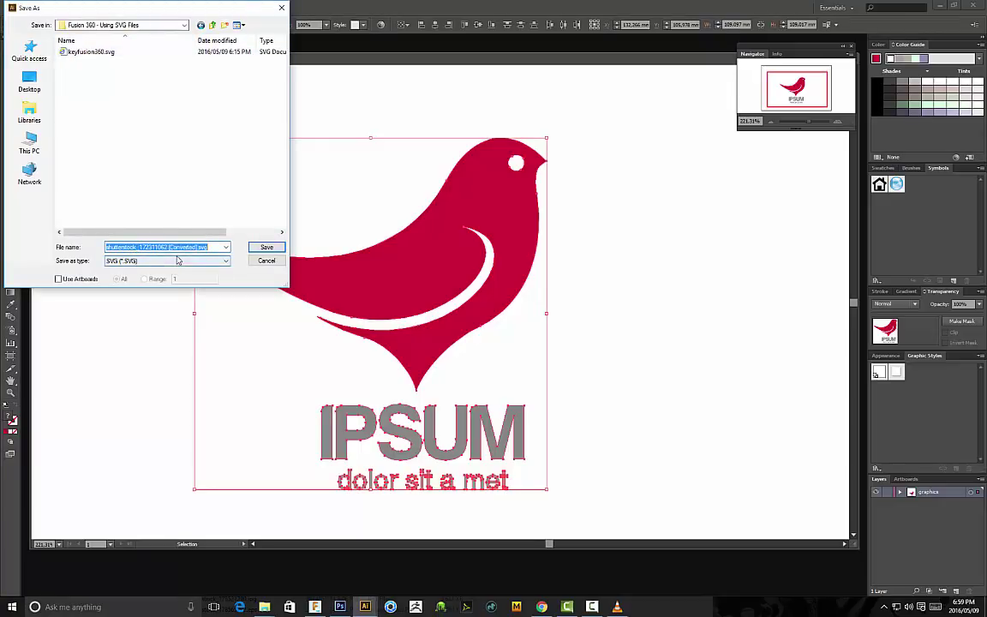
pyautogui.click(150, 262)
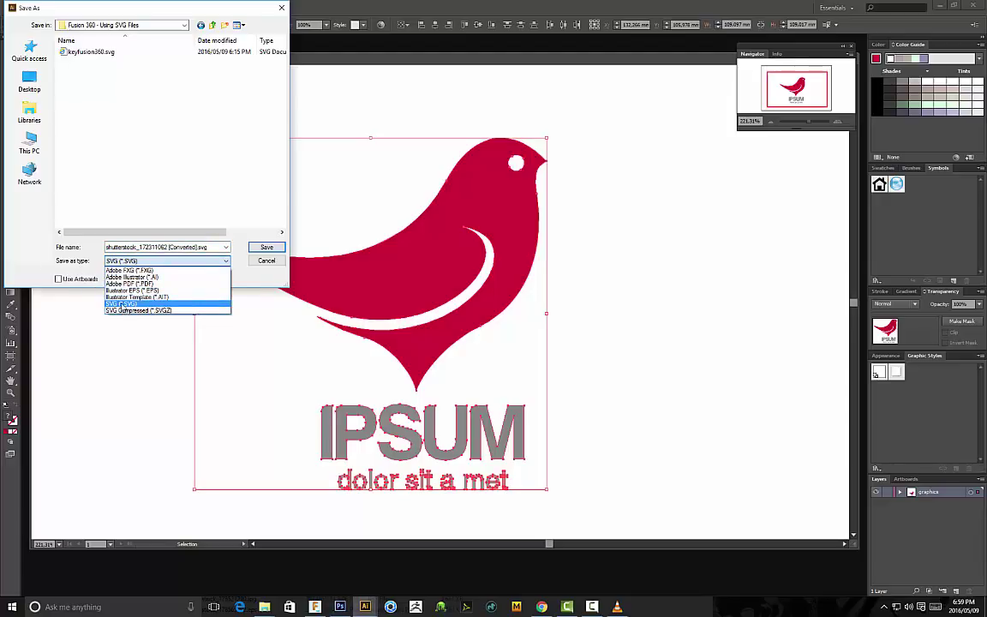
pyautogui.click(120, 304)
pyautogui.click(253, 248)
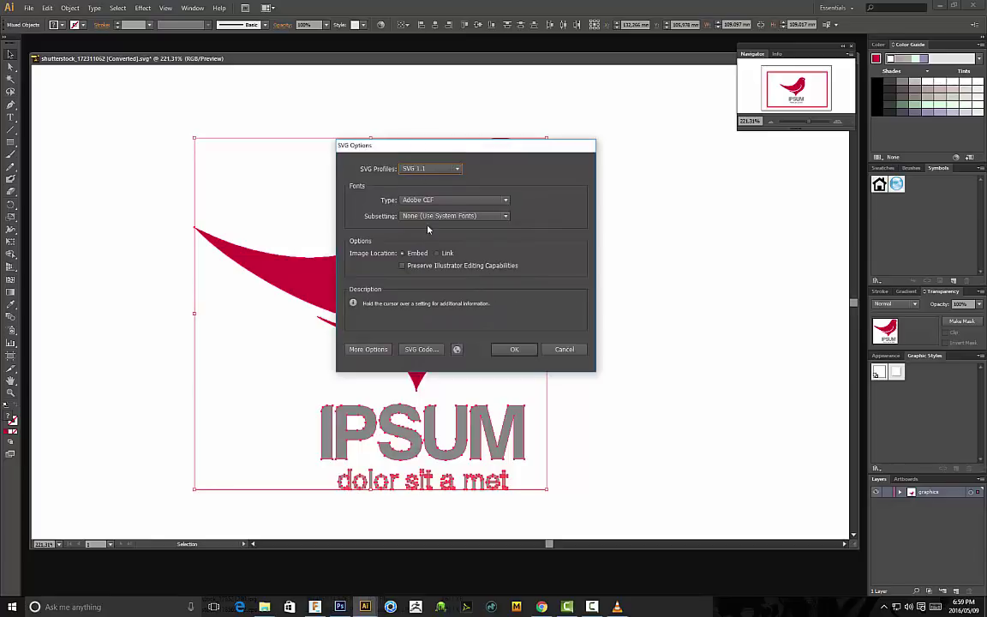
pyautogui.click(514, 349)
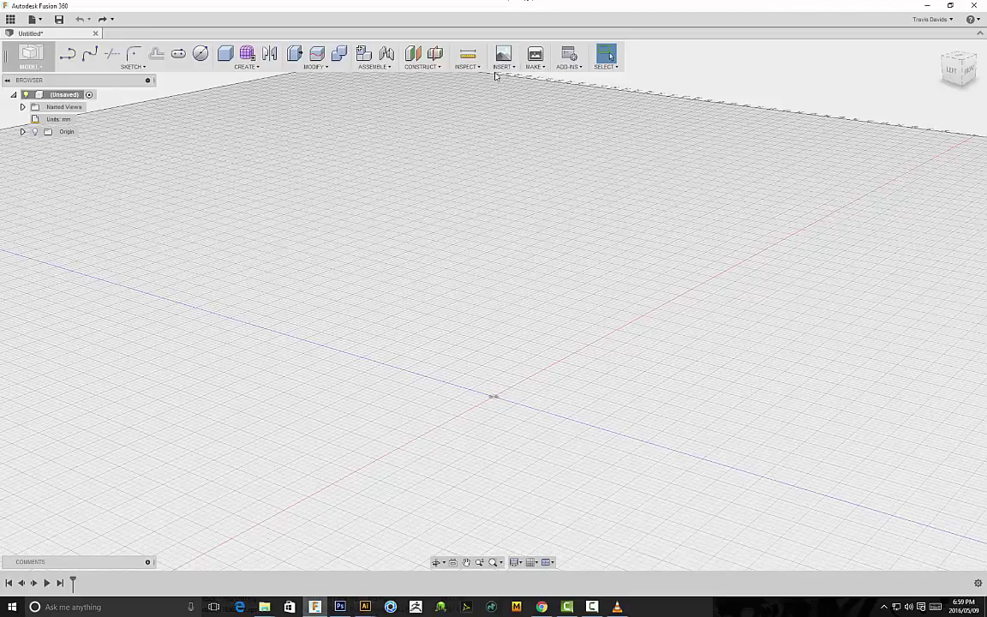
# Step: Start inserting an SVG on the horizontal origin plane and load shutterstock_172311062 [Converted].svg from the Fusion 360 - Using SVG Files folder
pyautogui.click(503, 68)
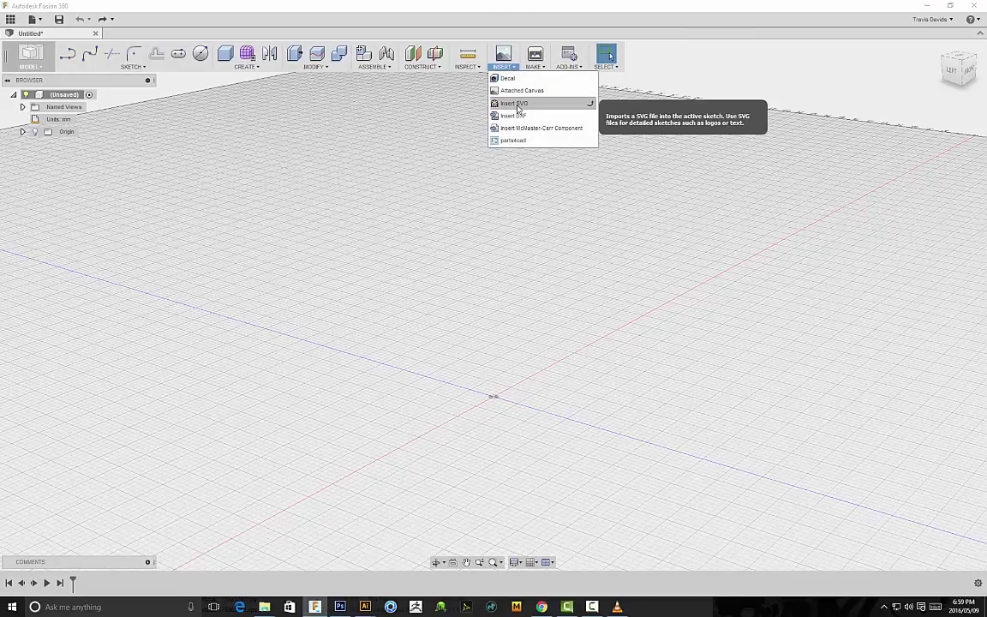
pyautogui.click(517, 103)
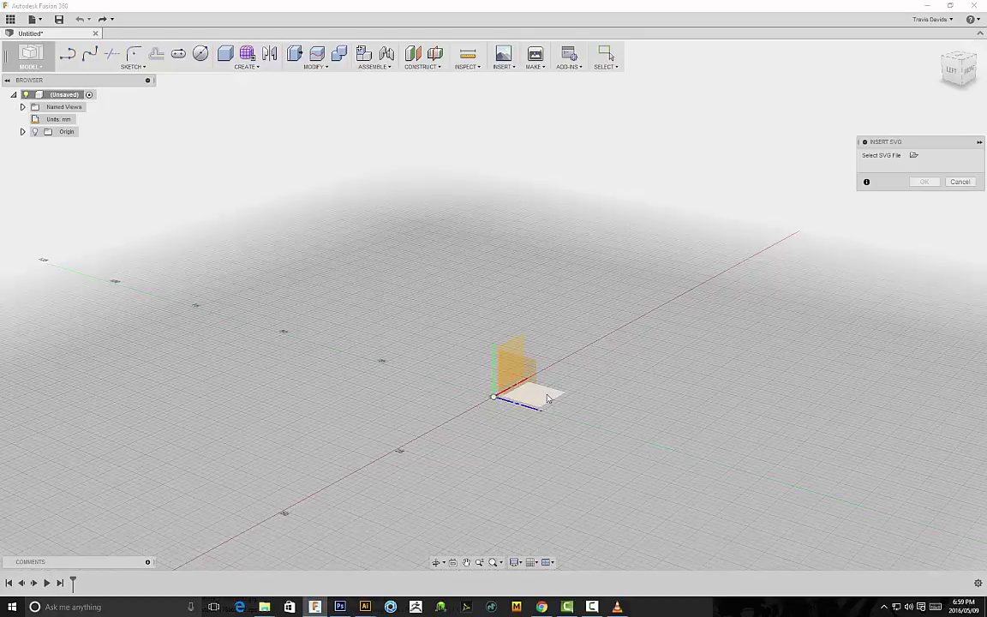
pyautogui.click(550, 398)
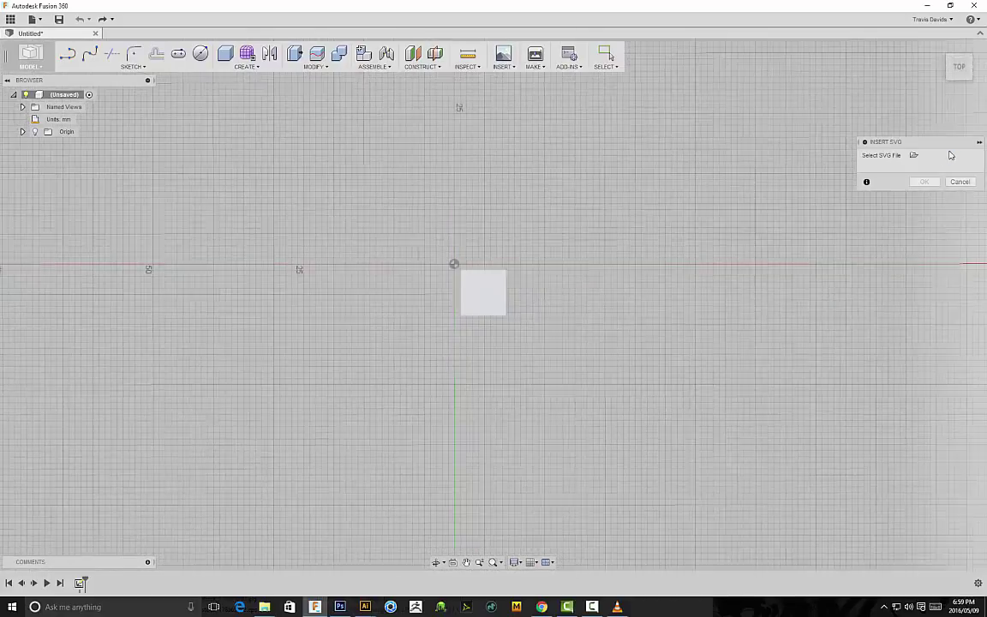
pyautogui.click(914, 156)
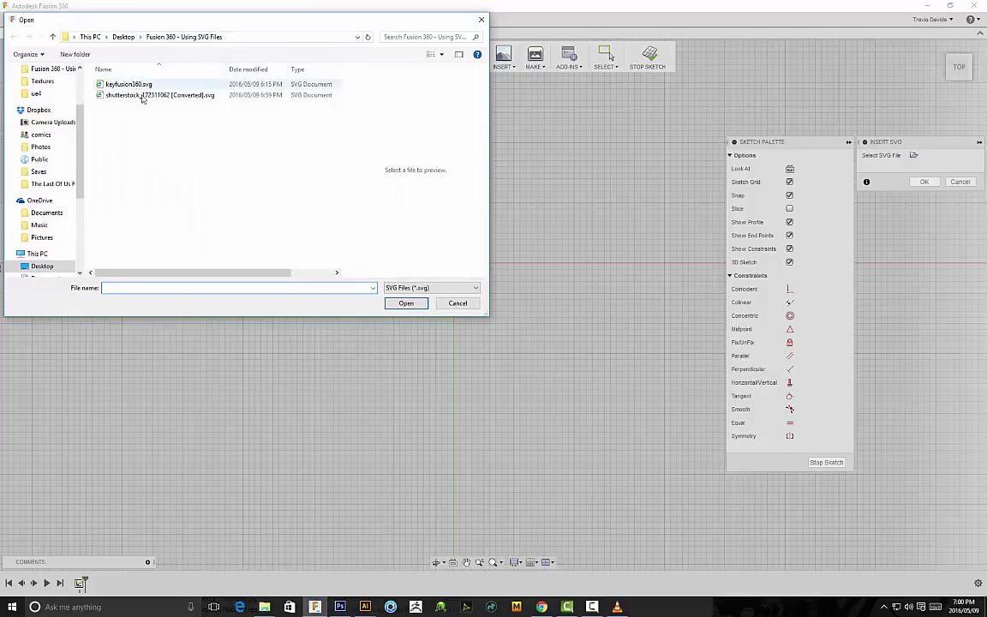
pyautogui.click(109, 94)
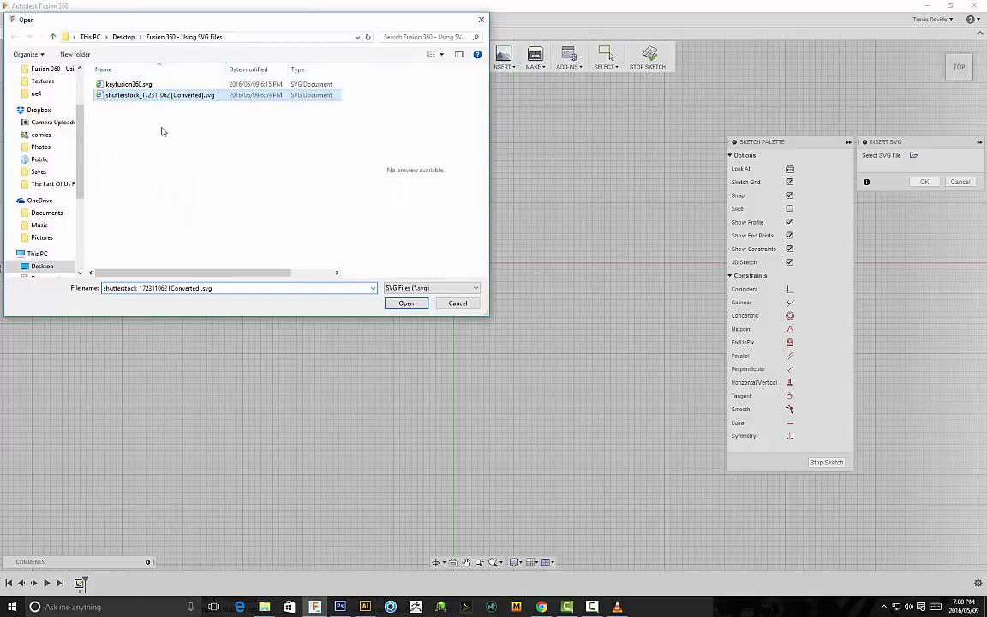
pyautogui.click(405, 305)
# Step: Scale the inserted logo to 0.50 and move it -60 mm in X towards the origin
pyautogui.scroll(-3, 610, 405)
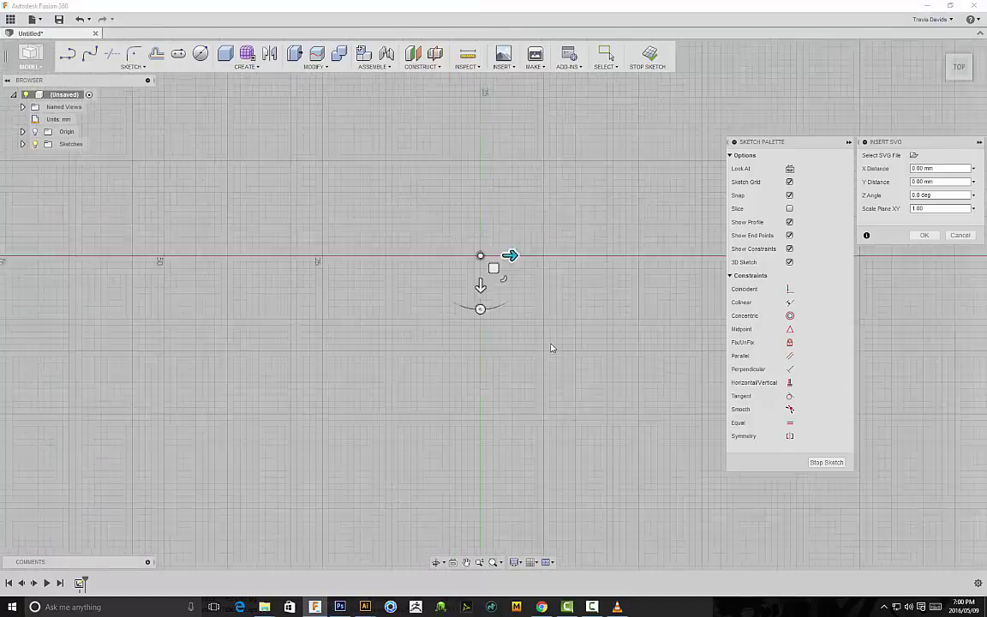
pyautogui.scroll(1, 610, 405)
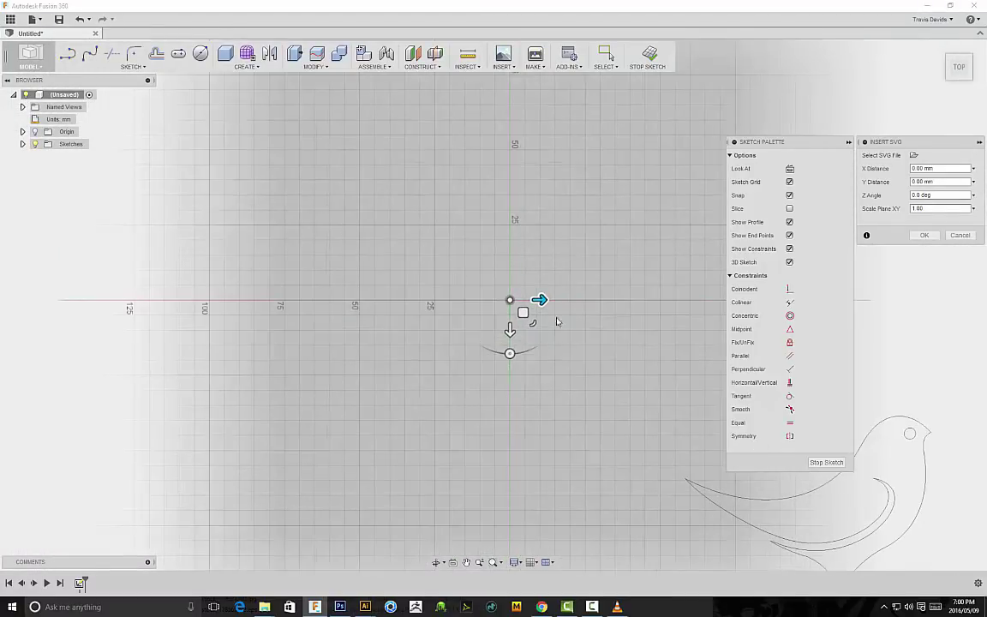
pyautogui.moveTo(631, 469)
pyautogui.mouseDown(button='middle')
pyautogui.moveTo(595, 390)
pyautogui.moveTo(392, 324)
pyautogui.moveTo(403, 293)
pyautogui.mouseUp(button='middle')
pyautogui.click(927, 209)
pyautogui.moveTo(511, 298)
pyautogui.mouseDown(button='middle')
pyautogui.moveTo(589, 283)
pyautogui.moveTo(566, 234)
pyautogui.mouseUp(button='middle')
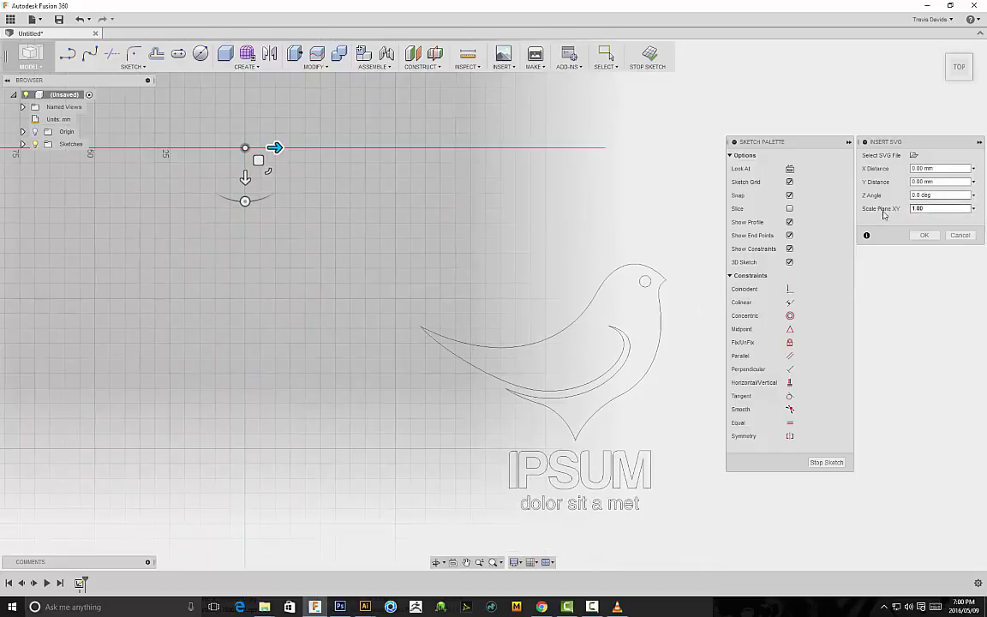
pyautogui.click(935, 208)
pyautogui.moveTo(275, 147); pyautogui.dragTo(95, 148)
pyautogui.moveTo(244, 198); pyautogui.dragTo(318, 295, button='middle')
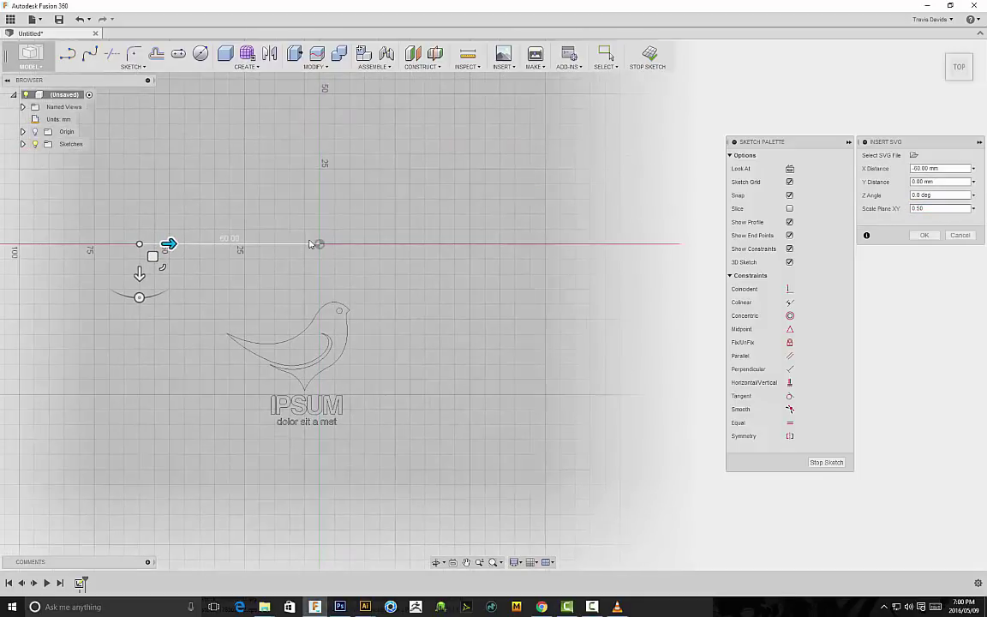
# Step: Move the logo -35 mm in Y, nudge it about 3.8 mm in X and -0.5 mm in Y, and finish the insert
pyautogui.moveTo(139, 274); pyautogui.dragTo(140, 169)
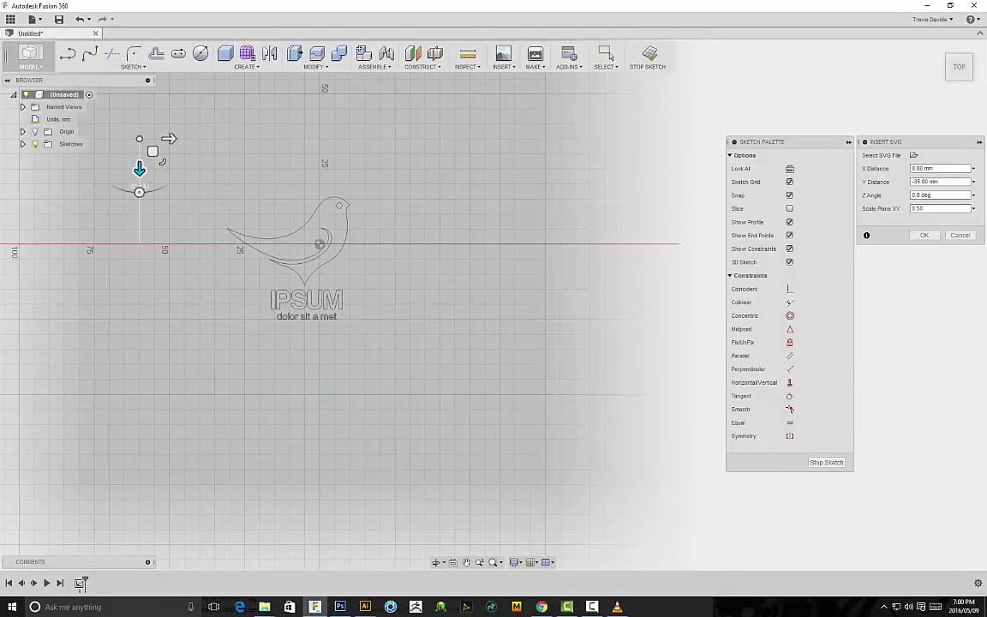
pyautogui.moveTo(152, 153); pyautogui.dragTo(164, 150)
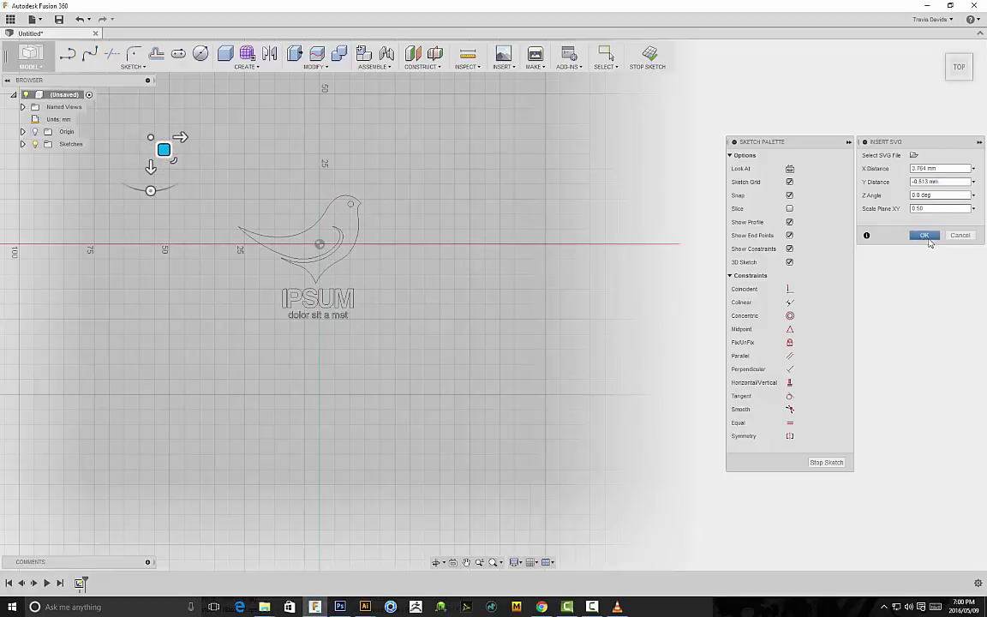
pyautogui.click(924, 236)
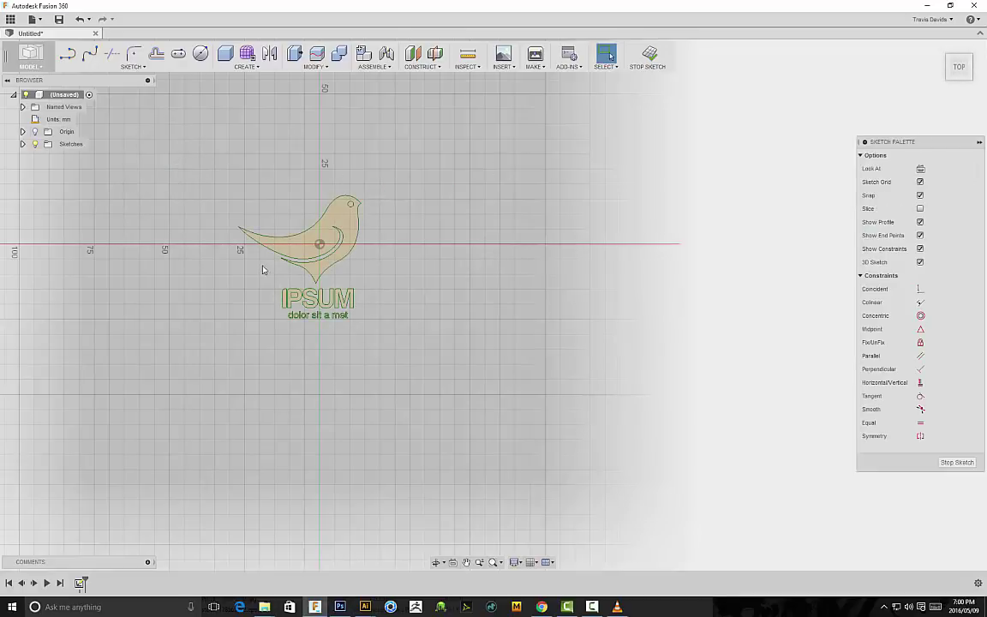
# Step: Inspect the inserted logo's outlines up close and select the closed bird profile
pyautogui.scroll(5, 263, 269)
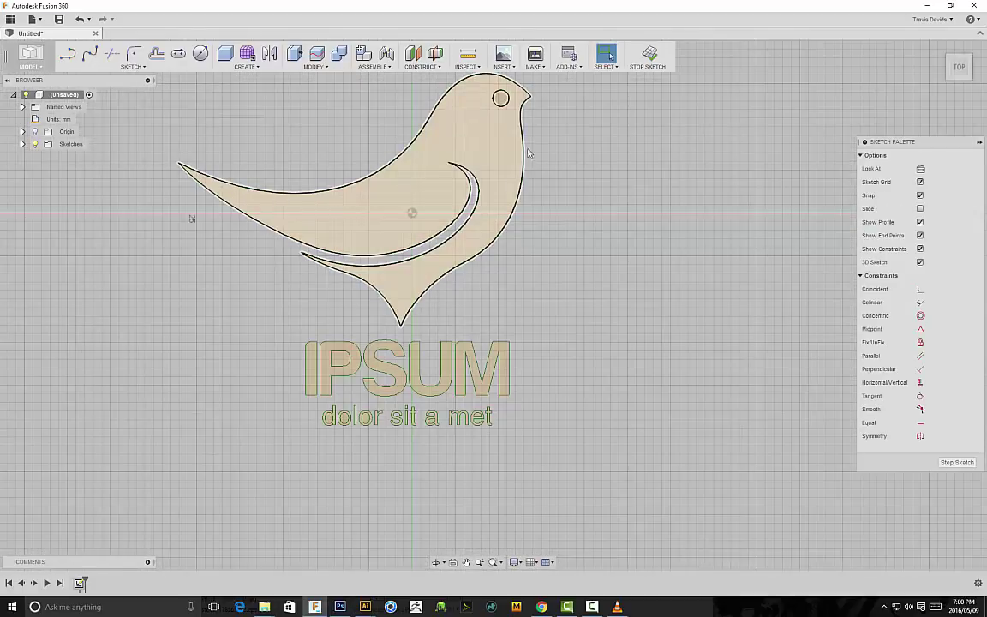
pyautogui.scroll(3, 553, 177)
pyautogui.scroll(-4, 579, 201)
pyautogui.click(509, 149)
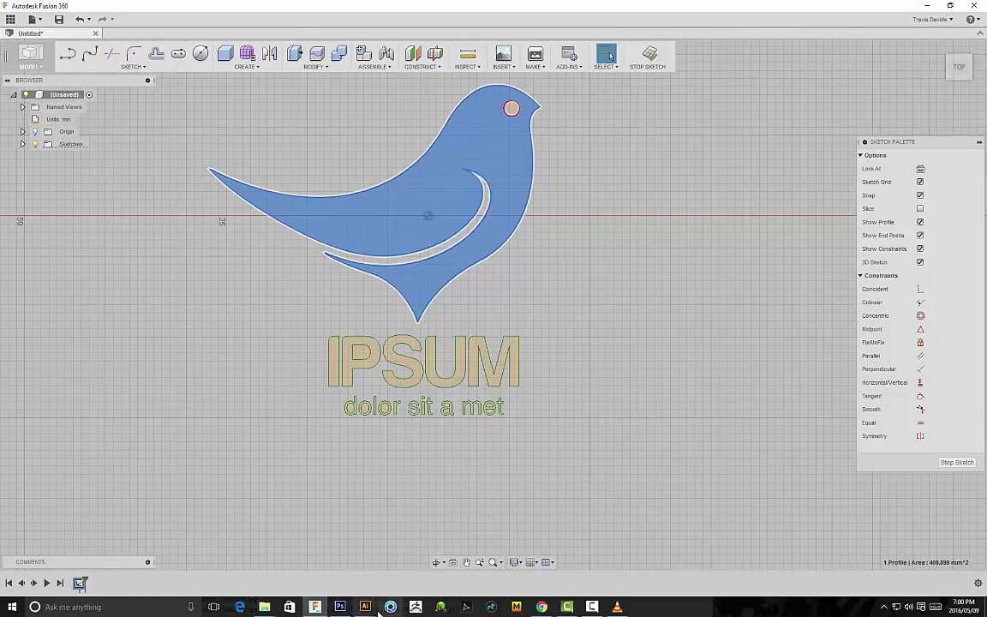
# Step: Switch to Illustrator, select the red bird shape to compare it with the sketch profile, and return to Fusion 360
pyautogui.moveTo(377, 609)
pyautogui.click(529, 548)
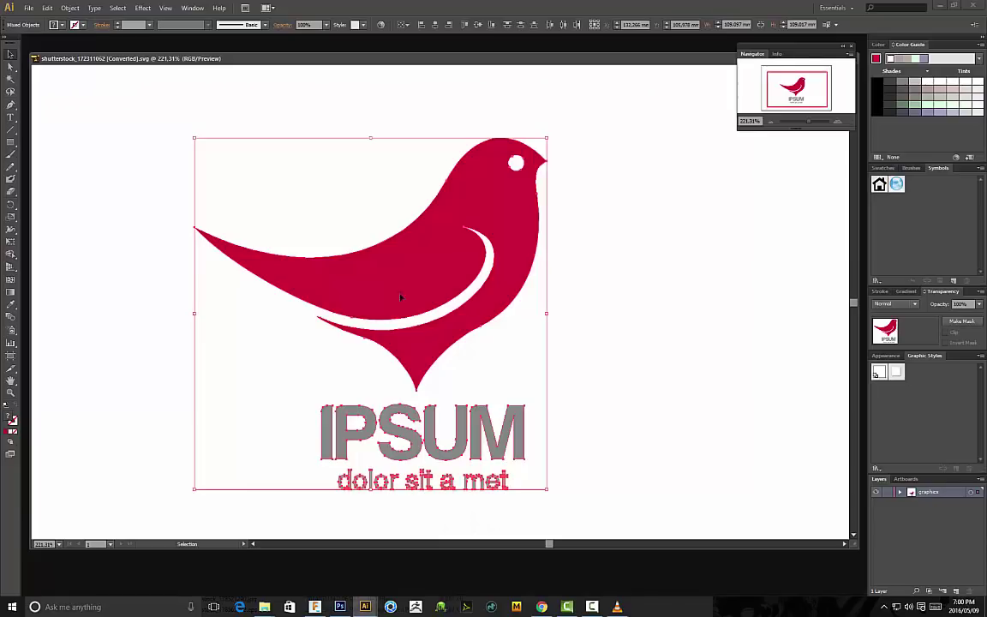
pyautogui.click(472, 329)
pyautogui.click(367, 341)
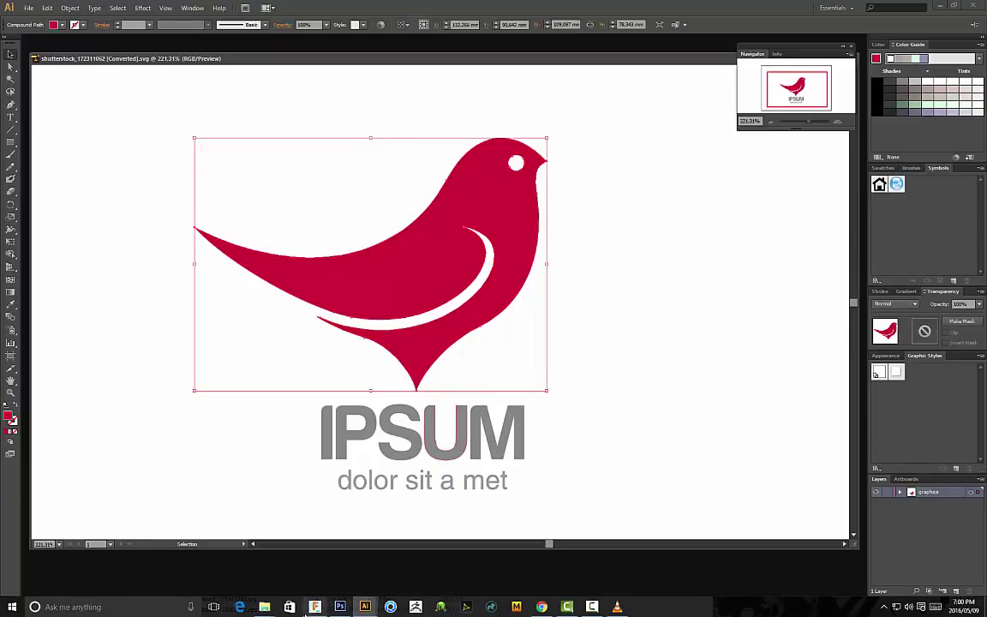
pyautogui.click(316, 607)
# Step: Examine the bird profile's outline, wing gap and eye circle in the sketch
pyautogui.scroll(2, 306, 182)
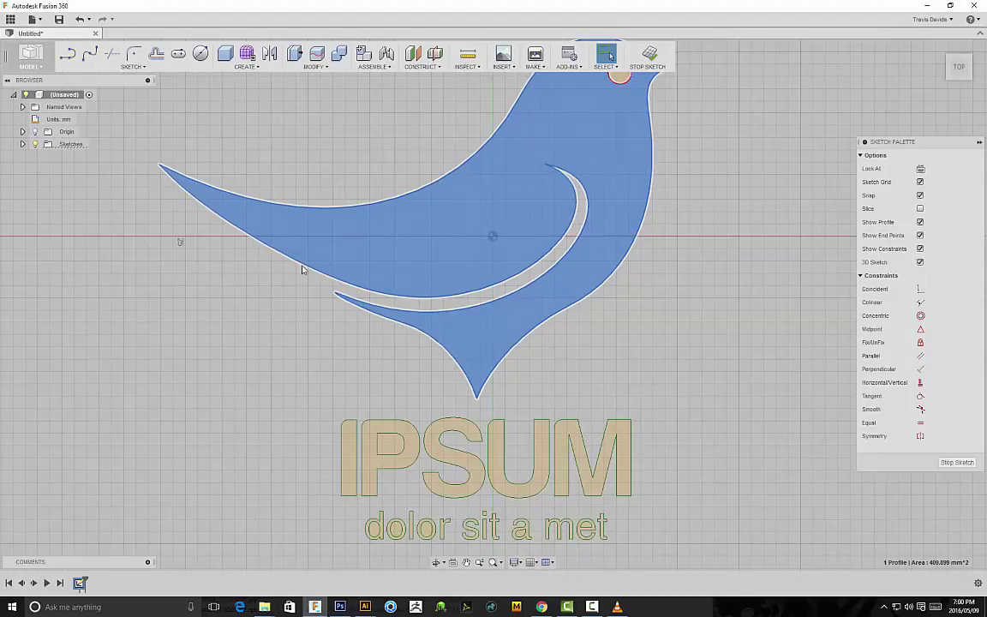
pyautogui.scroll(-2, 620, 156)
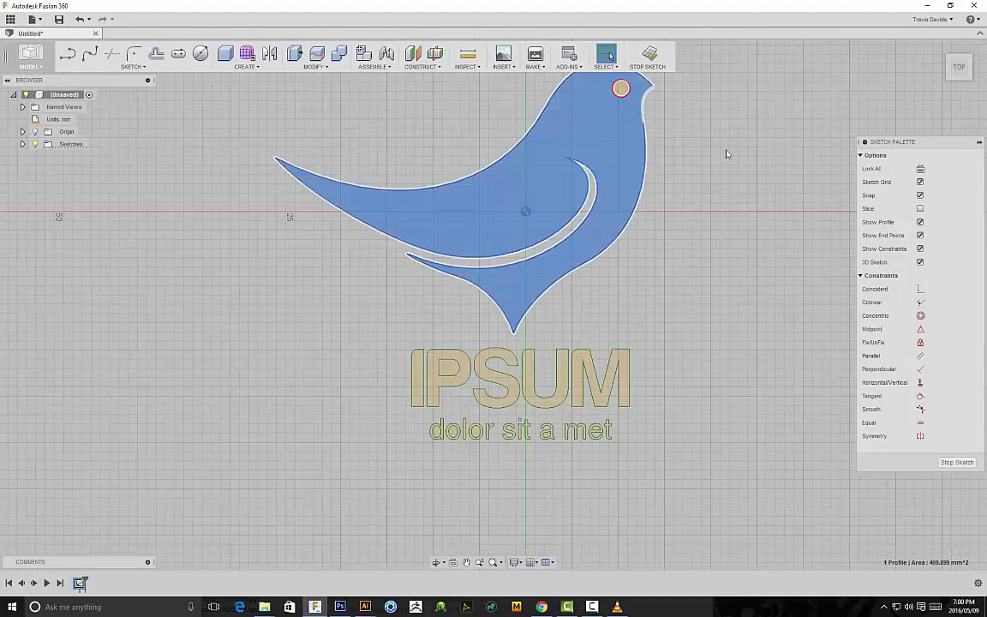
pyautogui.moveTo(659, 139); pyautogui.dragTo(608, 172, button='middle')
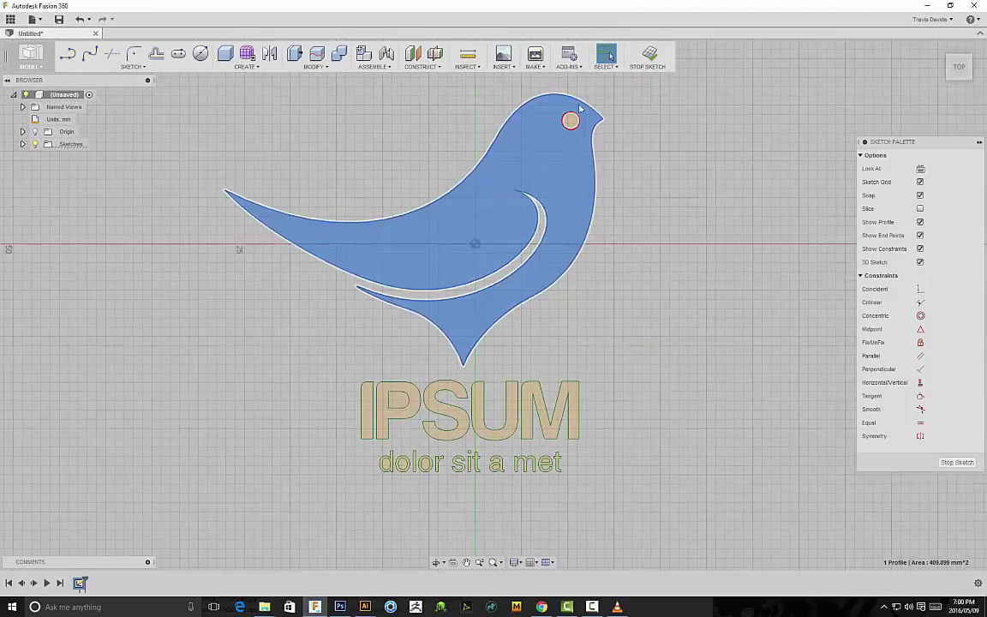
pyautogui.scroll(5, 579, 108)
pyautogui.scroll(-3, 583, 137)
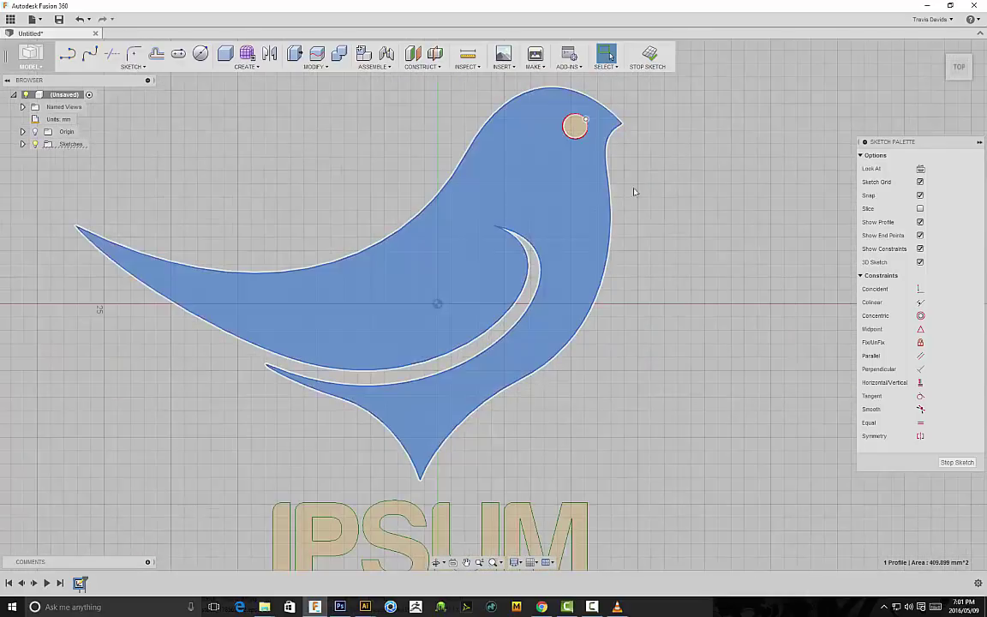
pyautogui.moveTo(649, 380); pyautogui.dragTo(661, 286, button='middle')
pyautogui.scroll(-2, 520, 303)
# Step: Extrude the bird profile upward 4.50 mm as a new body, leaving the eye and the lettering out
pyautogui.moveTo(601, 322)
pyautogui.keyDown('shift'); pyautogui.mouseDown(button='middle')
pyautogui.moveTo(618, 263)
pyautogui.moveTo(665, 220)
pyautogui.moveTo(669, 303)
pyautogui.moveTo(675, 258)
pyautogui.moveTo(594, 168)
pyautogui.moveTo(655, 184)
pyautogui.mouseUp(button='middle'); pyautogui.keyUp('shift')
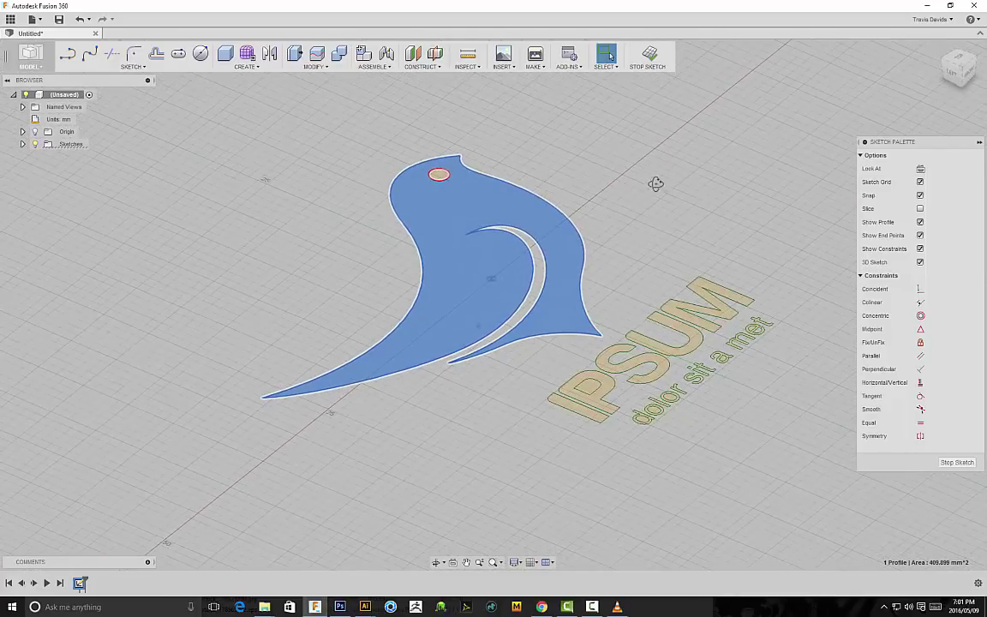
pyautogui.rightClick(624, 243)
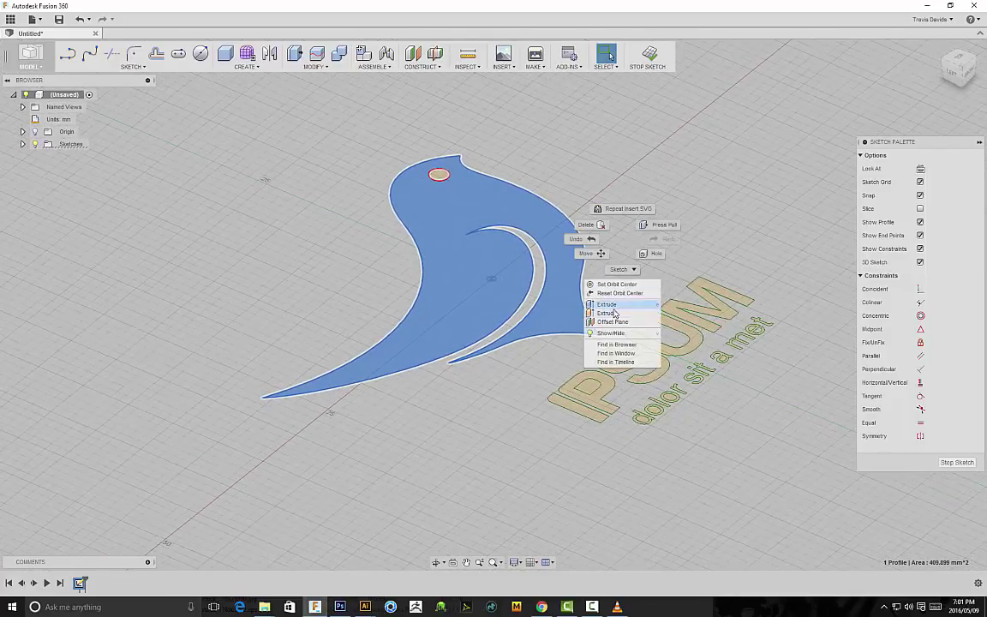
pyautogui.click(611, 367)
pyautogui.scroll(3, 478, 263)
pyautogui.moveTo(415, 320); pyautogui.dragTo(414, 246)
pyautogui.keyDown('shift'); pyautogui.moveTo(465, 222); pyautogui.dragTo(824, 229, button='middle'); pyautogui.keyUp('shift')
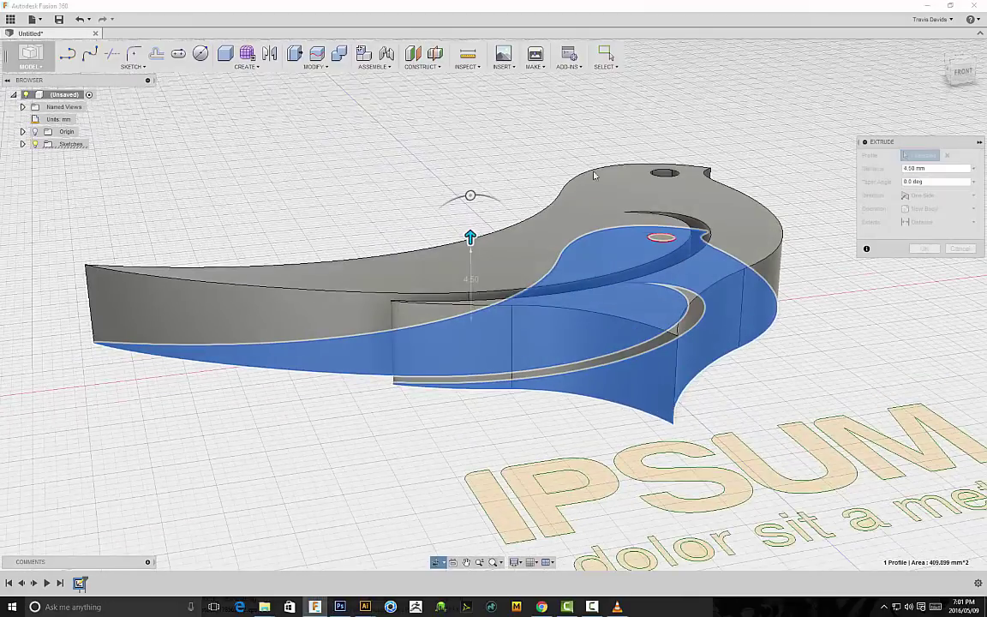
pyautogui.press('Return')
pyautogui.moveTo(815, 277)
pyautogui.keyDown('shift'); pyautogui.mouseDown(button='middle')
pyautogui.moveTo(807, 339)
pyautogui.moveTo(727, 363)
pyautogui.moveTo(718, 239)
pyautogui.moveTo(683, 192)
pyautogui.moveTo(628, 230)
pyautogui.moveTo(475, 227)
pyautogui.moveTo(634, 342)
pyautogui.moveTo(379, 231)
pyautogui.moveTo(664, 282)
pyautogui.moveTo(734, 258)
pyautogui.moveTo(636, 321)
pyautogui.moveTo(625, 308)
pyautogui.mouseUp(button='middle'); pyautogui.keyUp('shift')
pyautogui.scroll(-3, 806, 340)
pyautogui.scroll(-2, 732, 229)
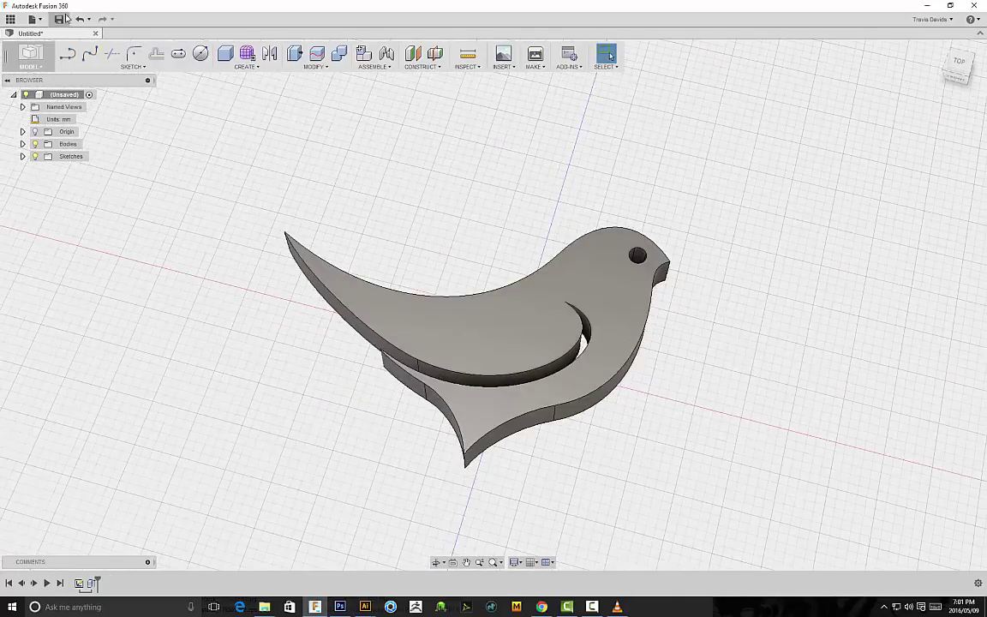
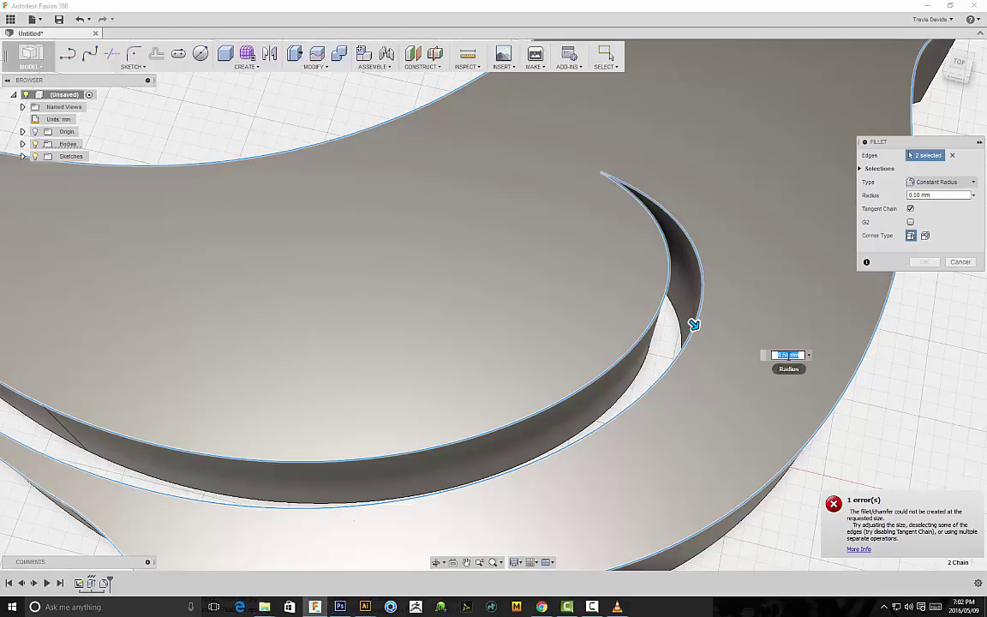
# Step: Try to fillet the bird's top edges with constant radii of 0.2, 0.15 and 0.1 mm
pyautogui.press('BackSpace')
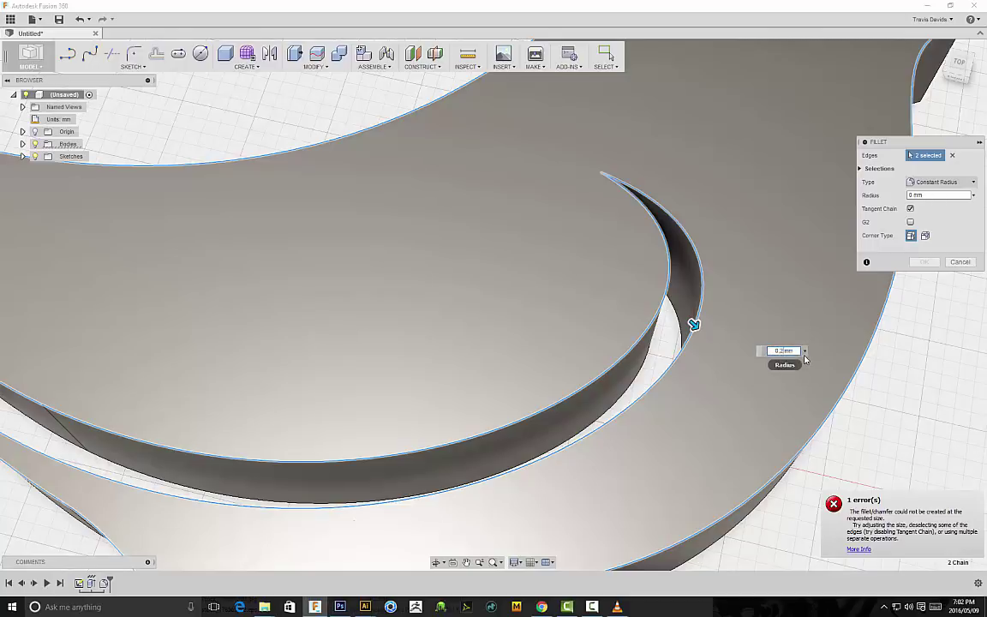
pyautogui.scroll(-3, 692, 334)
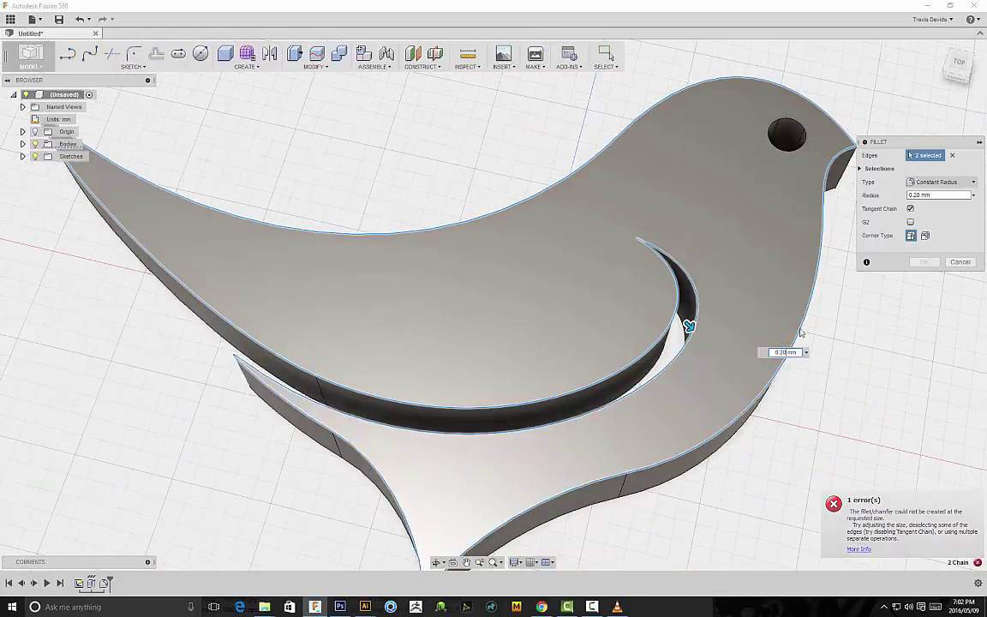
pyautogui.press('BackSpace')
pyautogui.press('BackSpace')
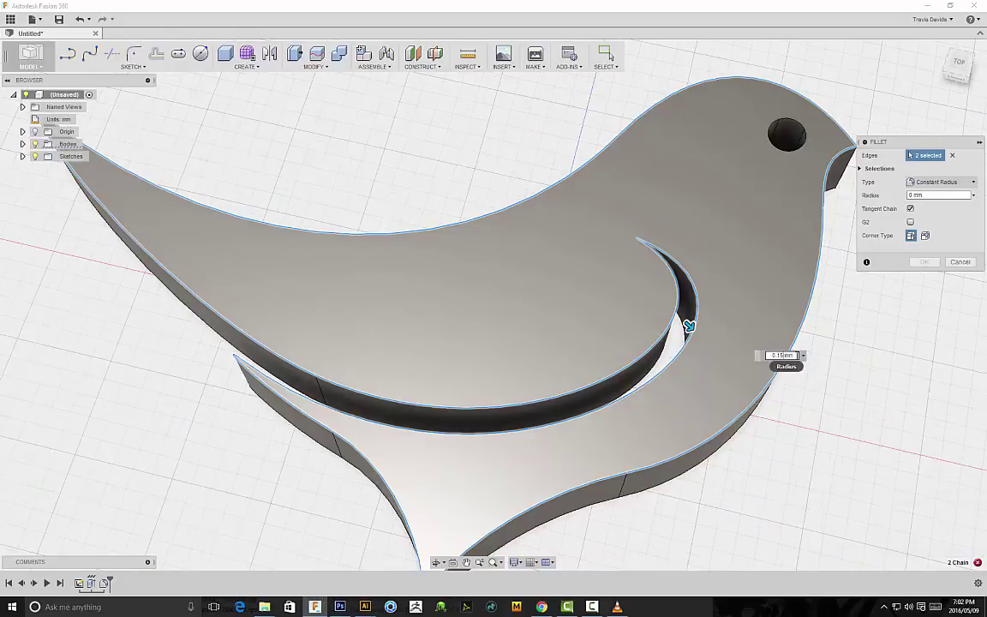
pyautogui.write('.15')
pyautogui.press('BackSpace')
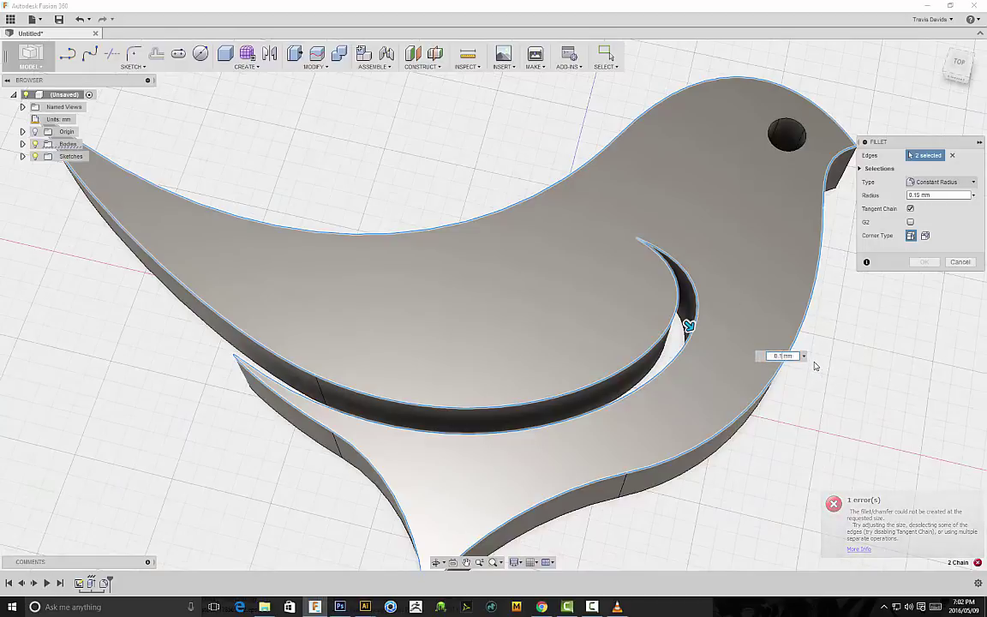
pyautogui.write('0')
pyautogui.keyDown('shift'); pyautogui.moveTo(757, 306); pyautogui.dragTo(805, 283, button='middle'); pyautogui.keyUp('shift')
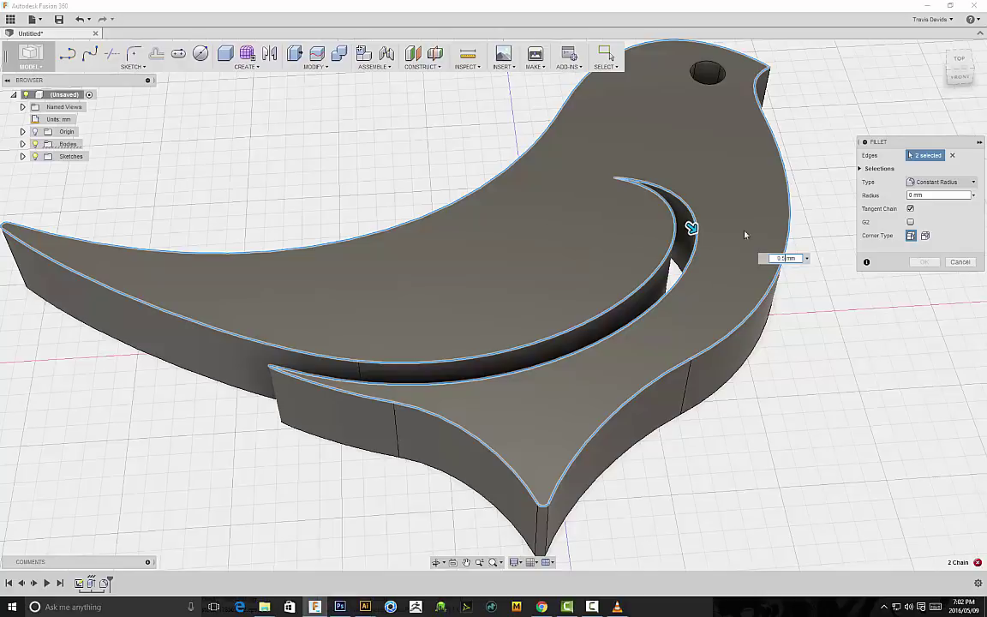
pyautogui.keyDown('shift'); pyautogui.moveTo(804, 337); pyautogui.dragTo(802, 366, button='middle'); pyautogui.keyUp('shift')
pyautogui.click(957, 264)
pyautogui.keyDown('shift'); pyautogui.moveTo(452, 342); pyautogui.dragTo(687, 298, button='middle'); pyautogui.keyUp('shift')
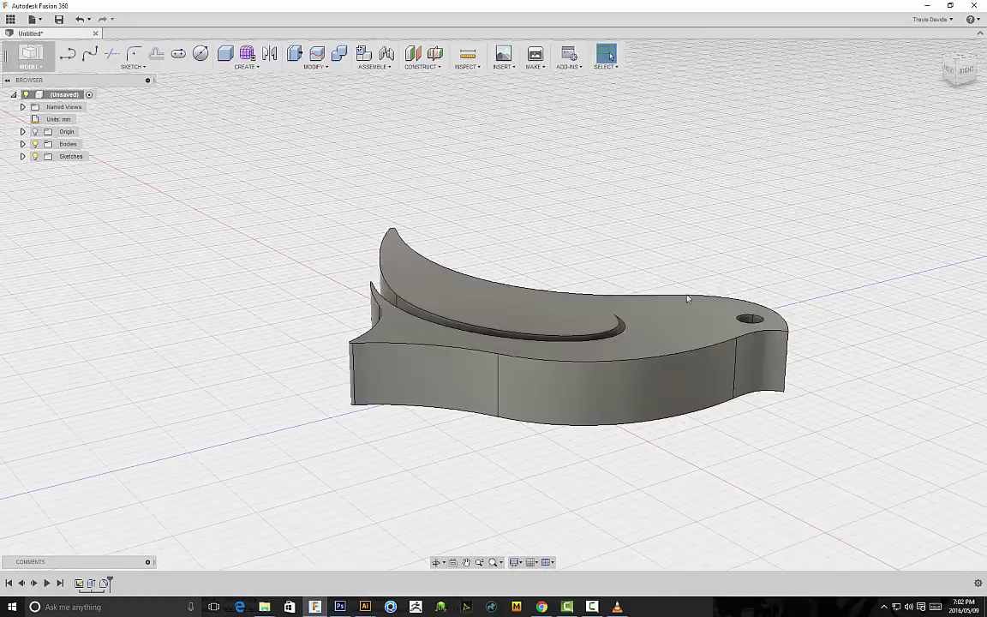
pyautogui.click(516, 359)
pyautogui.rightClick(624, 204)
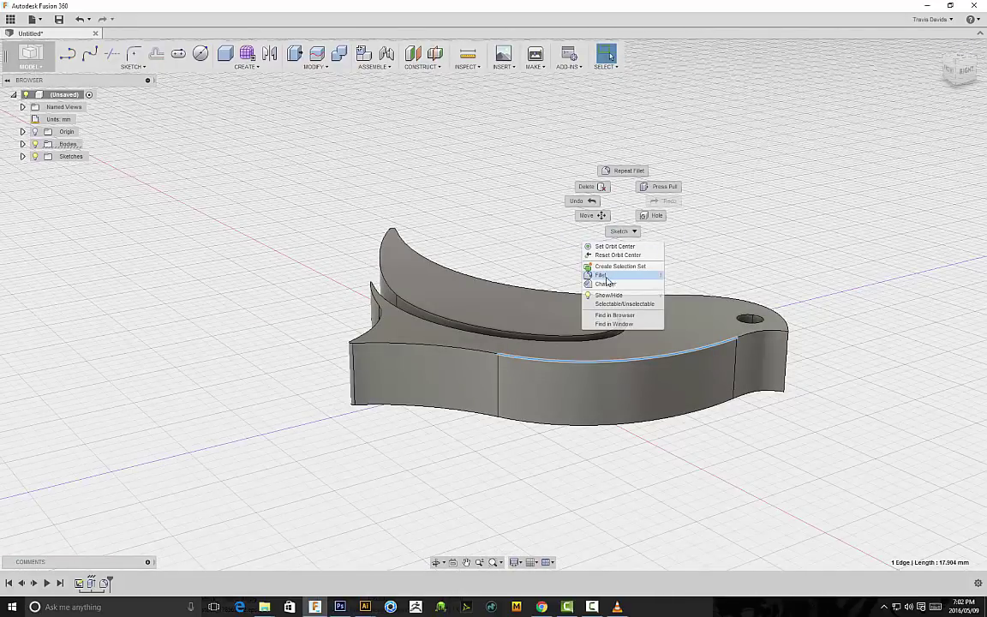
pyautogui.click(523, 220)
pyautogui.click(577, 214)
# Step: Start a sketch on the bird's top face and draw a small circle in the wing area near the origin
pyautogui.keyDown('shift'); pyautogui.moveTo(522, 158); pyautogui.dragTo(561, 306, button='middle'); pyautogui.keyUp('shift')
pyautogui.click(561, 306)
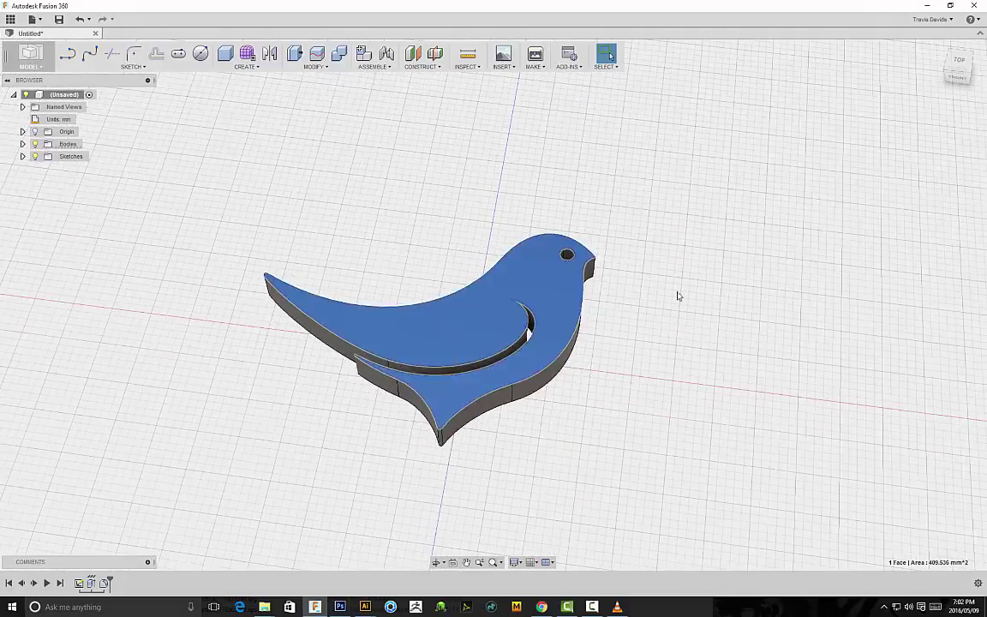
pyautogui.click(199, 53)
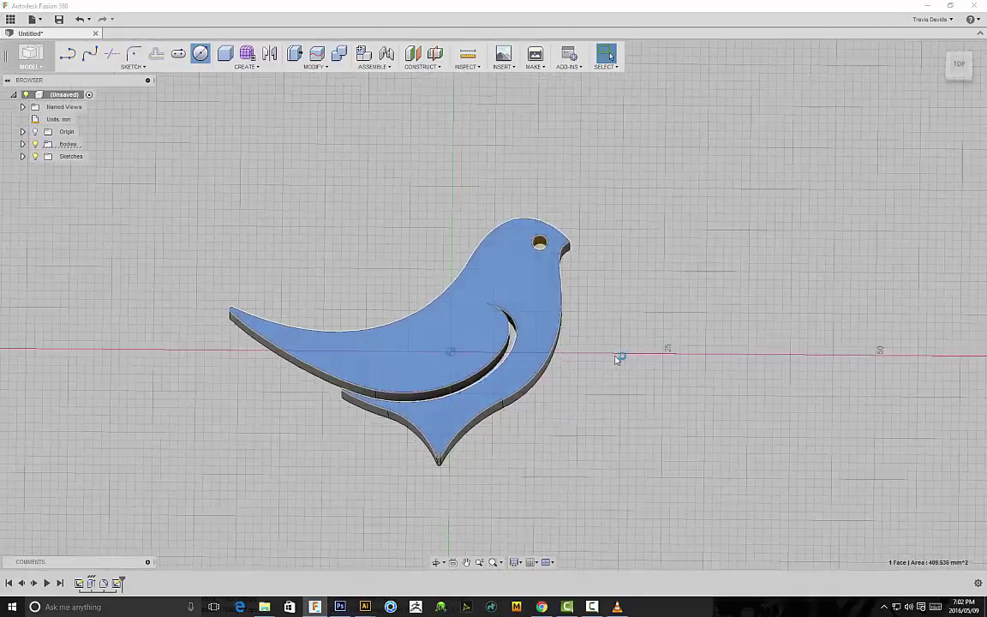
pyautogui.click(372, 377)
pyautogui.click(380, 379)
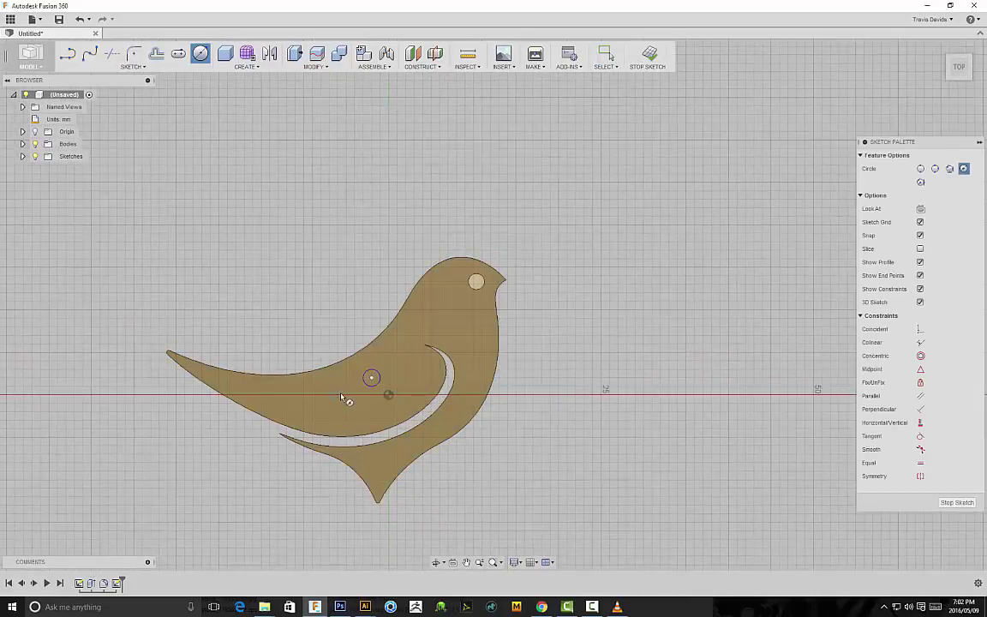
# Step: Draw a second small circle on the bird's wing beside the first one and finish the circle command
pyautogui.click(338, 386)
pyautogui.click(347, 386)
pyautogui.rightClick(359, 377)
pyautogui.click(340, 277)
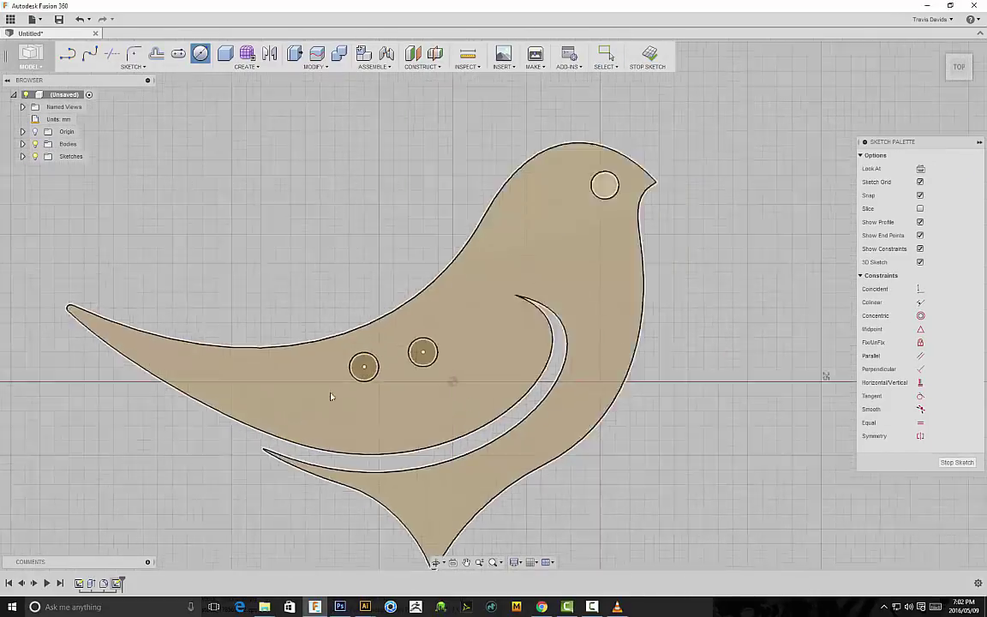
# Step: Extrude both small circles -14 mm as a cut through the bird body
pyautogui.scroll(5, 342, 382)
pyautogui.click(368, 356)
pyautogui.keyDown('shift'); pyautogui.click(483, 345); pyautogui.keyUp('shift')
pyautogui.scroll(-3, 513, 410)
pyautogui.keyDown('shift'); pyautogui.moveTo(514, 412); pyautogui.dragTo(664, 370, button='middle'); pyautogui.keyUp('shift')
pyautogui.rightClick(705, 352)
pyautogui.click(683, 420)
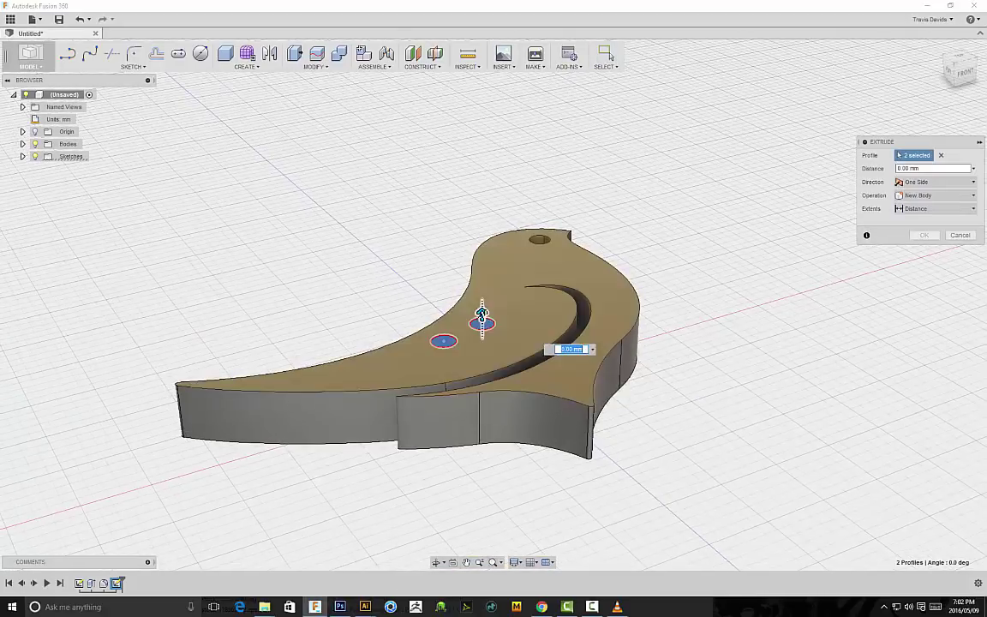
pyautogui.moveTo(482, 316); pyautogui.dragTo(561, 462)
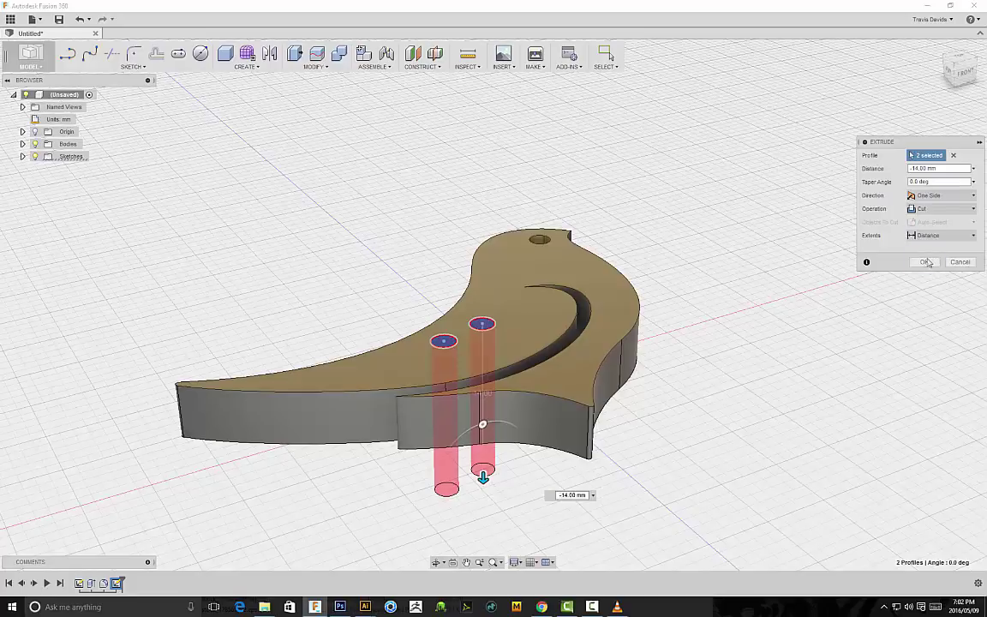
pyautogui.click(924, 262)
# Step: Undo the hole cut, the circles, the fillet and the bird extrusion, going back to the flat logo sketch
pyautogui.keyDown('shift'); pyautogui.moveTo(695, 265); pyautogui.dragTo(702, 336, button='middle'); pyautogui.keyUp('shift')
pyautogui.scroll(-4, 618, 331)
pyautogui.moveTo(687, 296)
pyautogui.mouseDown(button='middle')
pyautogui.moveTo(646, 383)
pyautogui.moveTo(669, 301)
pyautogui.moveTo(496, 278)
pyautogui.moveTo(608, 277)
pyautogui.moveTo(620, 303)
pyautogui.moveTo(536, 281)
pyautogui.moveTo(655, 335)
pyautogui.moveTo(663, 305)
pyautogui.moveTo(639, 329)
pyautogui.mouseUp(button='middle')
pyautogui.hotkey('ctrl', 'z')
pyautogui.hotkey('ctrl', 'z')
pyautogui.hotkey('ctrl', 'z')
pyautogui.hotkey('ctrl', 'z')
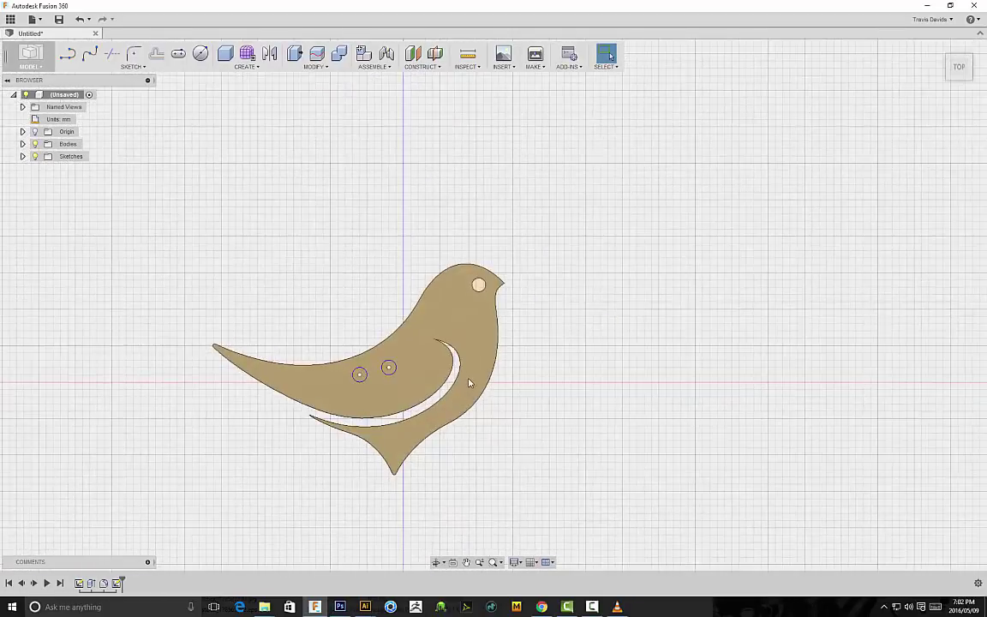
pyautogui.hotkey('ctrl', 'z')
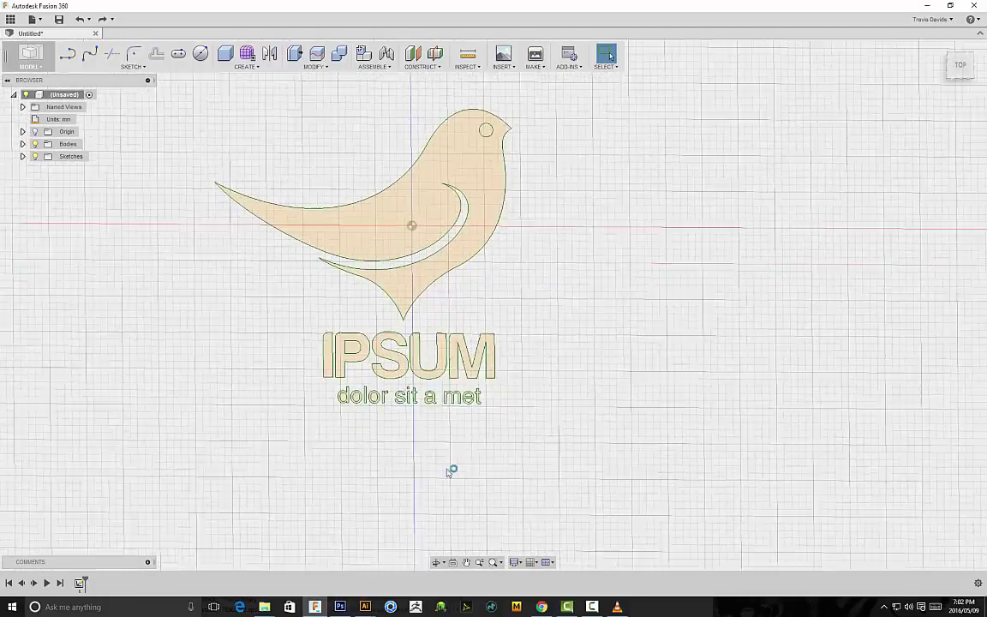
# Step: Extrude the five IPSUM letter profiles upward 2.50 mm as new bodies, leaving out the P's inner area and the tagline
pyautogui.scroll(6, 319, 335)
pyautogui.click(248, 305)
pyautogui.keyDown('ctrl'); pyautogui.click(311, 315); pyautogui.keyUp('ctrl')
pyautogui.keyDown('ctrl'); pyautogui.click(492, 363); pyautogui.keyUp('ctrl')
pyautogui.keyDown('ctrl'); pyautogui.click(615, 362); pyautogui.keyUp('ctrl')
pyautogui.keyDown('shift'); pyautogui.click(688, 355); pyautogui.keyUp('shift')
pyautogui.scroll(4, 267, 467)
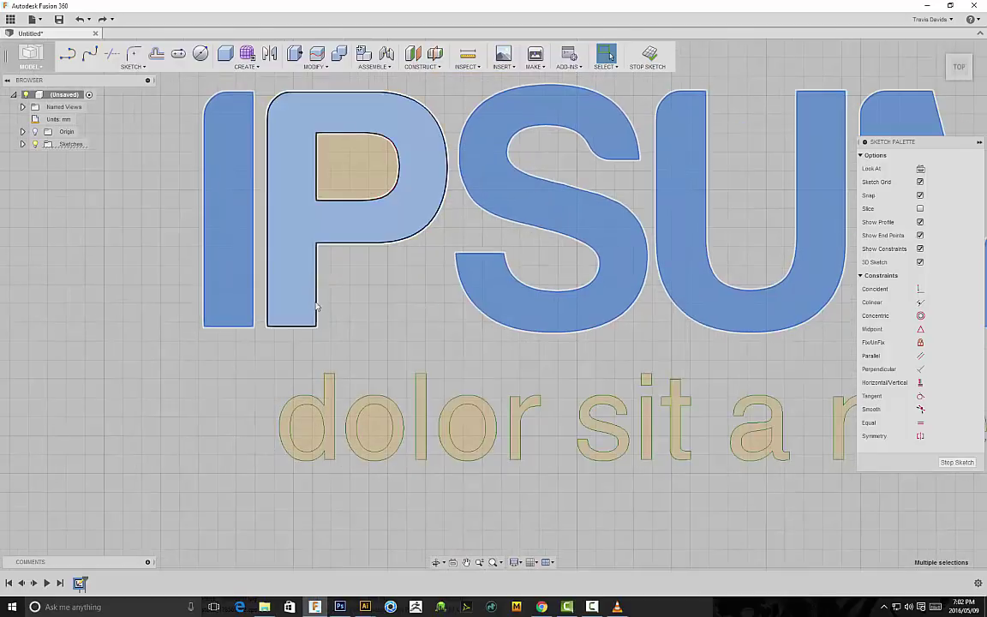
pyautogui.keyDown('shift'); pyautogui.click(327, 446); pyautogui.keyUp('shift')
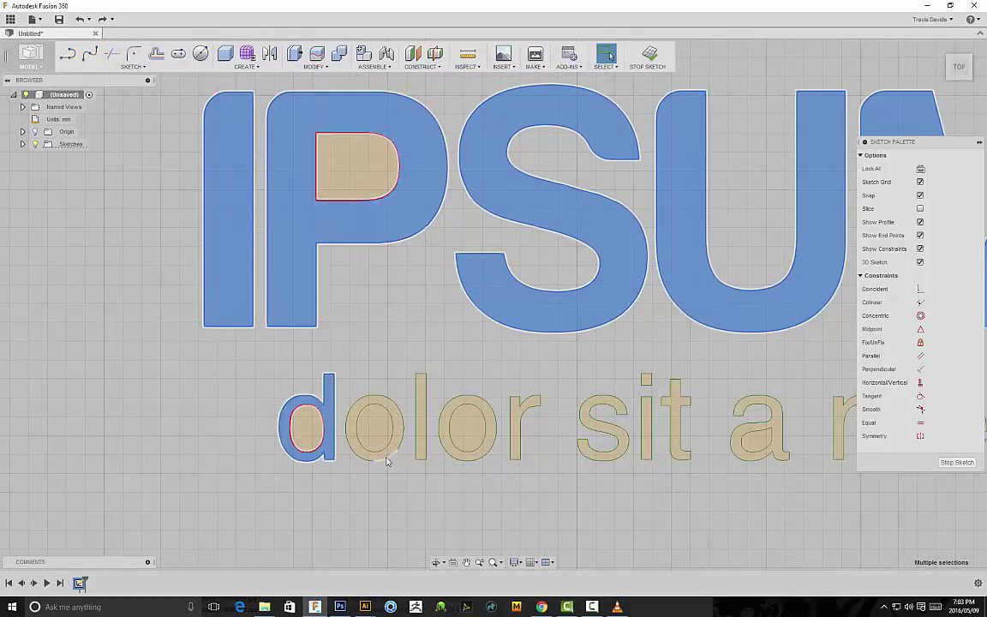
pyautogui.keyDown('shift'); pyautogui.click(333, 447); pyautogui.keyUp('shift')
pyautogui.scroll(-3, 476, 283)
pyautogui.keyDown('shift'); pyautogui.moveTo(476, 283); pyautogui.dragTo(634, 220, button='middle'); pyautogui.keyUp('shift')
pyautogui.rightClick(635, 220)
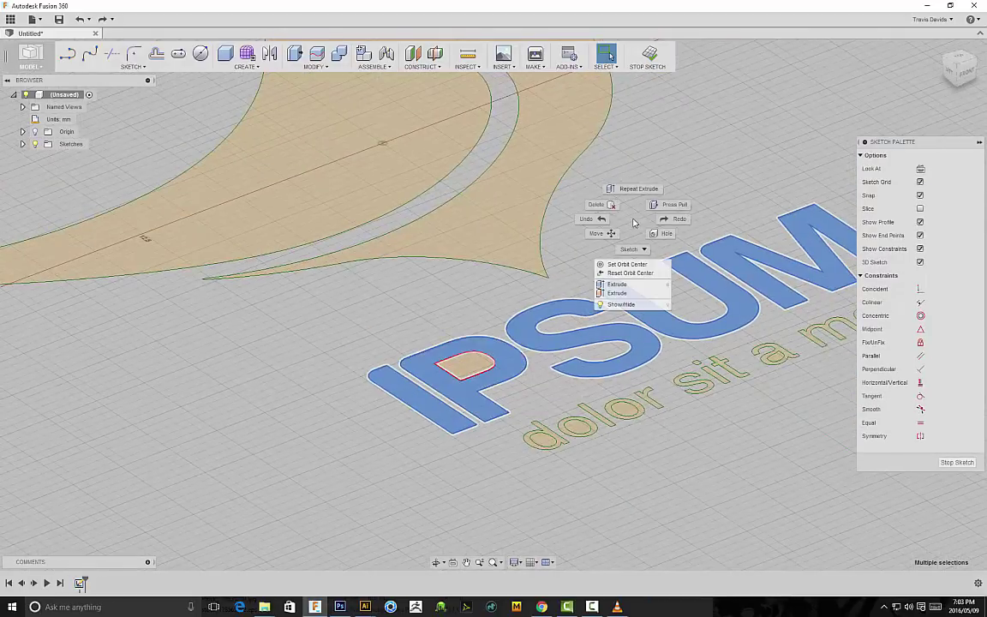
pyautogui.click(616, 284)
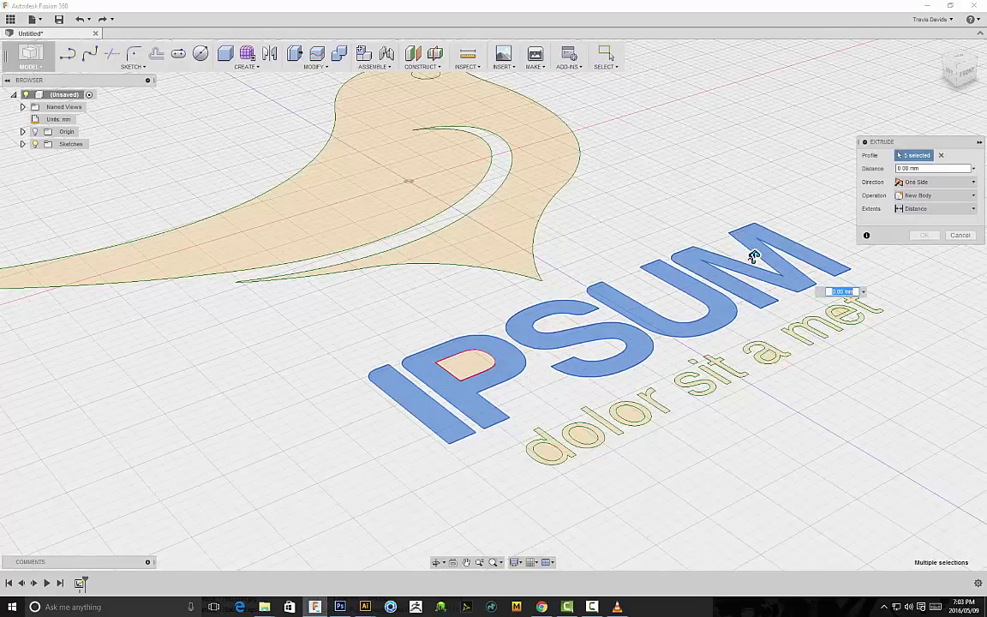
pyautogui.moveTo(754, 257); pyautogui.dragTo(759, 210)
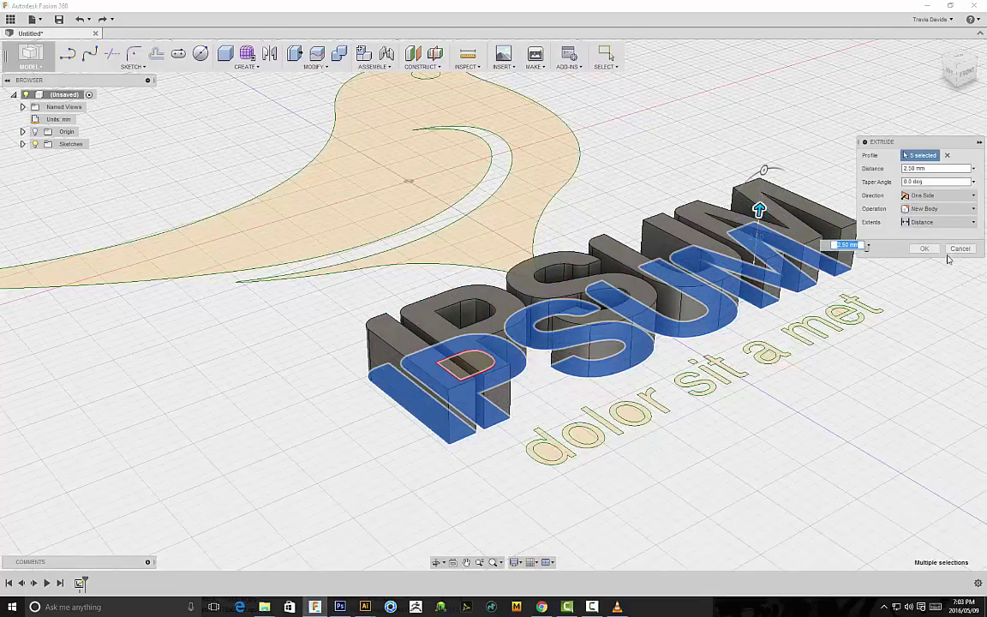
pyautogui.click(925, 249)
# Step: Undo the extrusion of the IPSUM lettering
pyautogui.moveTo(884, 227)
pyautogui.keyDown('shift'); pyautogui.mouseDown(button='middle')
pyautogui.moveTo(865, 293)
pyautogui.moveTo(881, 247)
pyautogui.moveTo(916, 370)
pyautogui.moveTo(729, 300)
pyautogui.moveTo(718, 326)
pyautogui.moveTo(371, 352)
pyautogui.mouseUp(button='middle'); pyautogui.keyUp('shift')
pyautogui.moveTo(383, 240); pyautogui.dragTo(405, 273, button='middle')
pyautogui.scroll(3, 405, 274)
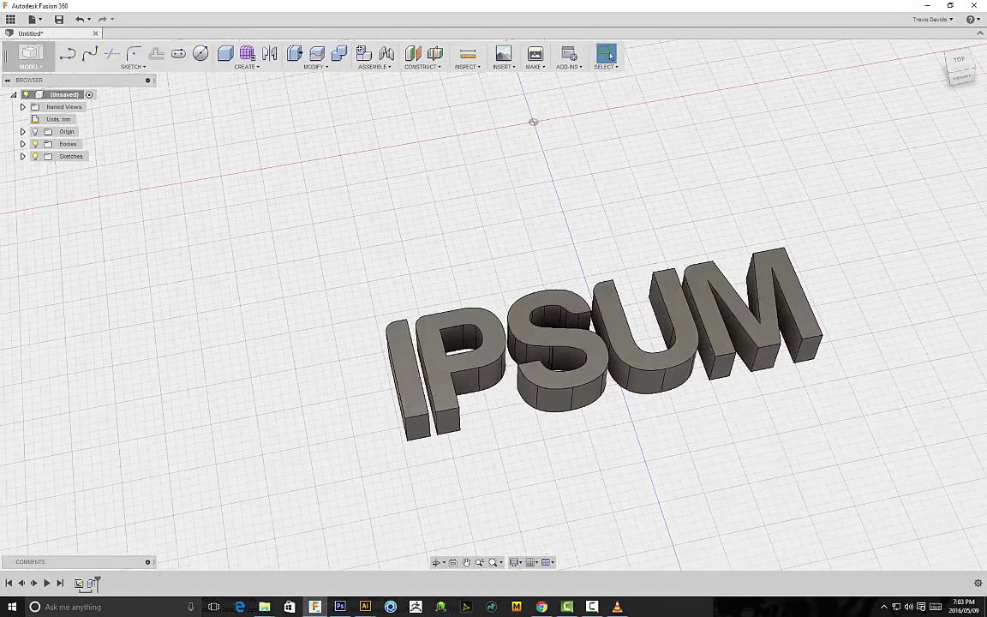
pyautogui.keyDown('shift'); pyautogui.moveTo(891, 358); pyautogui.dragTo(481, 389, button='middle'); pyautogui.keyUp('shift')
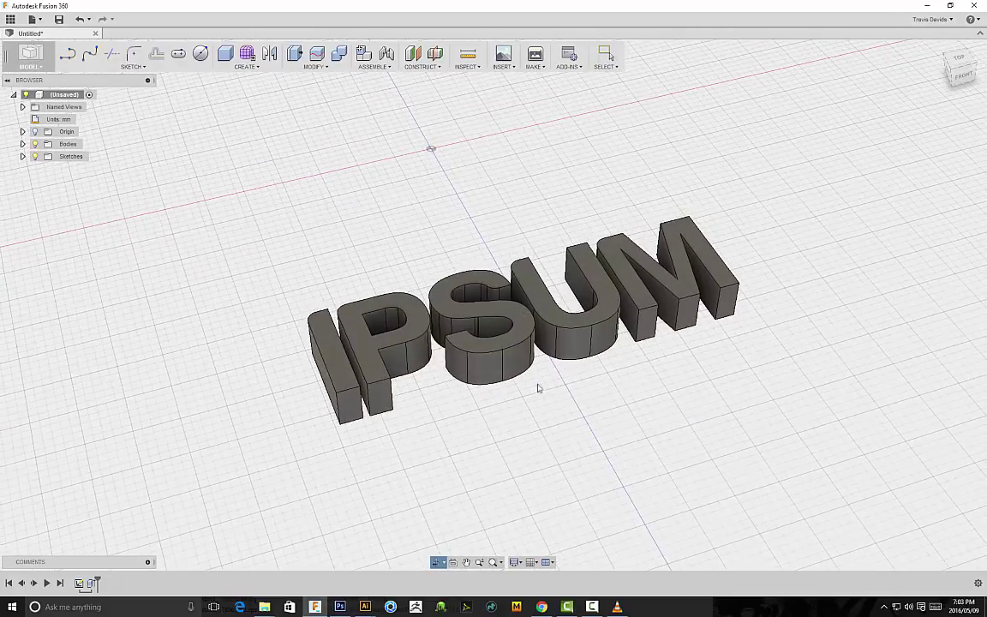
pyautogui.hotkey('ctrl', 'z')
pyautogui.hotkey('ctrl', 'z')
pyautogui.scroll(-3, 496, 262)
pyautogui.moveTo(531, 252)
pyautogui.mouseDown(button='middle')
pyautogui.moveTo(582, 271)
pyautogui.moveTo(613, 213)
pyautogui.moveTo(605, 232)
pyautogui.mouseUp(button='middle')
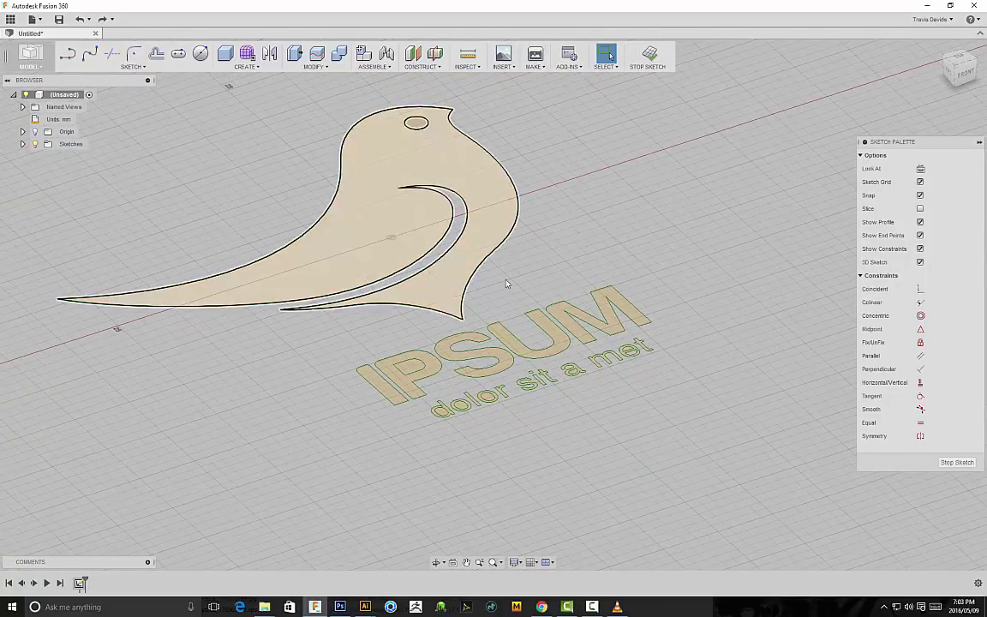
# Step: Finish editing the logo sketch and start a new empty design
pyautogui.scroll(3, 598, 236)
pyautogui.click(648, 56)
pyautogui.moveTo(625, 101)
pyautogui.keyDown('shift'); pyautogui.mouseDown(button='middle')
pyautogui.moveTo(656, 223)
pyautogui.moveTo(554, 266)
pyautogui.moveTo(578, 219)
pyautogui.moveTo(370, 178)
pyautogui.moveTo(643, 275)
pyautogui.moveTo(644, 286)
pyautogui.moveTo(643, 275)
pyautogui.mouseUp(button='middle'); pyautogui.keyUp('shift')
pyautogui.click(37, 19)
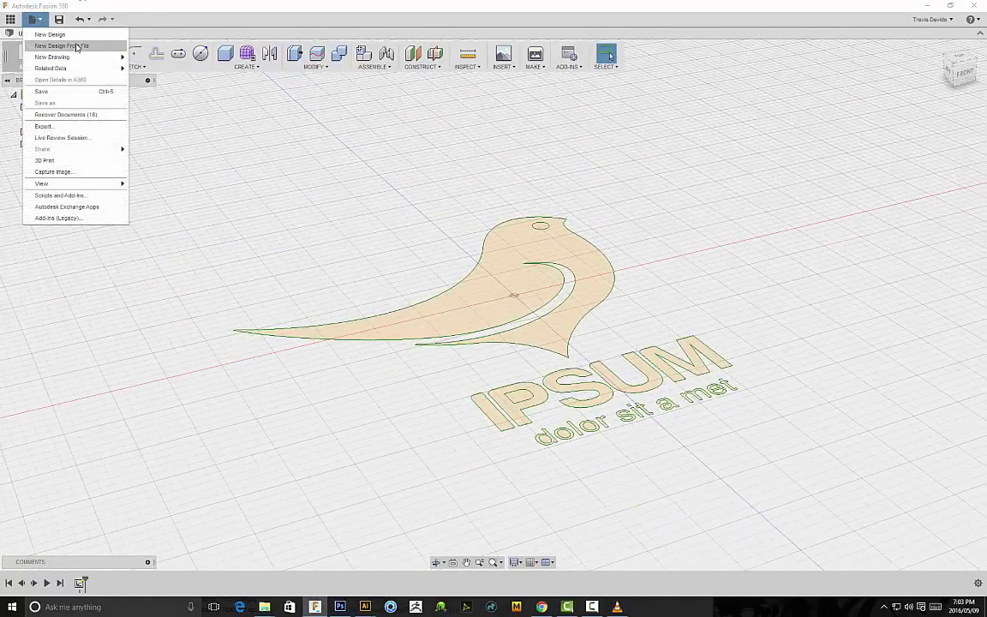
pyautogui.click(66, 35)
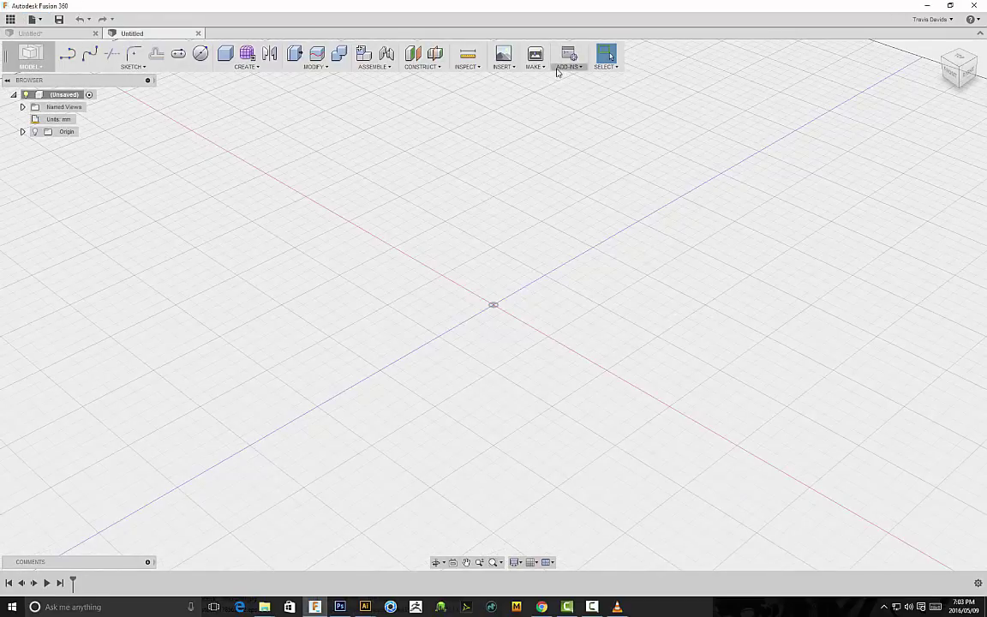
pyautogui.click(505, 66)
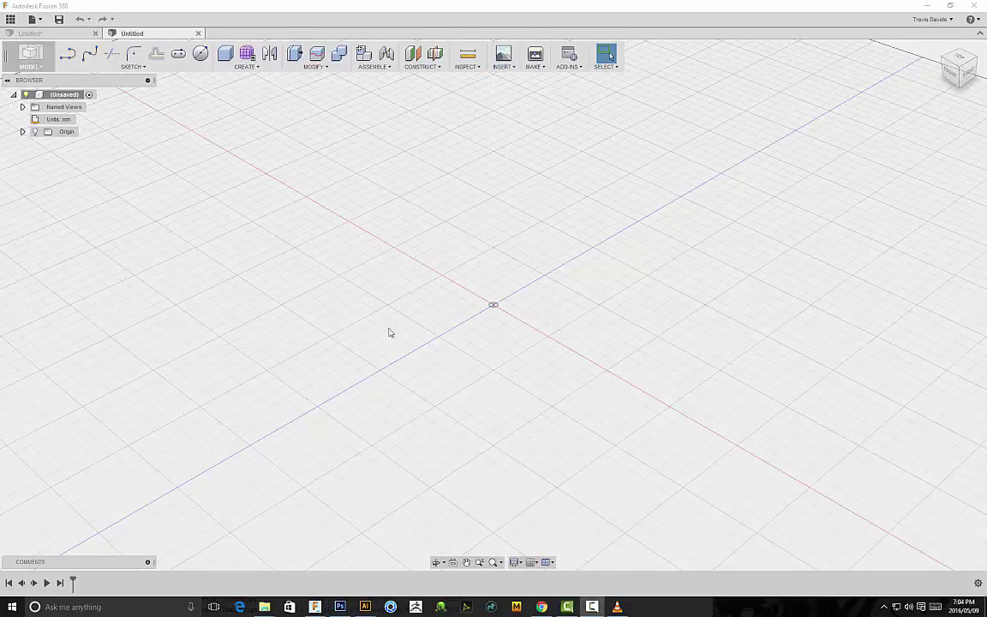
# Step: Switch to the gears machine artwork in Adobe Illustrator, deselect the gear and look over the available gears
pyautogui.moveTo(365, 606)
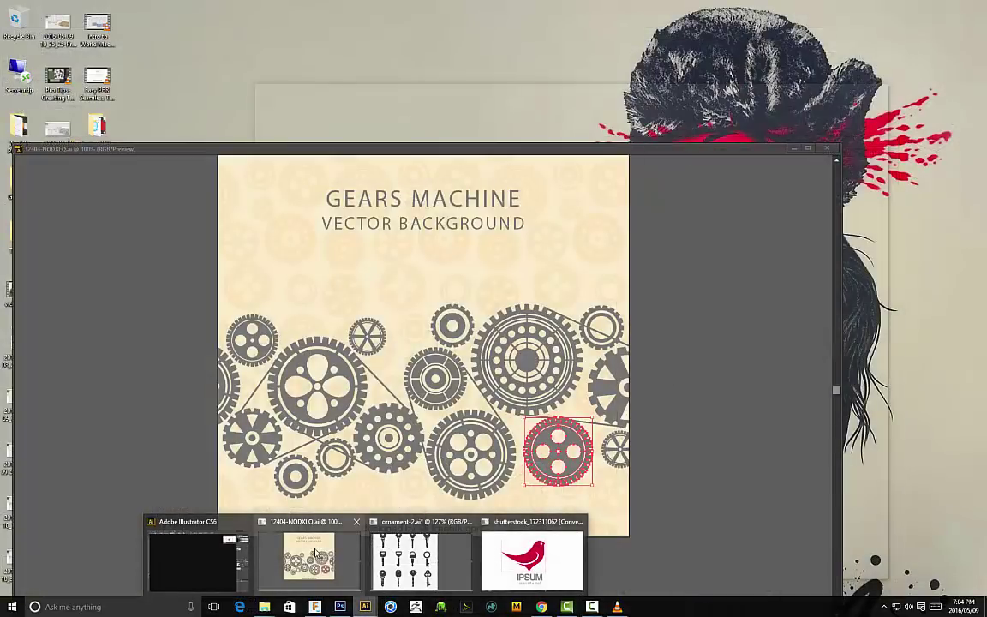
pyautogui.click(309, 556)
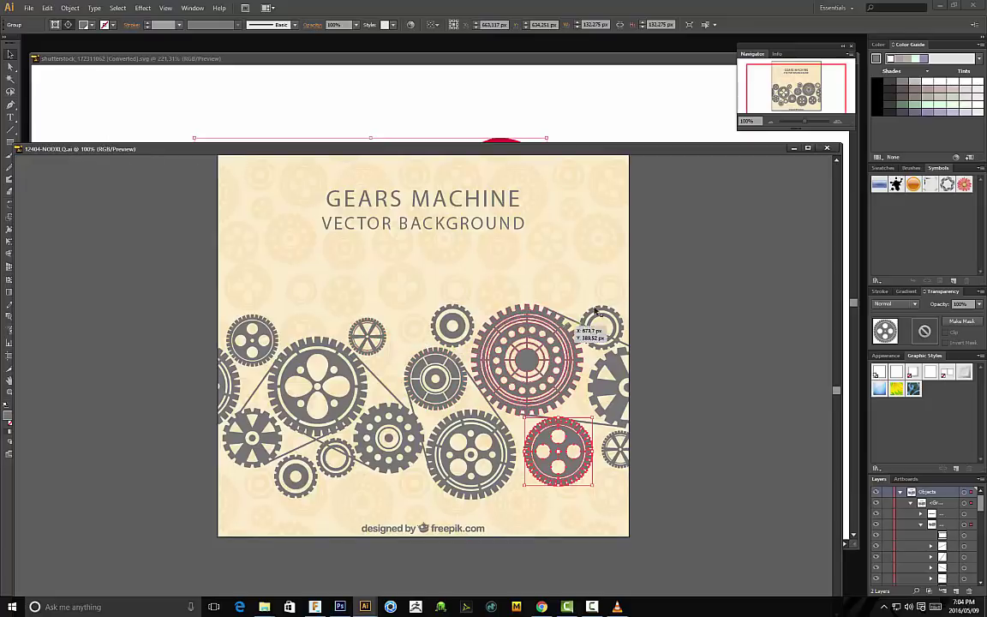
pyautogui.click(456, 257)
pyautogui.scroll(-2, 368, 330)
pyautogui.scroll(1, 414, 391)
pyautogui.scroll(-1, 576, 385)
pyautogui.scroll(2, 480, 411)
pyautogui.click(494, 423)
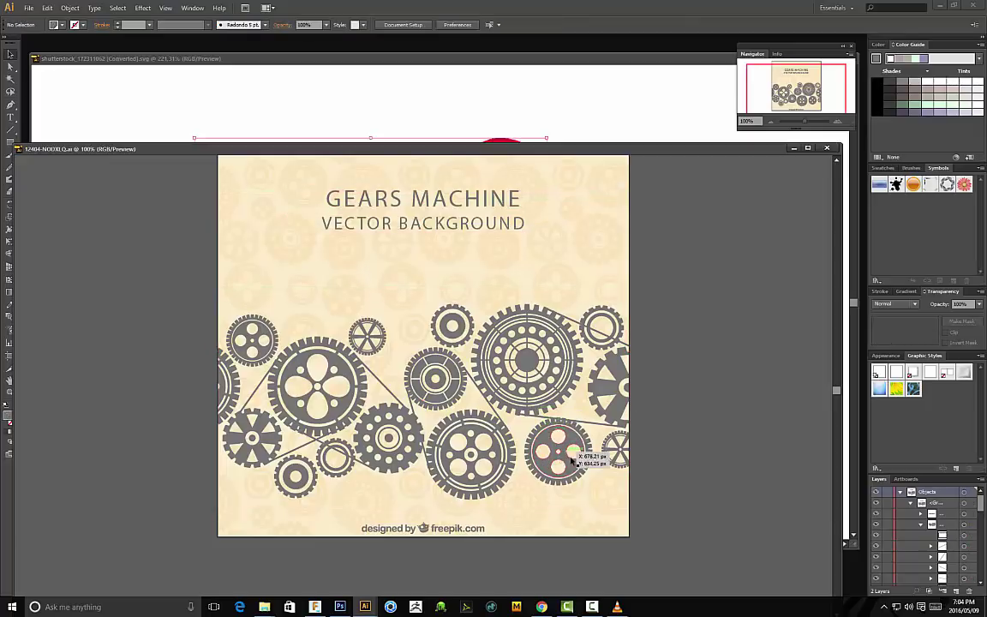
pyautogui.click(736, 411)
pyautogui.scroll(-2, 685, 419)
pyautogui.scroll(3, 561, 422)
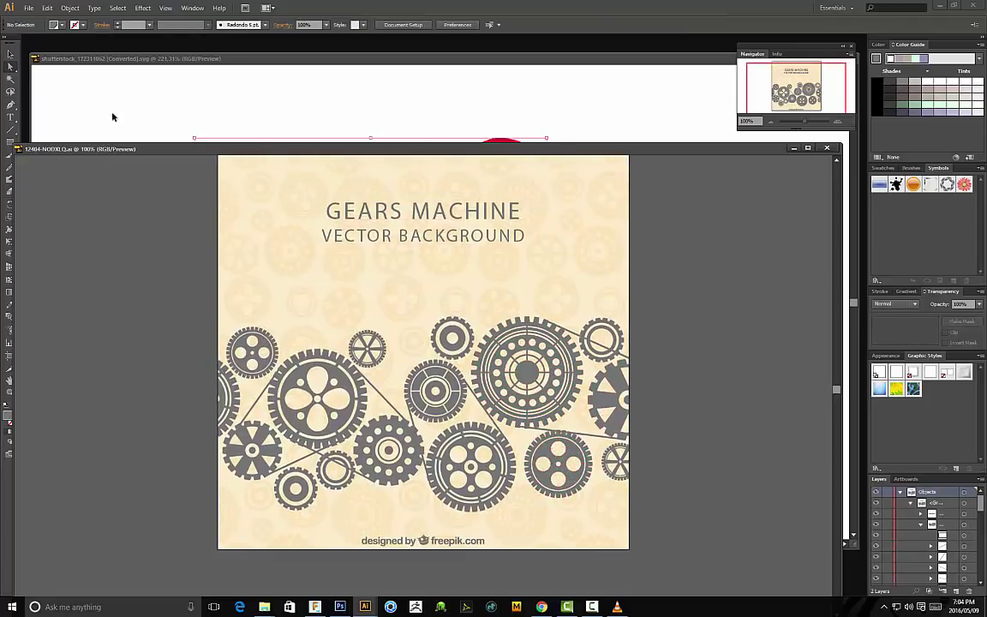
# Step: Create a new 1200 × 1200 pt RGB document named Untitled-3
pyautogui.click(29, 8)
pyautogui.click(38, 16)
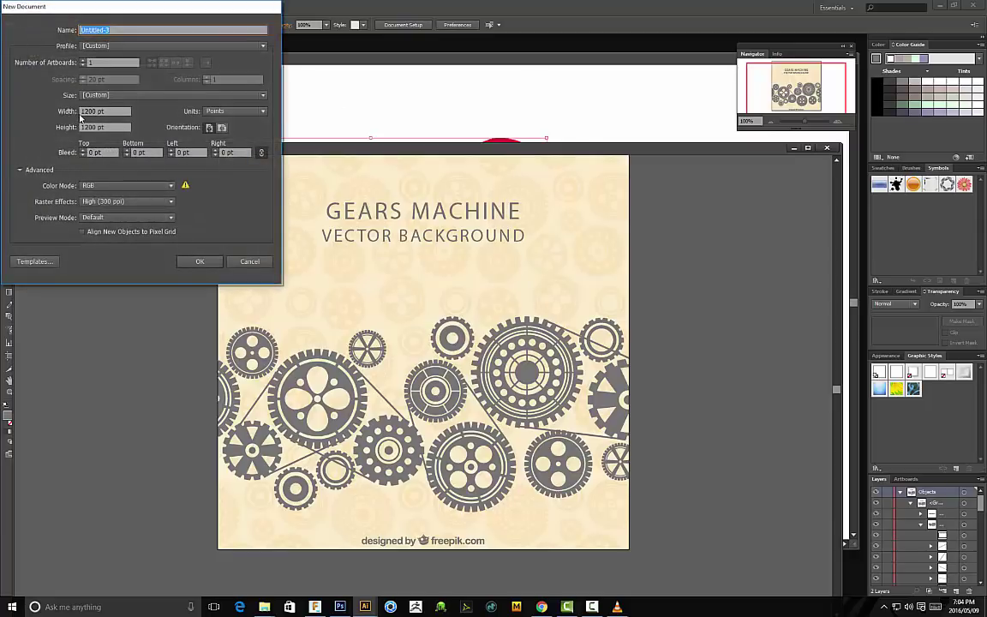
pyautogui.click(186, 263)
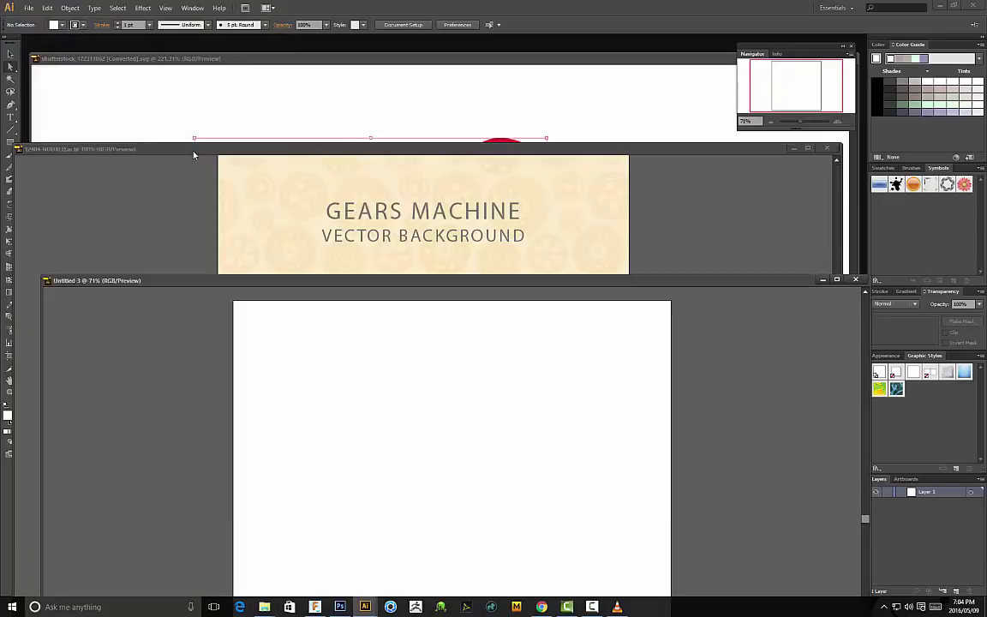
# Step: Return to the gears artwork and try to select the four-hole gear near the lower-right corner with the Direct Selection tool
pyautogui.click(193, 155)
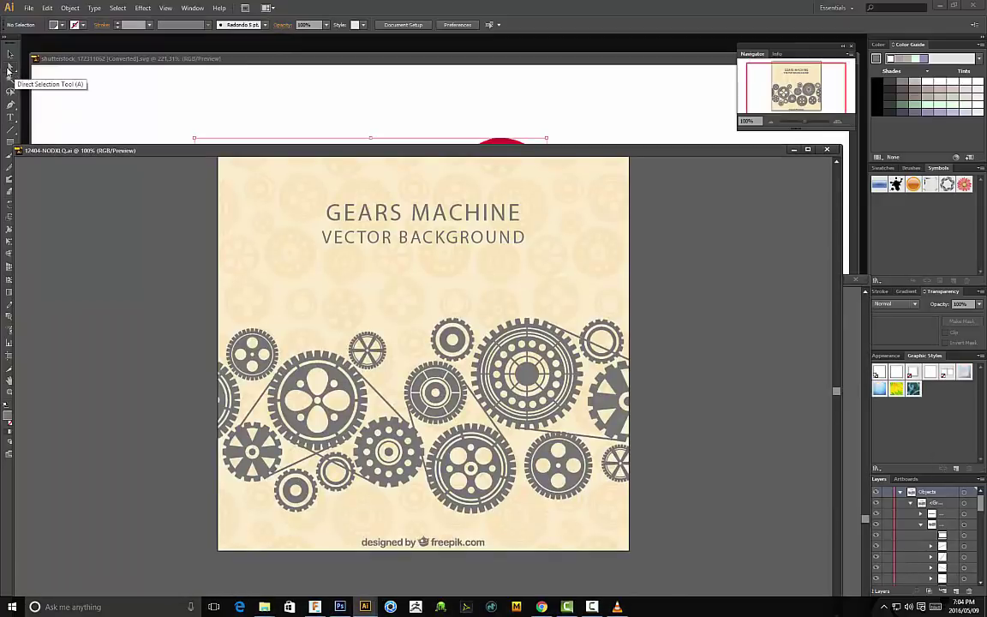
pyautogui.click(11, 67)
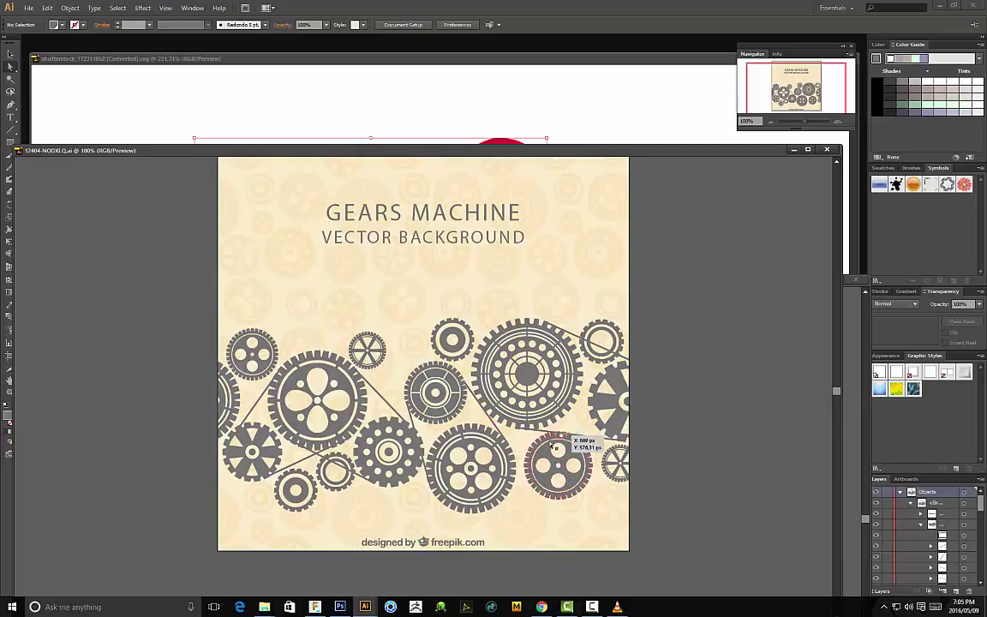
pyautogui.click(576, 486)
pyautogui.scroll(-1, 634, 467)
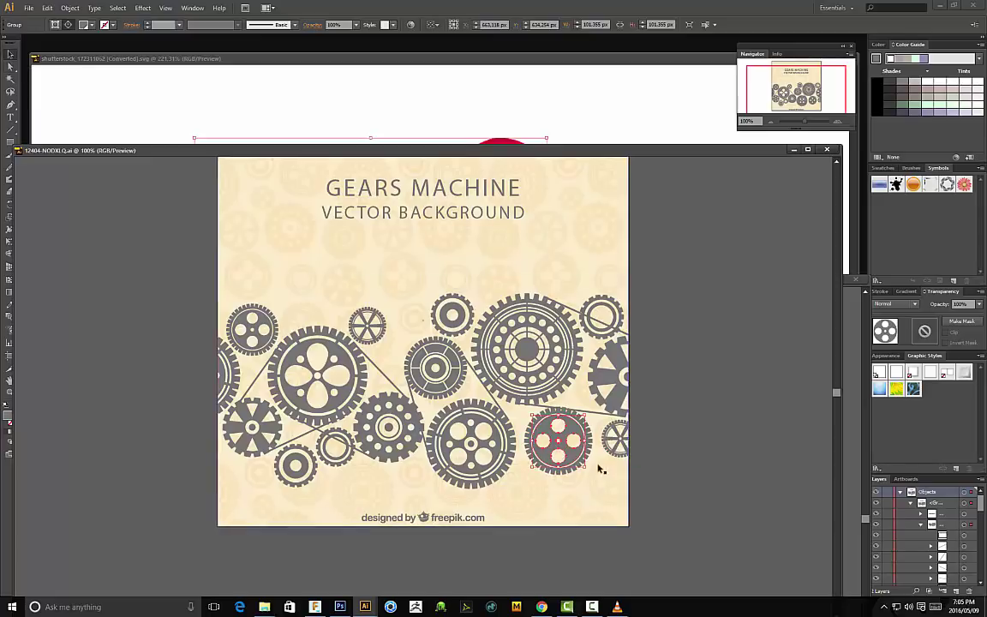
pyautogui.click(572, 414)
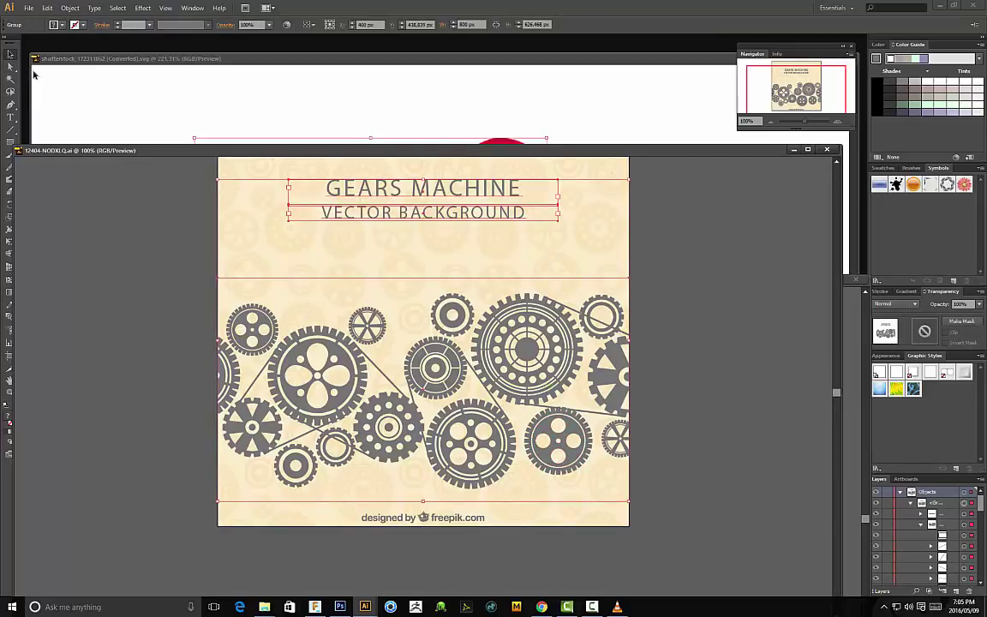
pyautogui.click(11, 66)
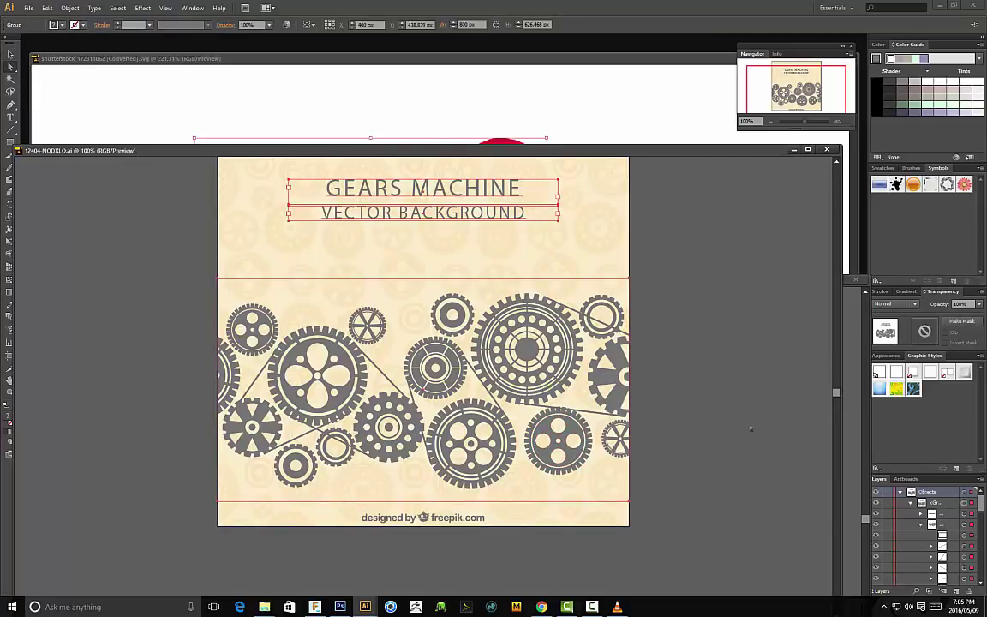
pyautogui.click(673, 444)
pyautogui.click(532, 454)
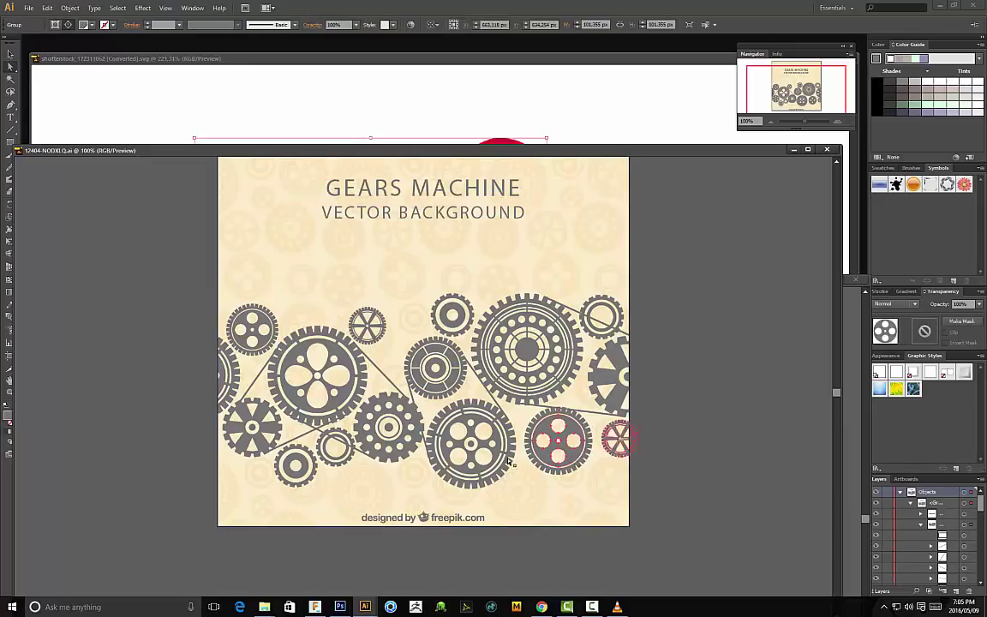
# Step: Search the layer structure for the four-hole gear and target the group that holds the gears
pyautogui.scroll(-3, 973, 509)
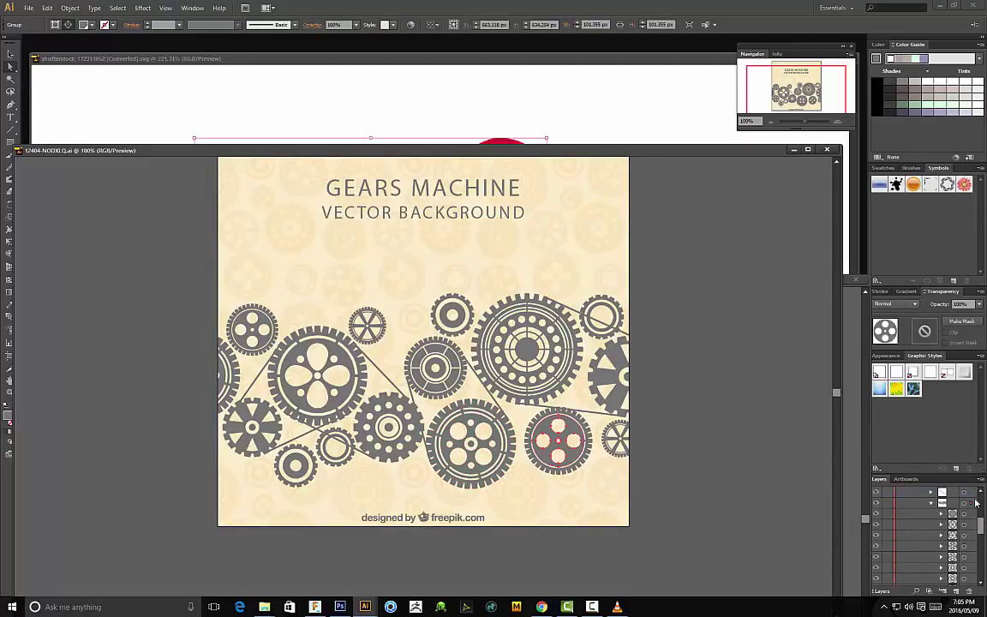
pyautogui.scroll(-6, 961, 541)
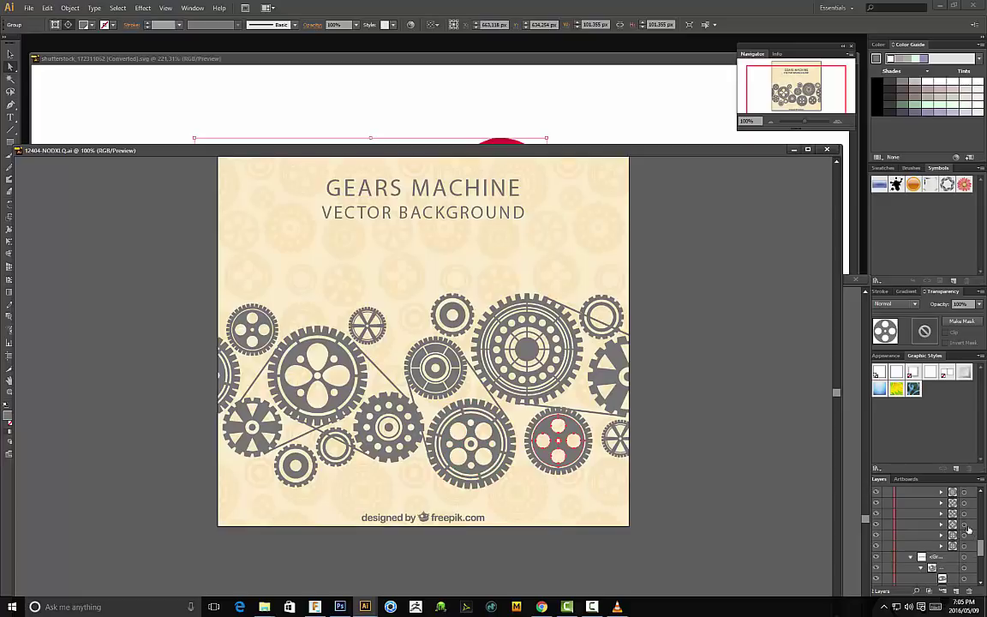
pyautogui.scroll(3, 965, 560)
pyautogui.scroll(2, 965, 558)
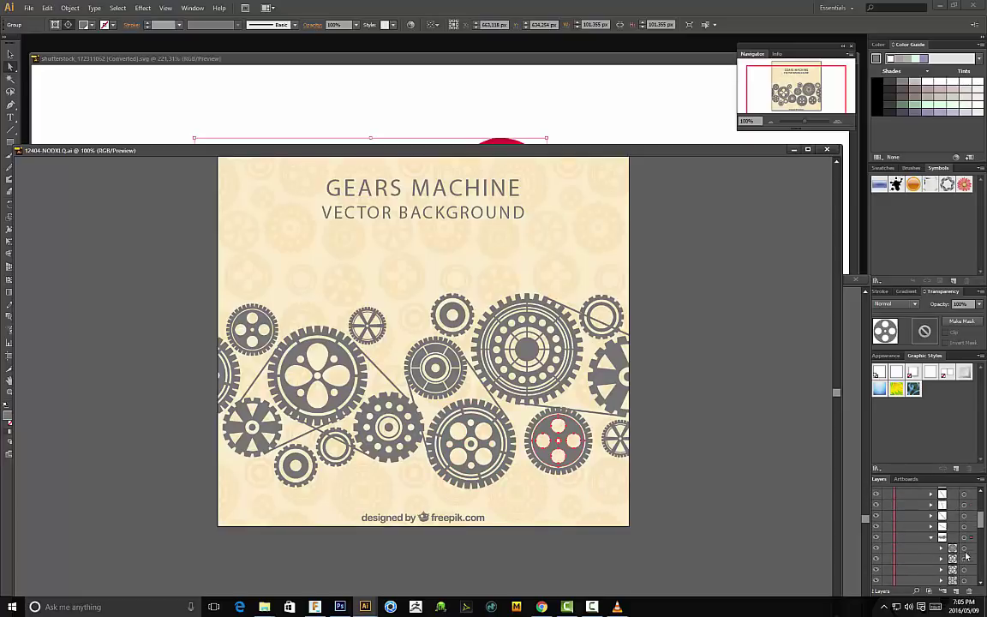
pyautogui.scroll(-2, 963, 541)
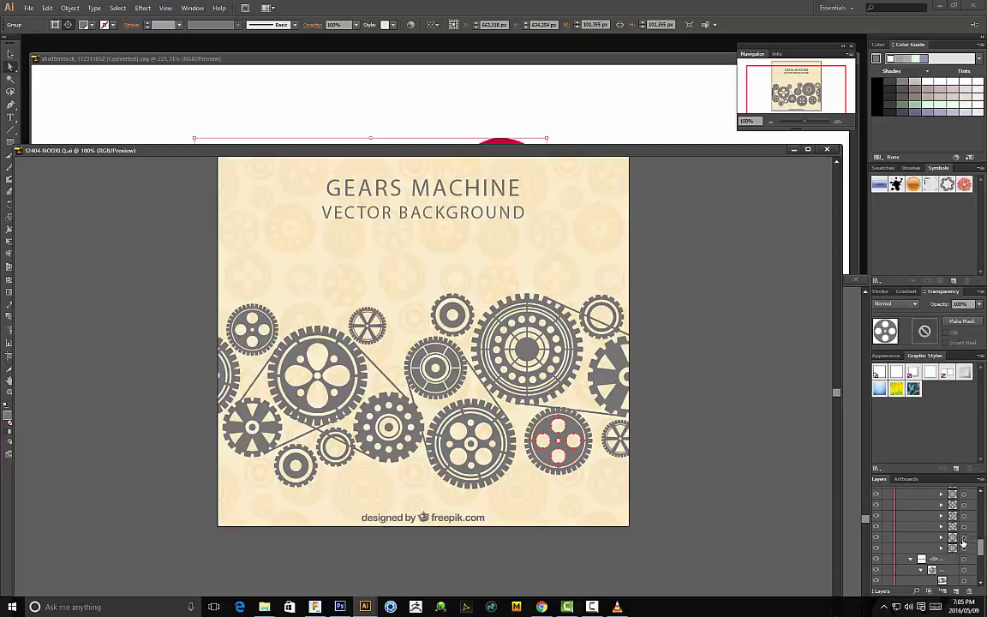
pyautogui.scroll(5, 962, 546)
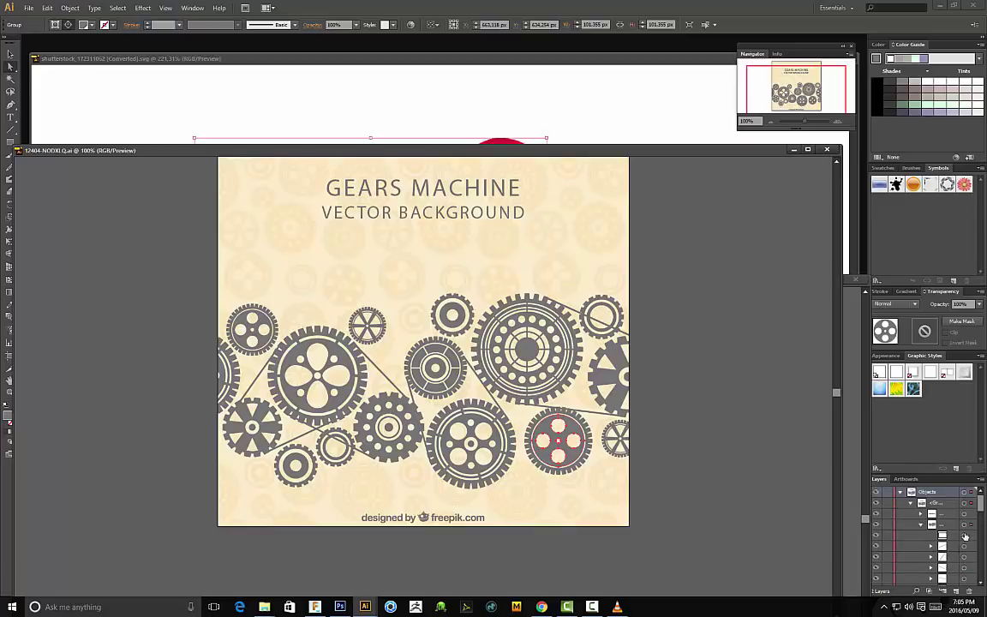
pyautogui.scroll(-3, 963, 542)
pyautogui.click(964, 567)
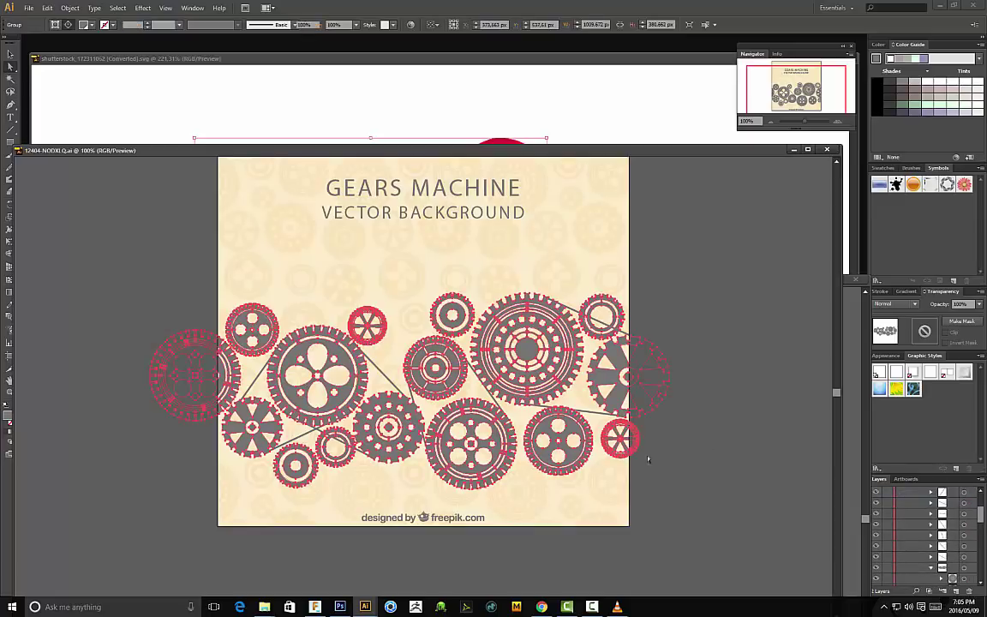
# Step: Target the complete group of the four-hole gear near the artwork's lower-right corner, including its toothed rim
pyautogui.click(690, 459)
pyautogui.click(567, 432)
pyautogui.scroll(-1, 947, 549)
pyautogui.scroll(-3, 947, 546)
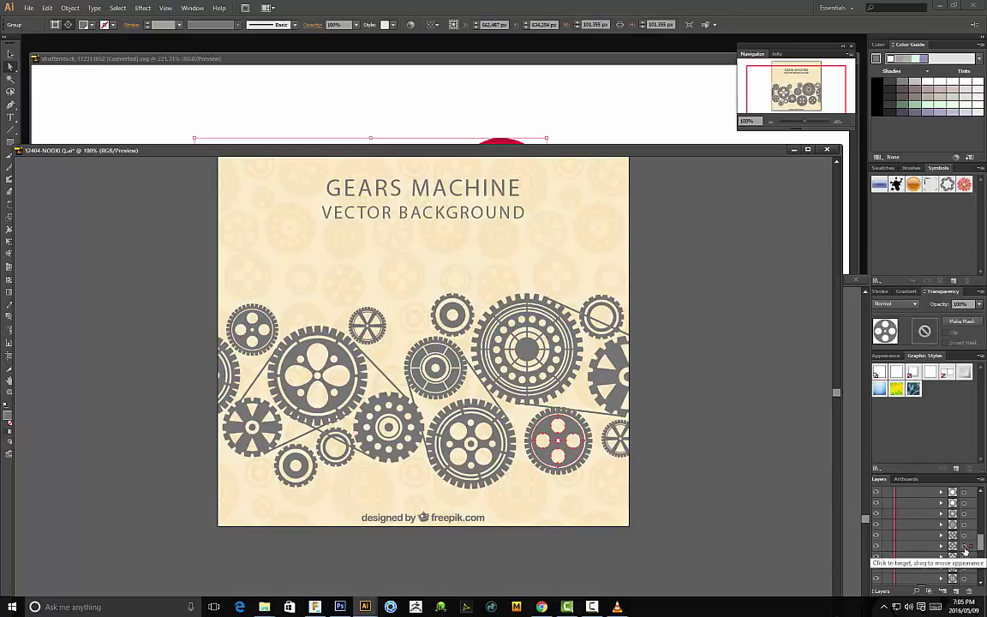
pyautogui.click(964, 546)
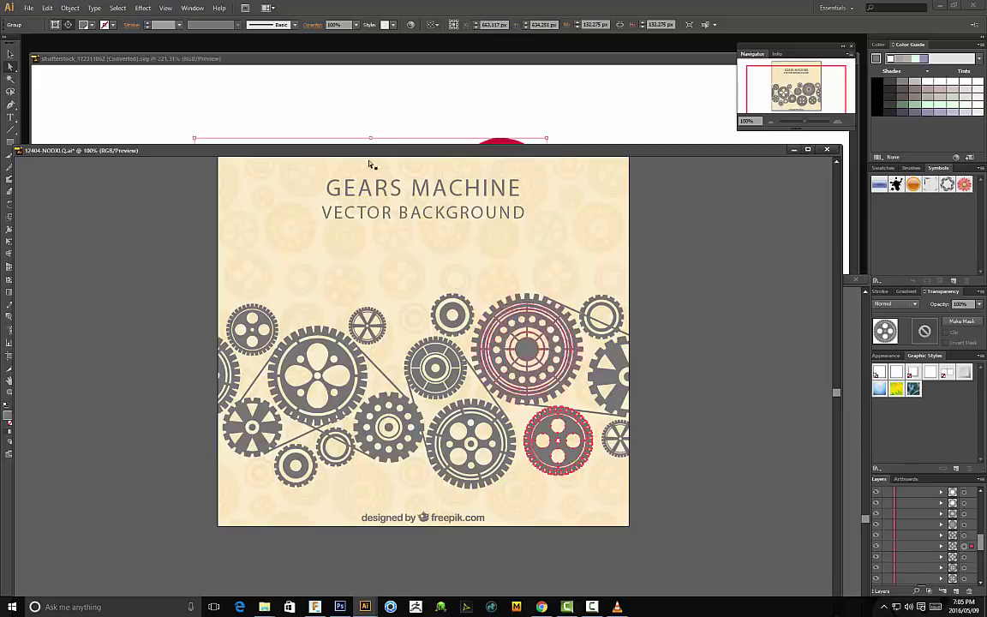
# Step: Rearrange the document windows, postpone the Malwarebytes update, and copy the selected gear into the blank Untitled-3 document
pyautogui.moveTo(660, 63); pyautogui.dragTo(458, 94)
pyautogui.click(641, 90)
pyautogui.moveTo(491, 151); pyautogui.dragTo(260, 89)
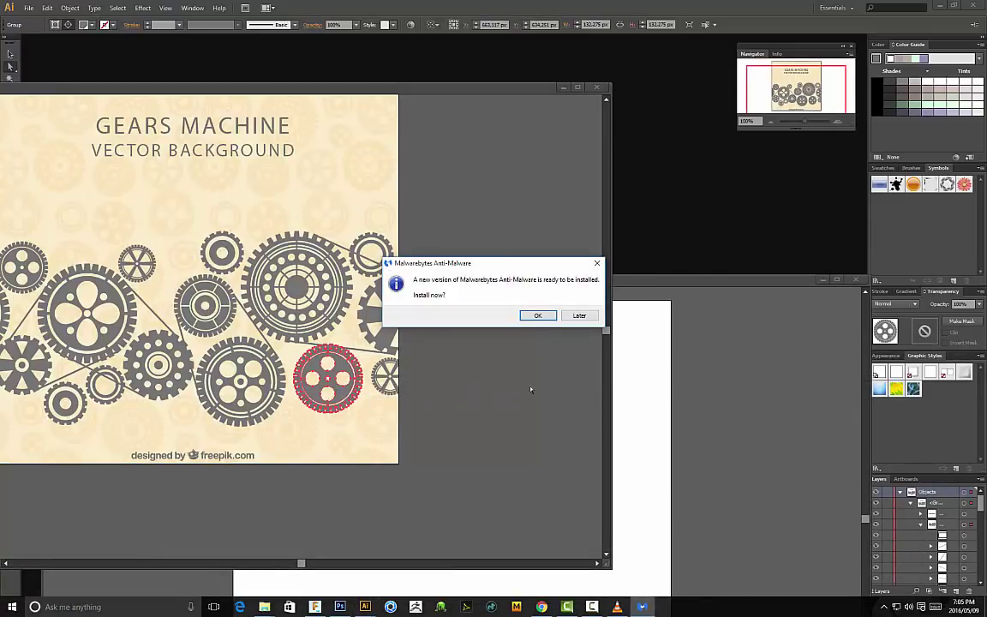
pyautogui.click(579, 316)
pyautogui.moveTo(342, 398); pyautogui.dragTo(656, 508)
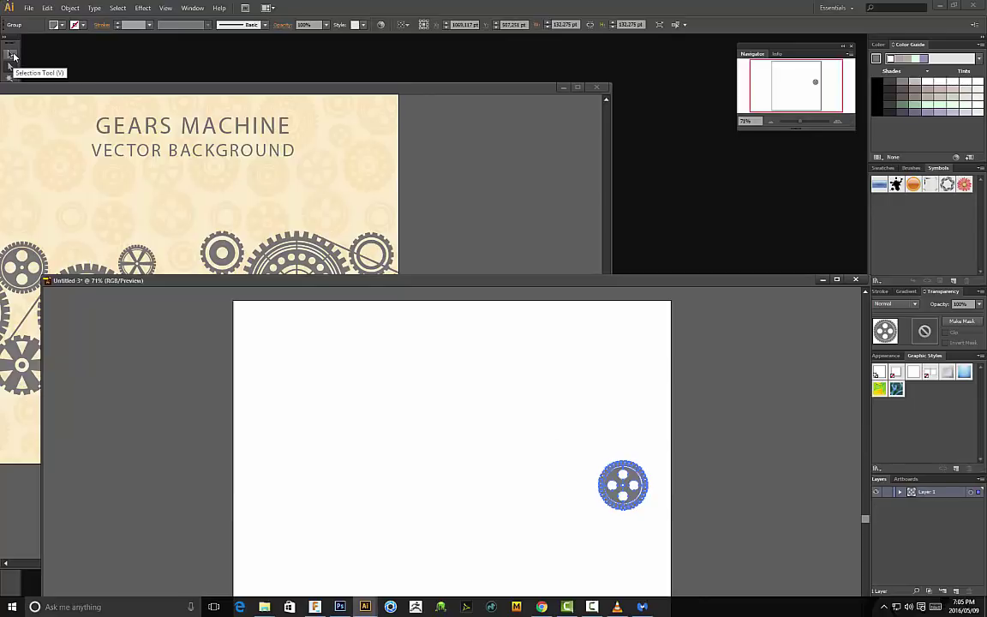
# Step: Enlarge the gear proportionally to about 862 pt wide, place it near the artboard's centre and deselect it
pyautogui.click(14, 56)
pyautogui.moveTo(596, 463); pyautogui.dragTo(436, 300)
pyautogui.moveTo(600, 392); pyautogui.dragTo(511, 455)
pyautogui.moveTo(412, 286); pyautogui.dragTo(420, 41)
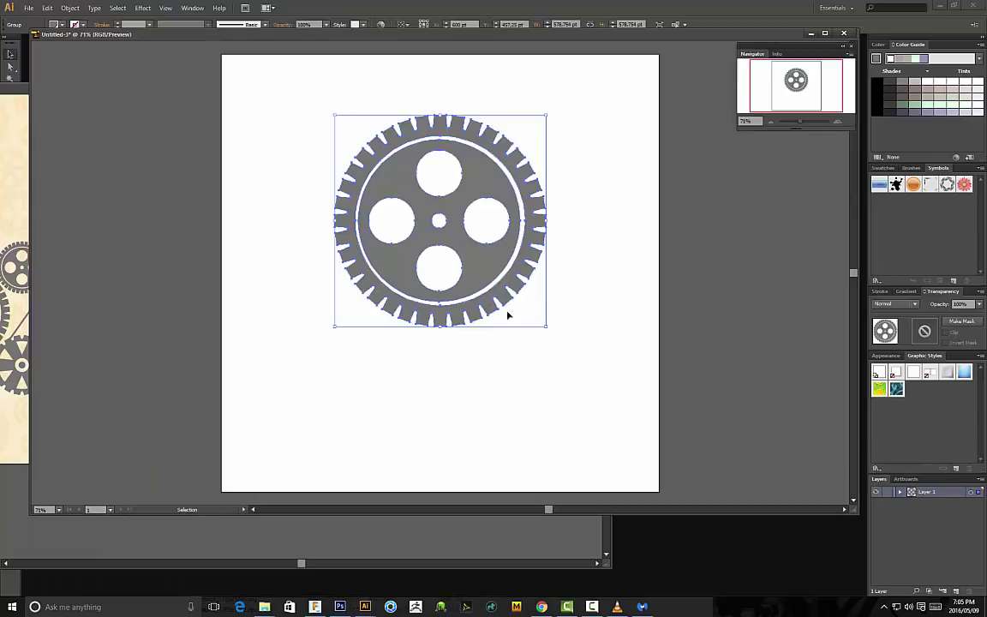
pyautogui.moveTo(550, 329); pyautogui.dragTo(516, 327)
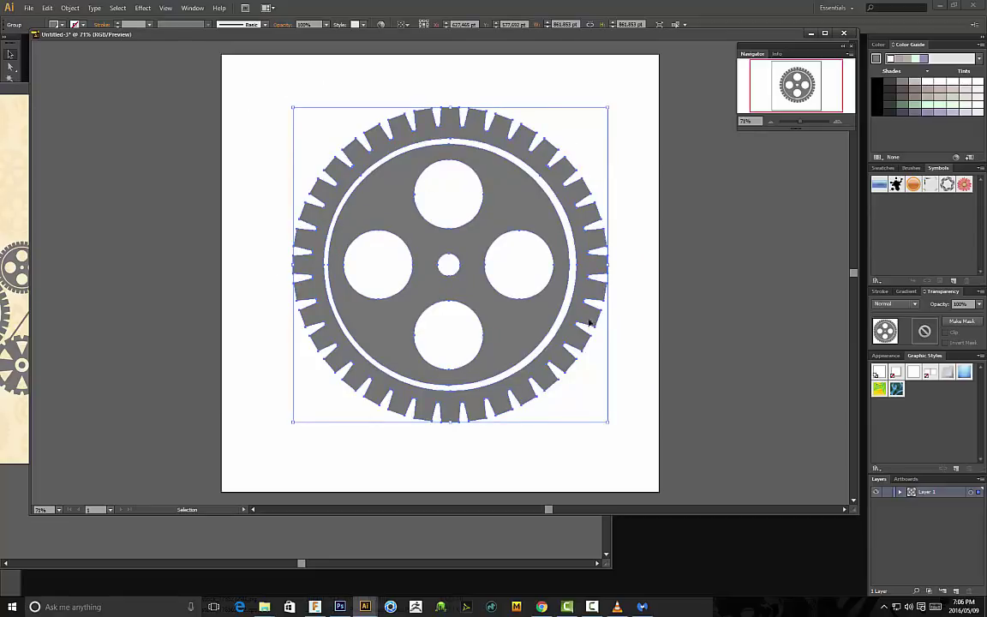
pyautogui.click(271, 100)
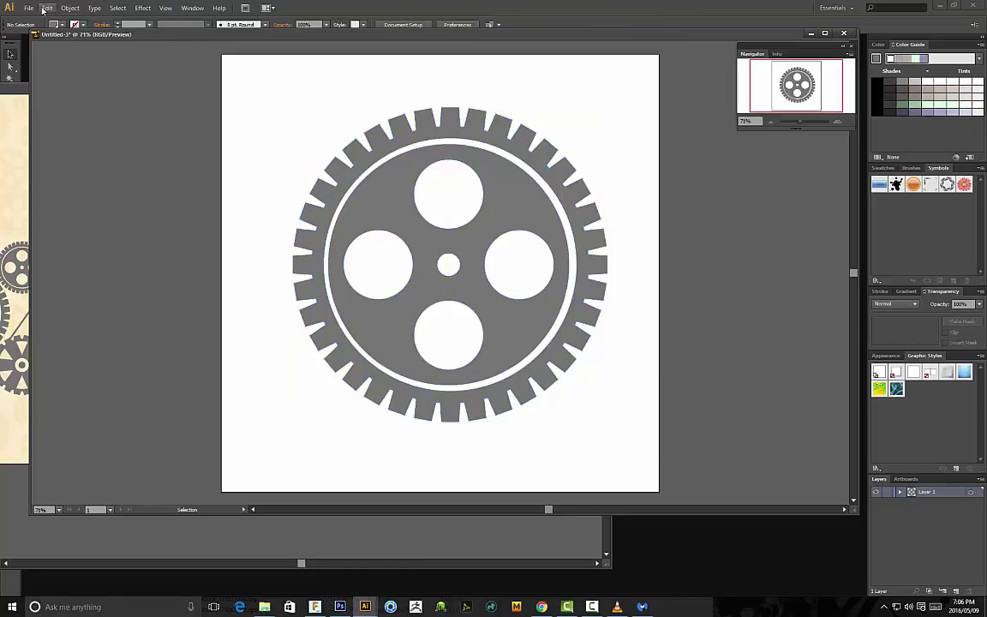
# Step: Save the gear document in SVG format under the name gear in the Fusion 360 - Using SVG Files folder
pyautogui.click(28, 8)
pyautogui.click(52, 103)
pyautogui.click(182, 263)
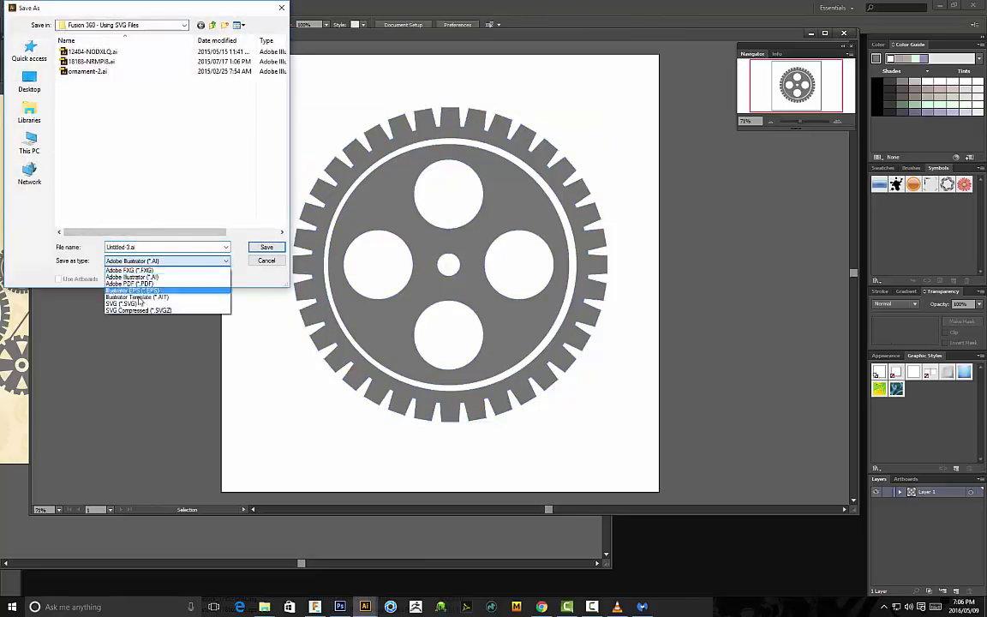
pyautogui.click(116, 304)
pyautogui.doubleClick(116, 247)
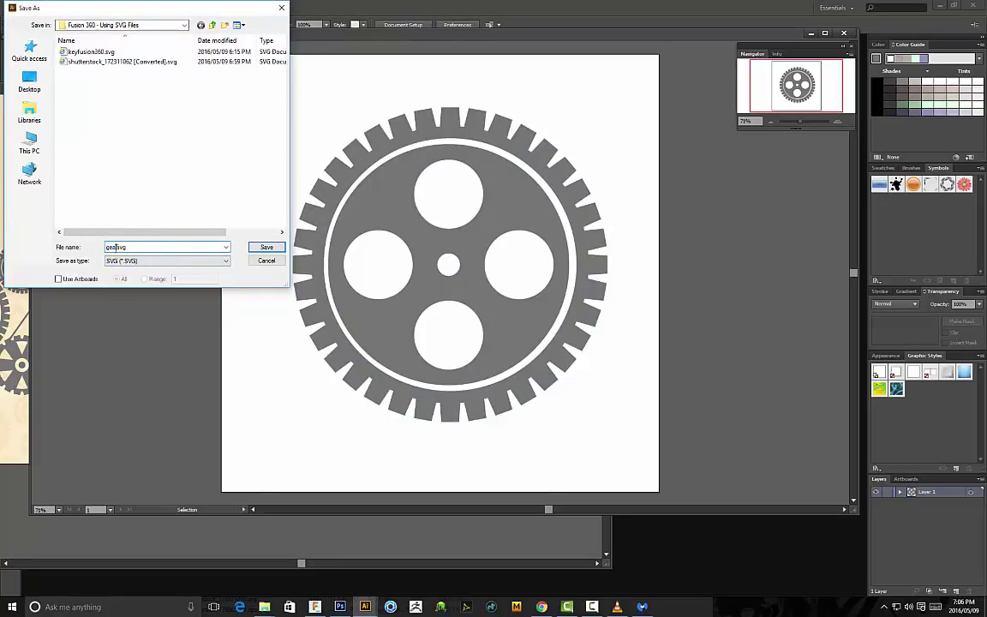
pyautogui.write('gear')
pyautogui.click(267, 246)
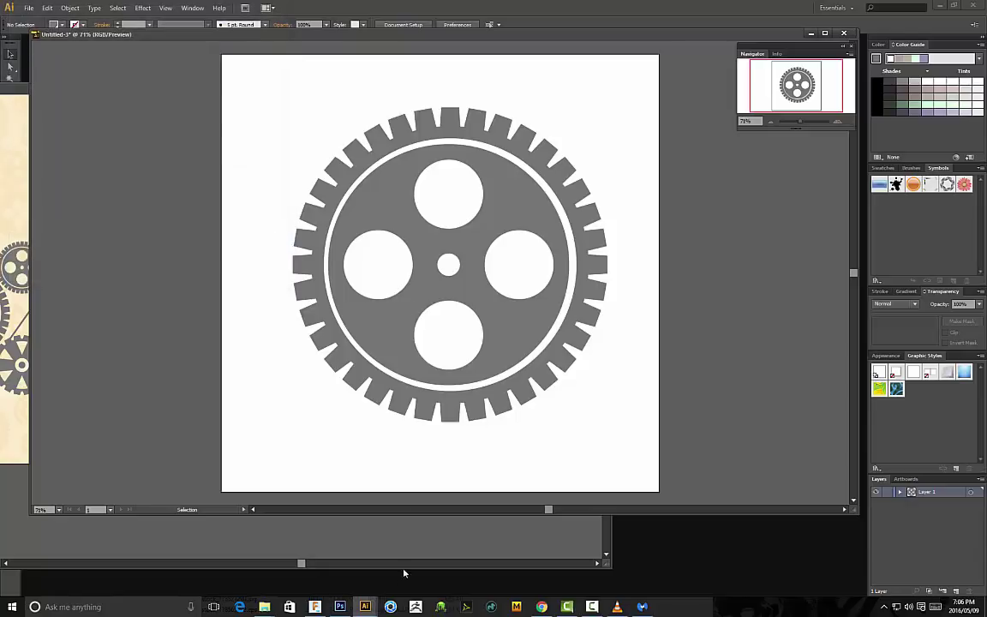
# Step: Switch to Fusion 360, start Insert SVG on the horizontal origin plane, and cancel choosing a file
pyautogui.click(314, 606)
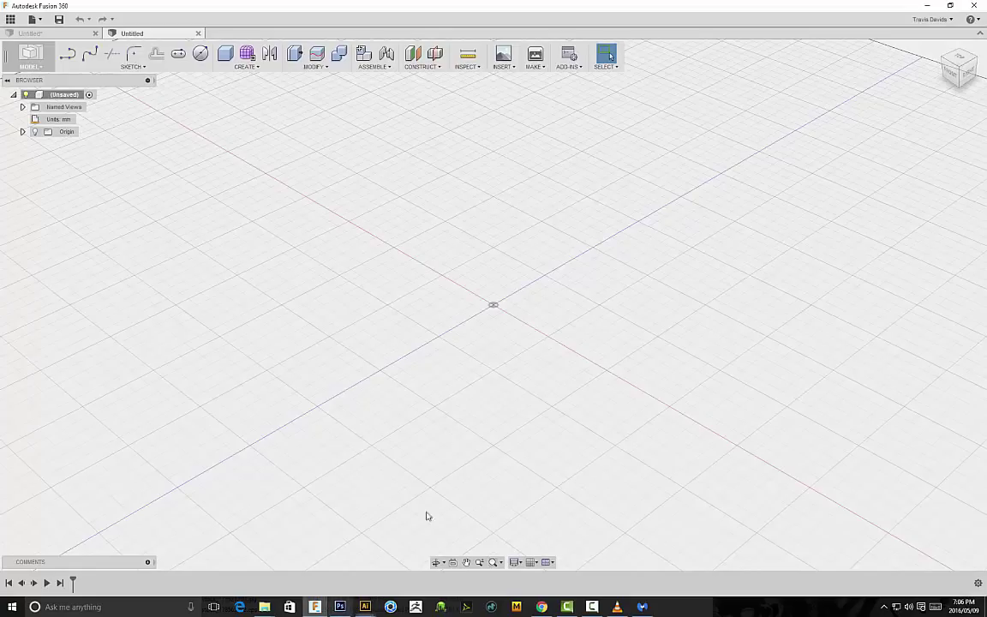
pyautogui.click(501, 67)
pyautogui.click(508, 103)
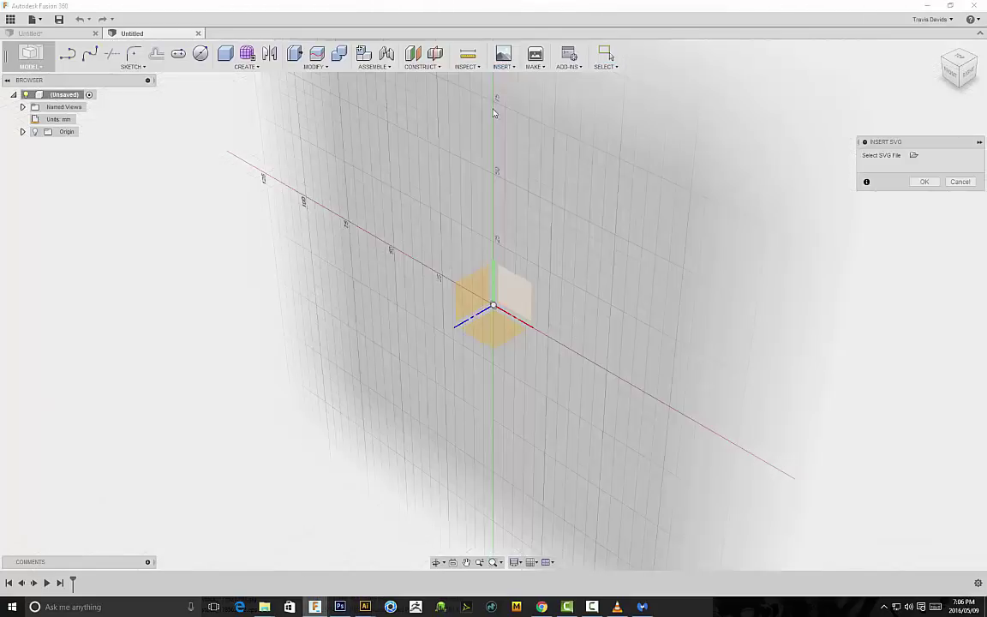
pyautogui.click(484, 343)
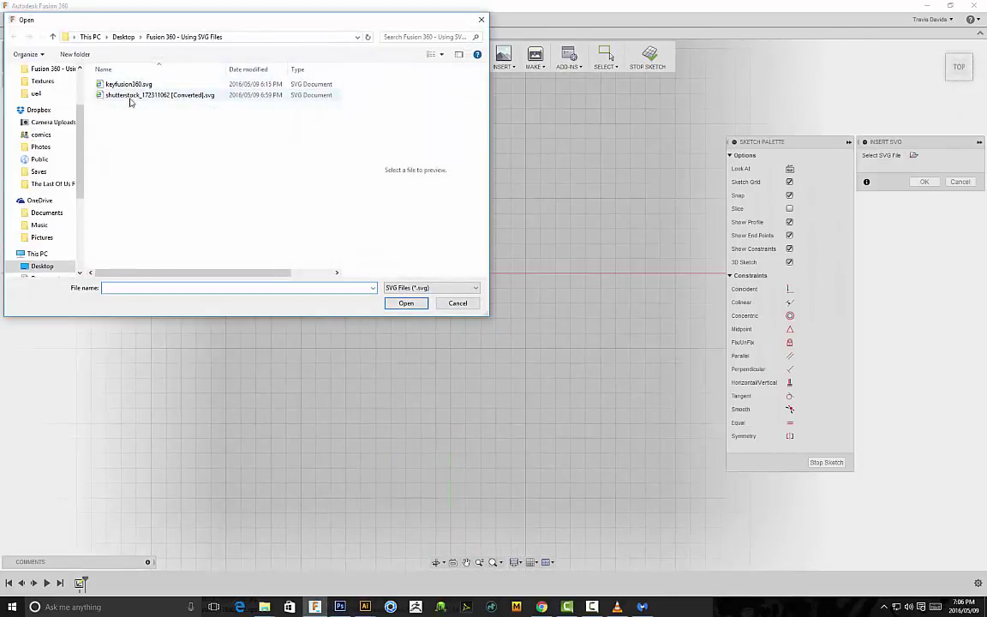
pyautogui.click(443, 303)
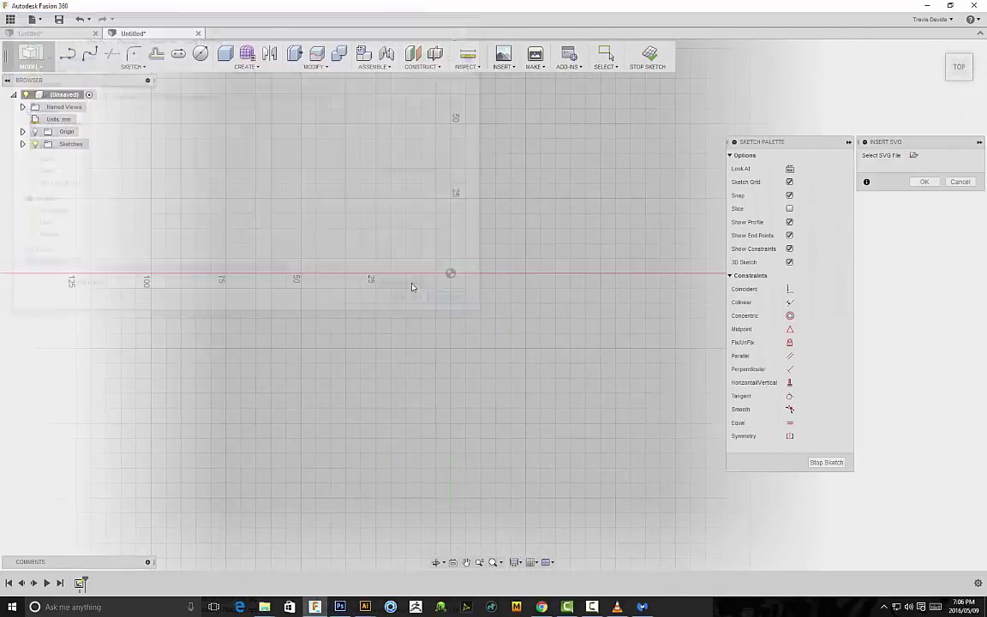
# Step: Switch back to Illustrator and complete the SVG export with the SVG 1.1 profile and embedded images
pyautogui.click(368, 614)
pyautogui.click(532, 558)
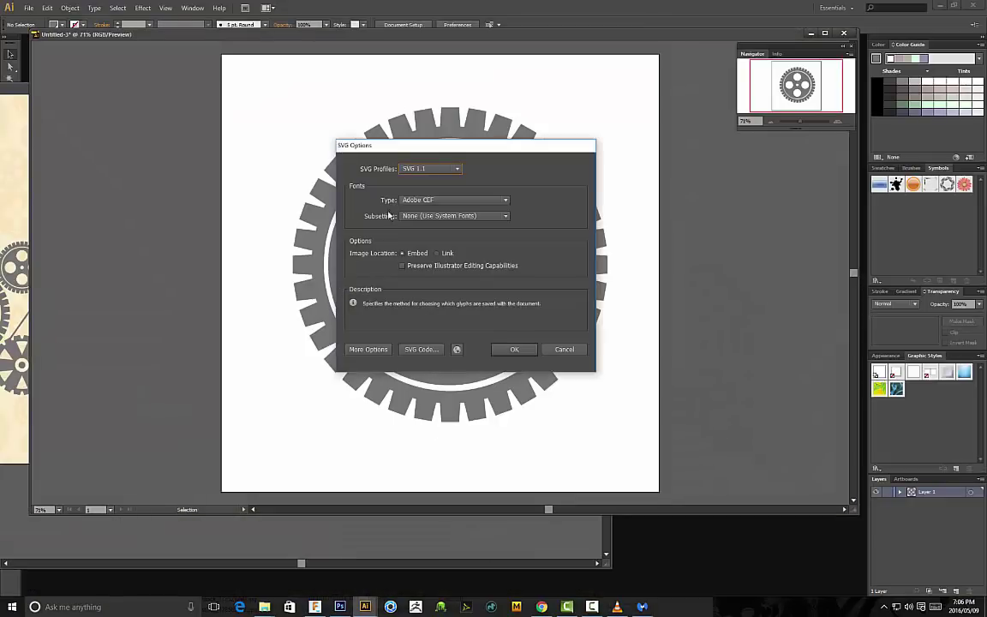
pyautogui.moveTo(387, 148); pyautogui.dragTo(322, 134)
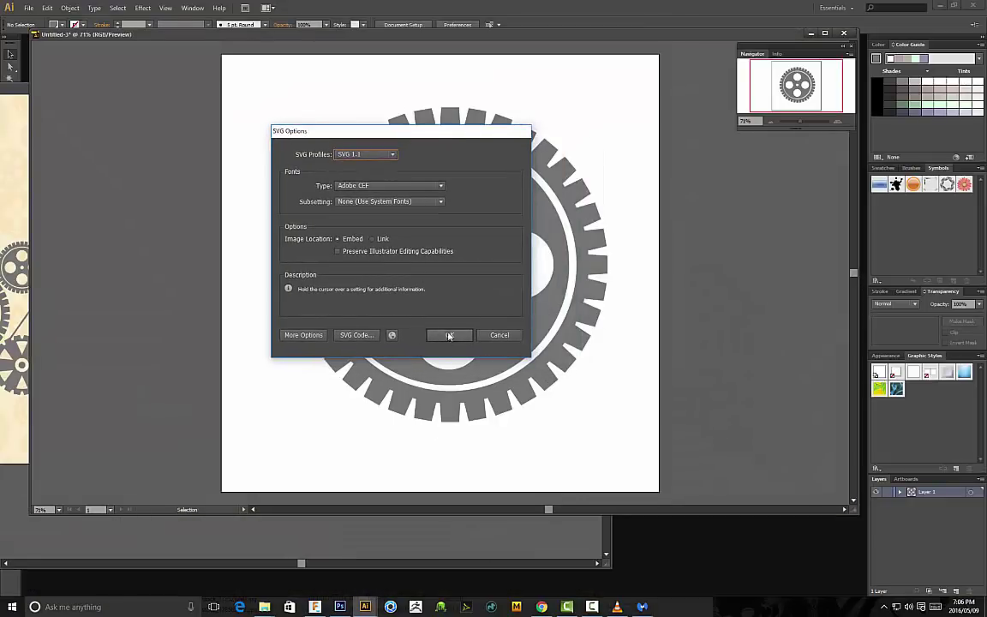
pyautogui.click(450, 337)
# Step: Switch to Fusion 360 and insert the gear SVG at a plane scale of 0.50, centred on the origin
pyautogui.click(315, 607)
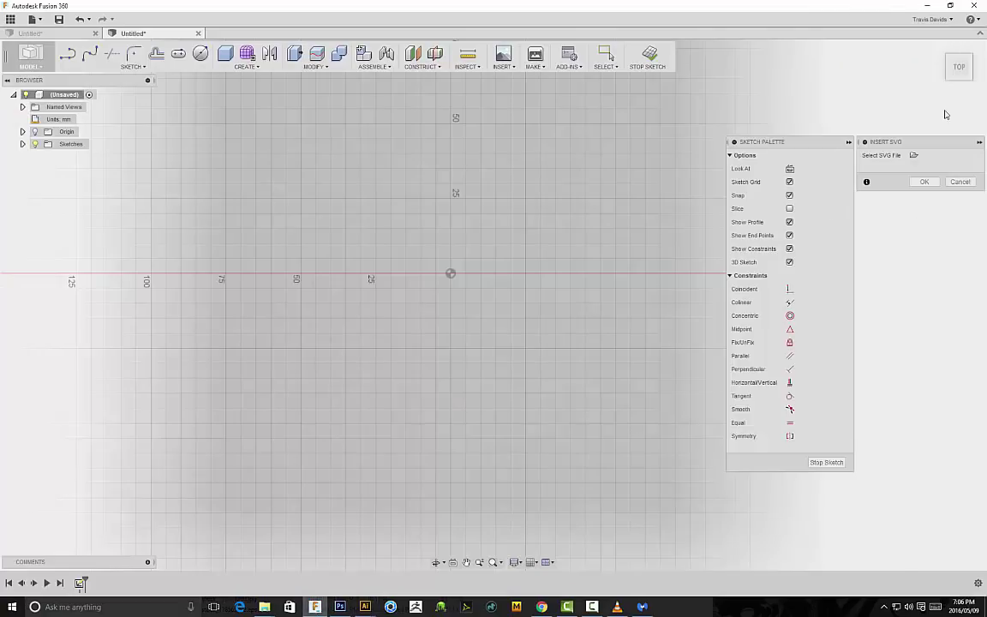
pyautogui.click(153, 86)
pyautogui.click(411, 305)
pyautogui.scroll(-4, 474, 311)
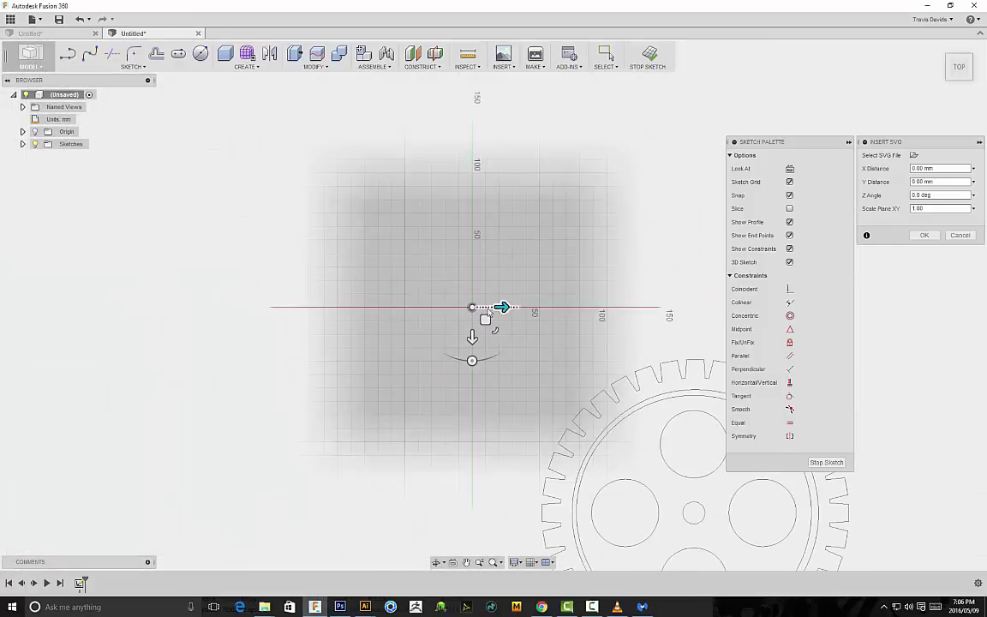
pyautogui.moveTo(500, 308); pyautogui.dragTo(408, 308)
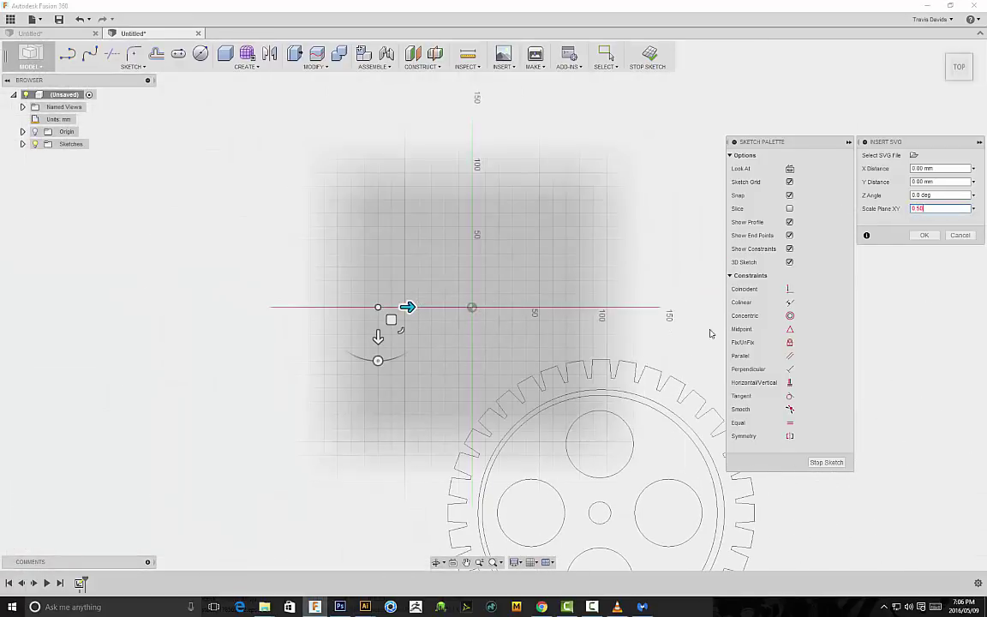
pyautogui.moveTo(379, 336); pyautogui.dragTo(364, 225)
pyautogui.click(925, 235)
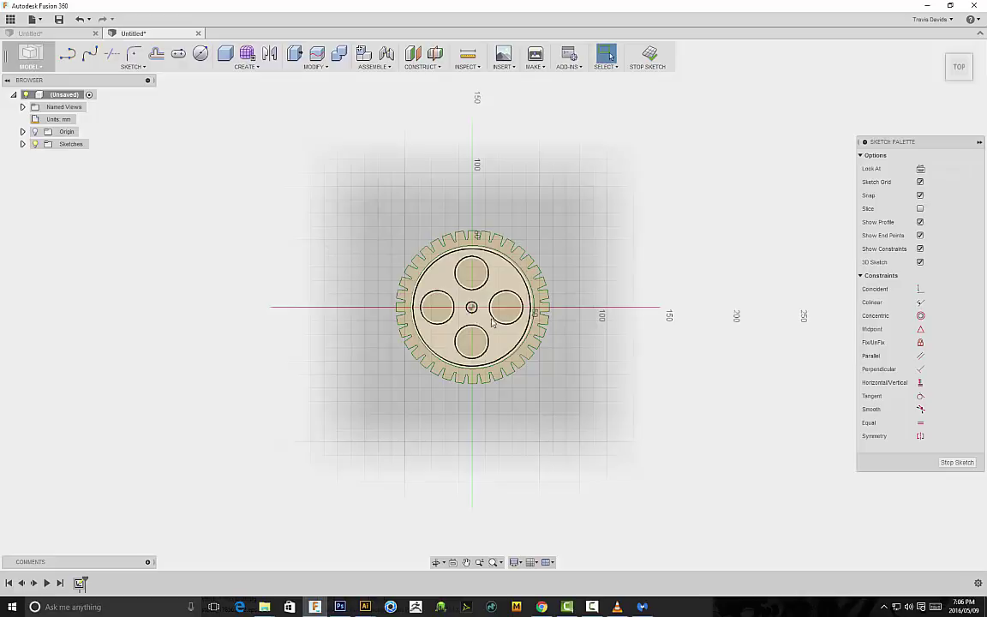
# Step: Extrude the gear's inner disc, thin ring and toothed rim 9 mm as a new body, leaving the five holes open
pyautogui.scroll(5, 480, 317)
pyautogui.scroll(-3, 572, 194)
pyautogui.scroll(4, 580, 467)
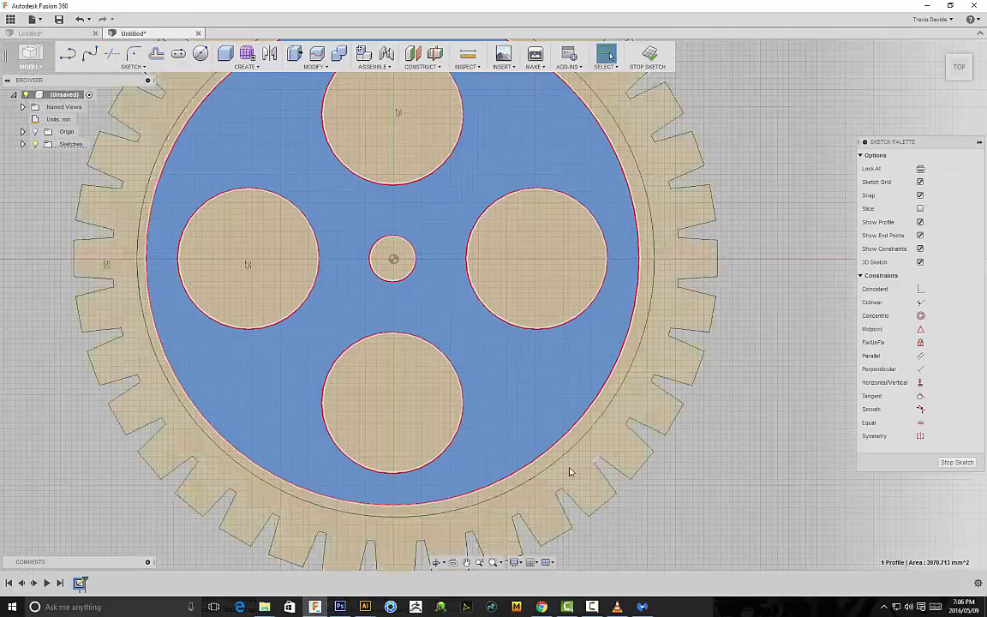
pyautogui.keyDown('shift'); pyautogui.click(577, 477); pyautogui.keyUp('shift')
pyautogui.keyDown('shift'); pyautogui.moveTo(674, 353); pyautogui.dragTo(748, 377, button='middle'); pyautogui.keyUp('shift')
pyautogui.scroll(3, 610, 368)
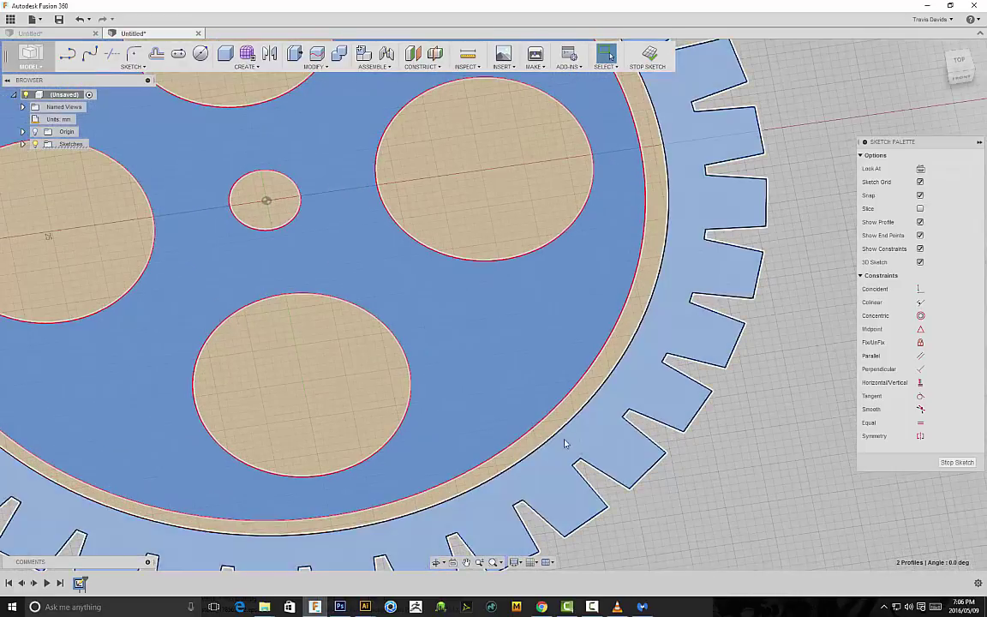
pyautogui.scroll(-8, 536, 441)
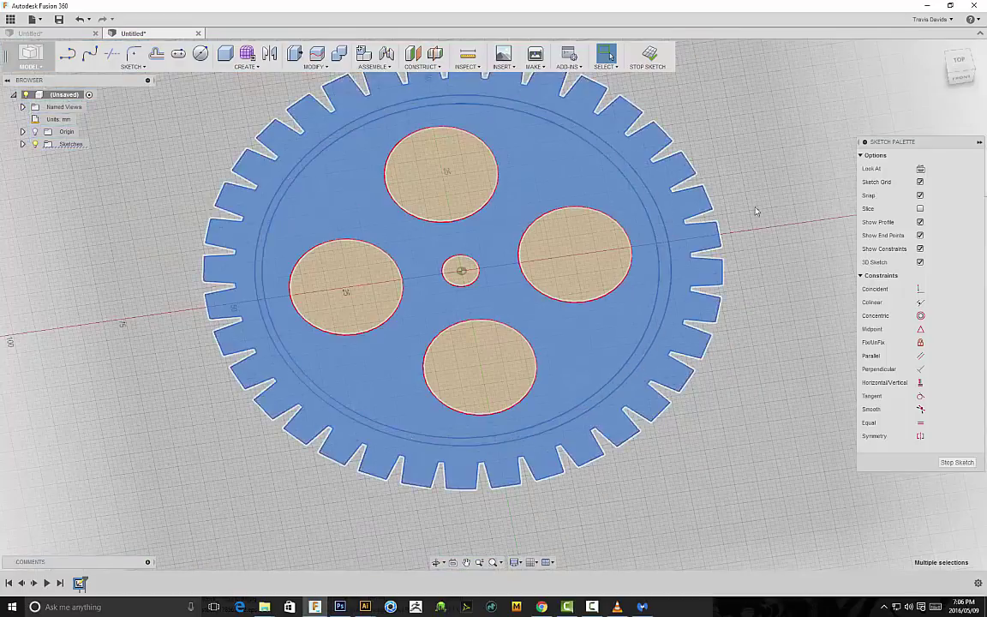
pyautogui.rightClick(747, 319)
pyautogui.click(742, 390)
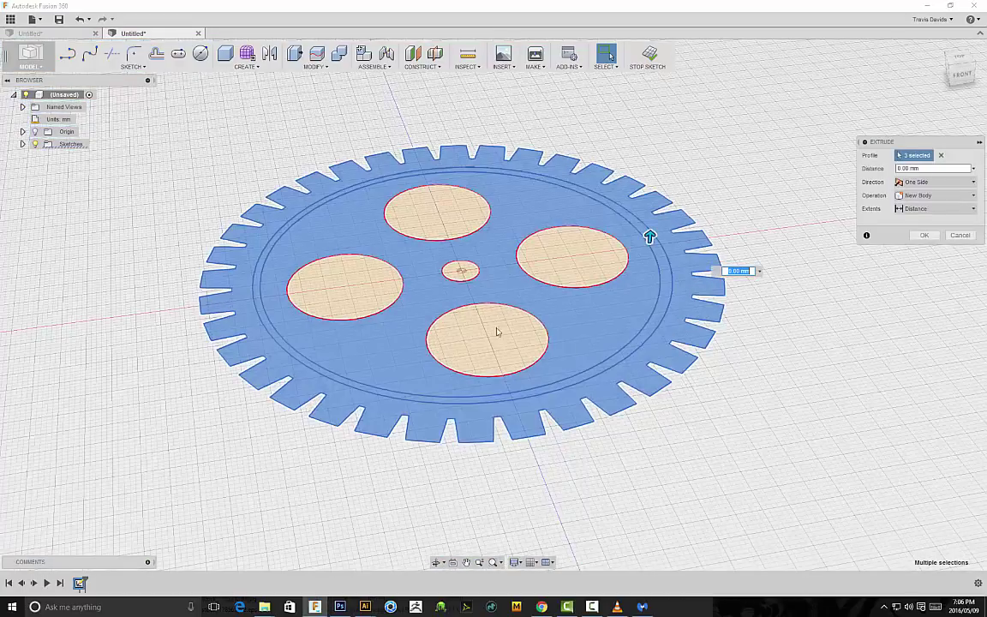
pyautogui.moveTo(647, 231); pyautogui.dragTo(652, 202)
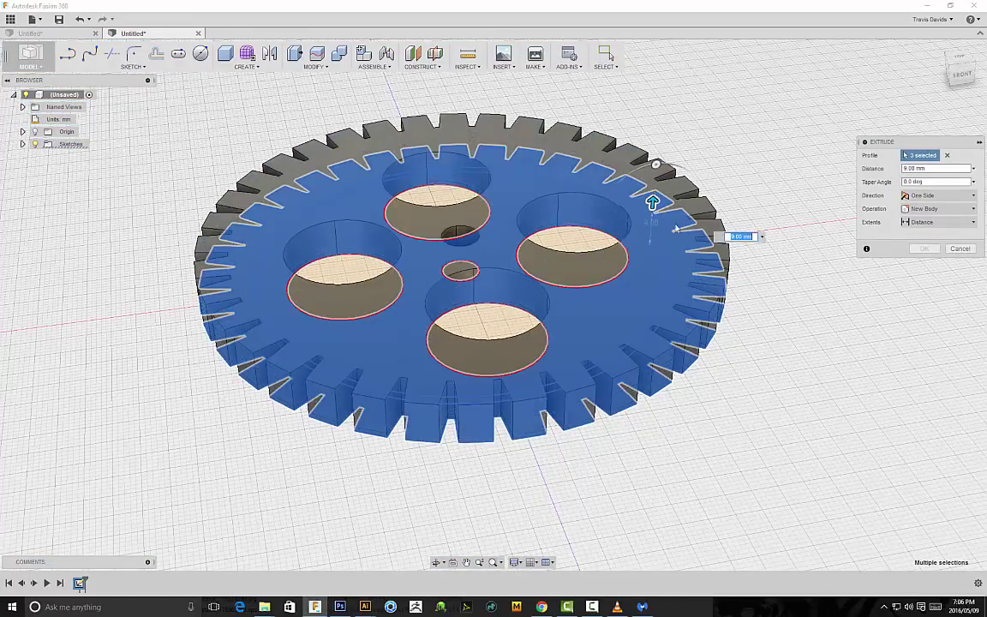
pyautogui.click(920, 251)
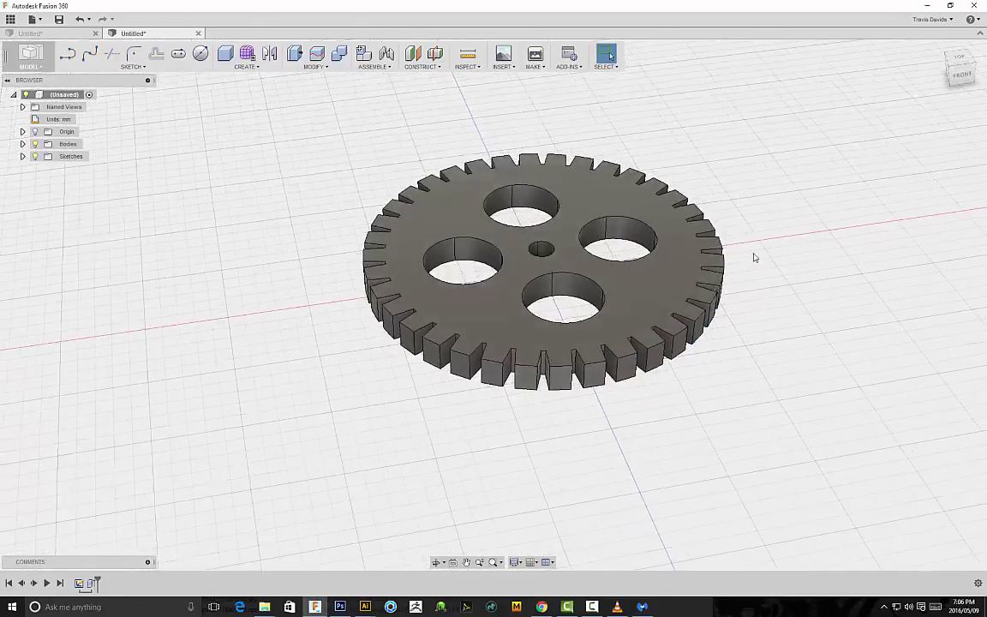
# Step: Examine the extruded gear body from above and from several angles, checking its teeth and through holes
pyautogui.moveTo(755, 264); pyautogui.dragTo(681, 322, button='middle')
pyautogui.keyDown('shift'); pyautogui.moveTo(681, 322); pyautogui.dragTo(622, 238, button='middle'); pyautogui.keyUp('shift')
pyautogui.keyDown('shift'); pyautogui.moveTo(705, 248); pyautogui.dragTo(690, 307, button='middle'); pyautogui.keyUp('shift')
pyautogui.moveTo(761, 250); pyautogui.dragTo(636, 281, button='middle')
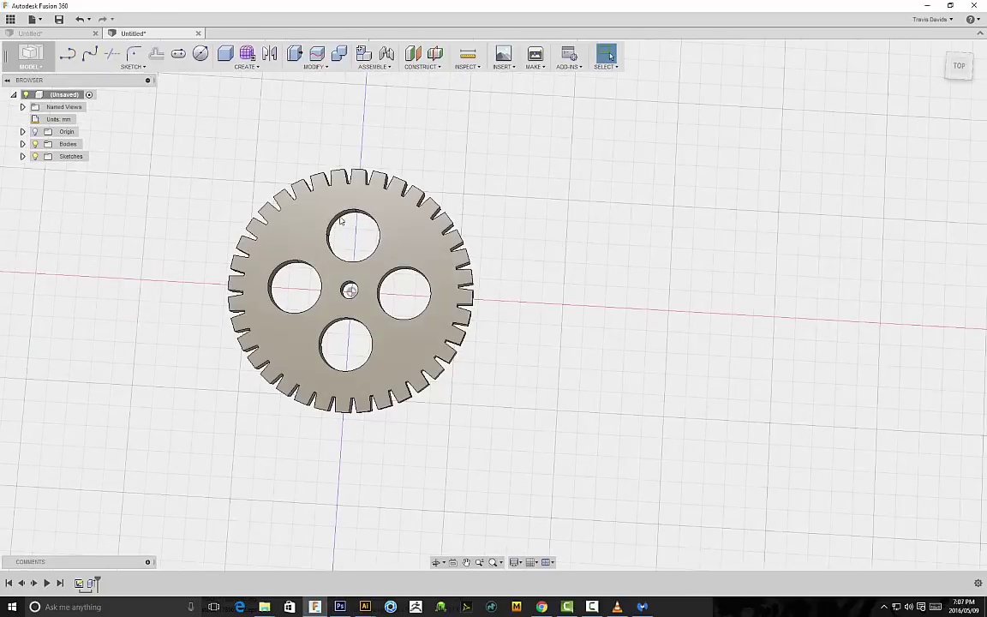
pyautogui.keyDown('shift'); pyautogui.moveTo(419, 306); pyautogui.dragTo(379, 386, button='middle'); pyautogui.keyUp('shift')
pyautogui.scroll(3, 378, 386)
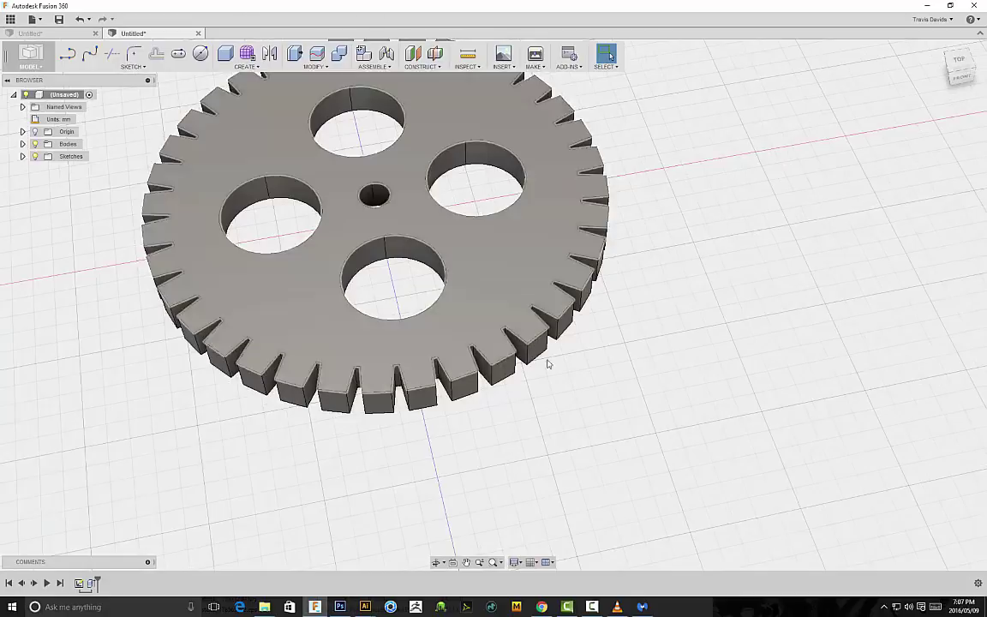
pyautogui.keyDown('shift'); pyautogui.moveTo(465, 383); pyautogui.dragTo(527, 448, button='middle'); pyautogui.keyUp('shift')
pyautogui.scroll(-3, 667, 377)
pyautogui.keyDown('shift'); pyautogui.moveTo(667, 376); pyautogui.dragTo(695, 293, button='middle'); pyautogui.keyUp('shift')
pyautogui.scroll(3, 489, 305)
pyautogui.scroll(1, 489, 304)
pyautogui.moveTo(752, 383)
pyautogui.mouseDown(button='middle')
pyautogui.moveTo(730, 395)
pyautogui.moveTo(672, 377)
pyautogui.mouseUp(button='middle')
pyautogui.scroll(-1, 657, 385)
pyautogui.scroll(-4, 686, 360)
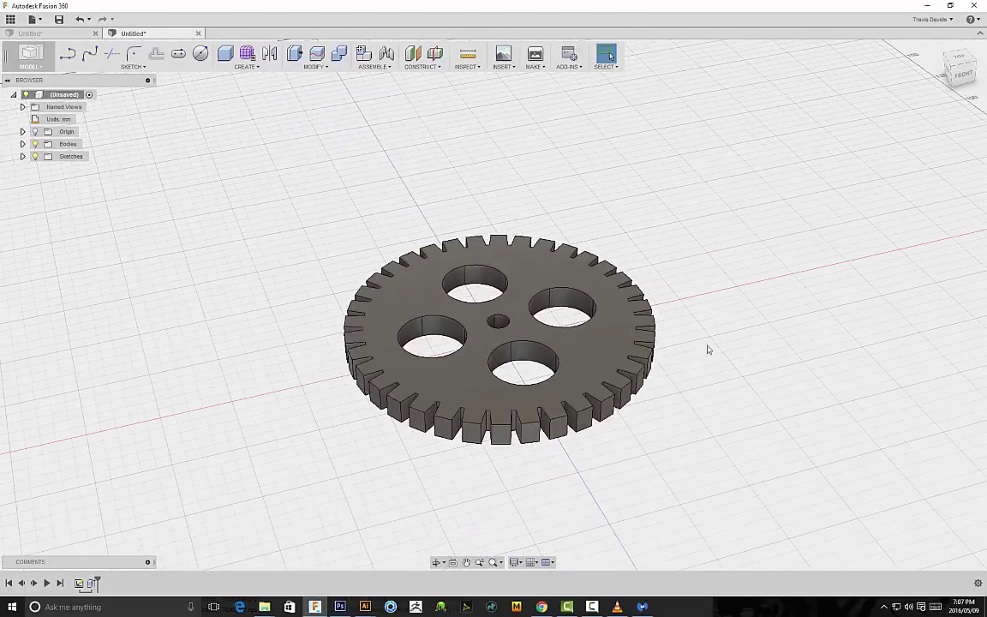
pyautogui.scroll(-2, 719, 272)
pyautogui.keyDown('shift'); pyautogui.moveTo(724, 275); pyautogui.dragTo(555, 297, button='middle'); pyautogui.keyUp('shift')
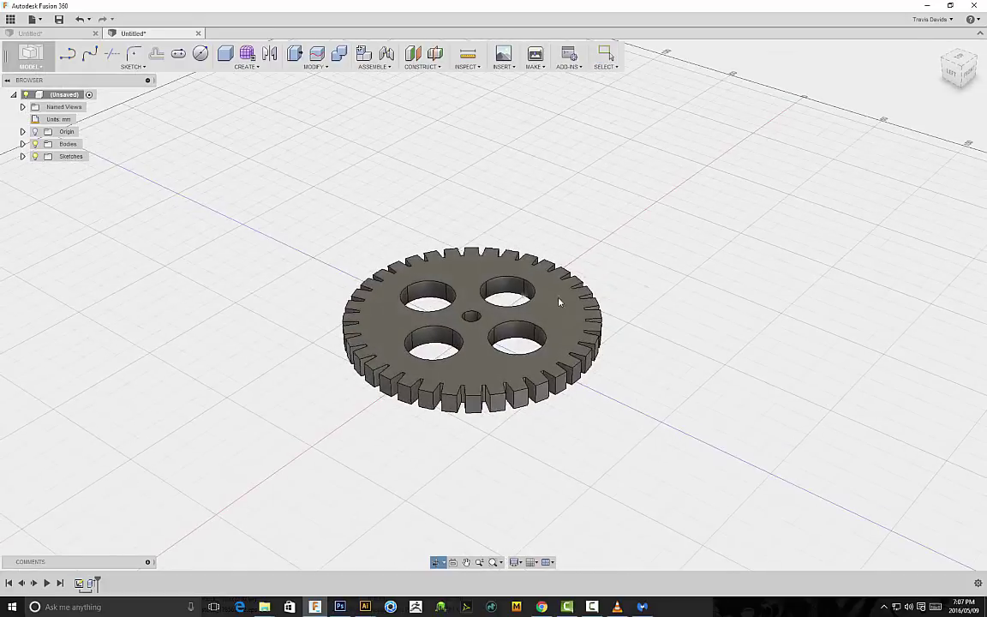
pyautogui.keyDown('shift'); pyautogui.moveTo(663, 326); pyautogui.dragTo(508, 345, button='middle'); pyautogui.keyUp('shift')
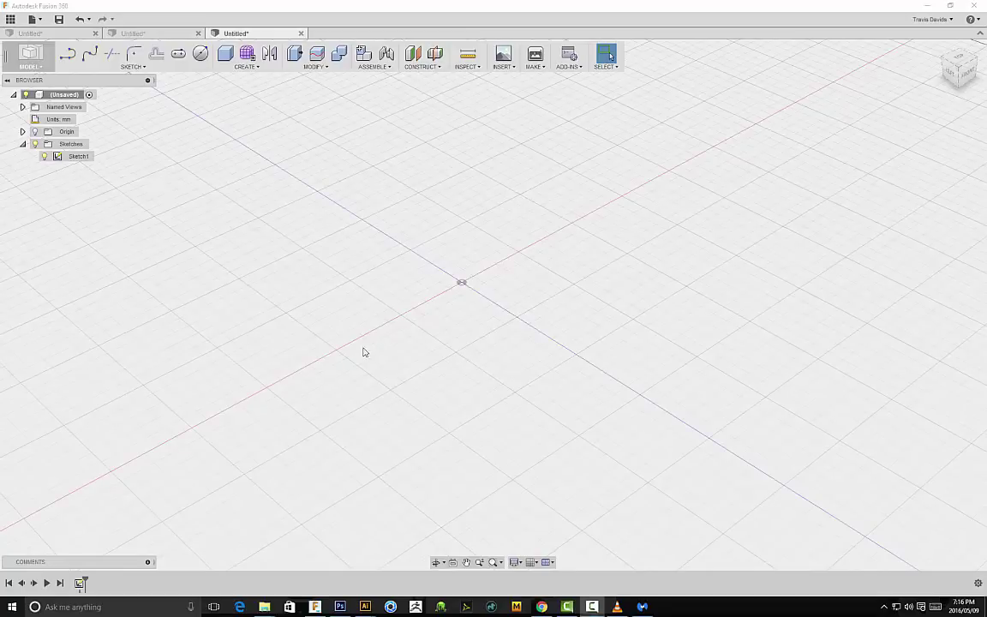
# Step: Switch to the ornament-2.ai key artwork in Illustrator and move the blade of the top-row rightmost key up against its round head
pyautogui.moveTo(365, 607)
pyautogui.click(309, 562)
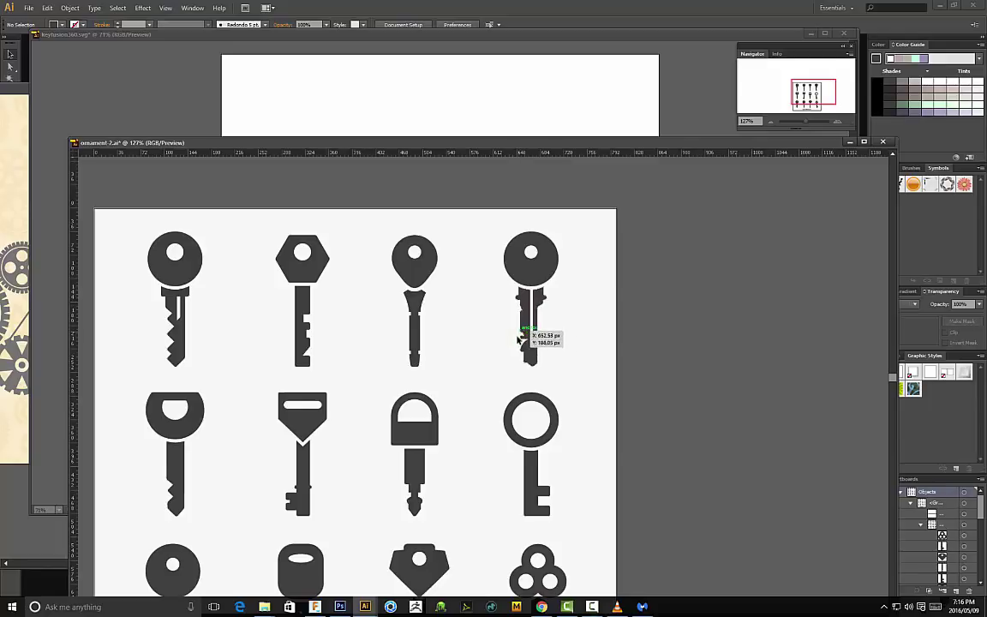
pyautogui.moveTo(529, 342); pyautogui.dragTo(524, 366)
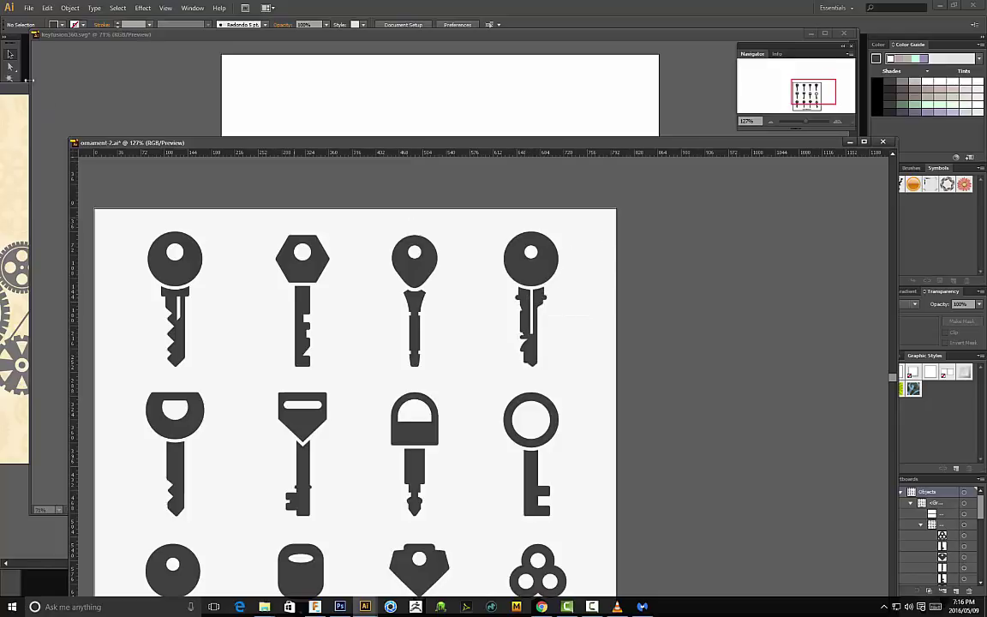
pyautogui.click(531, 358)
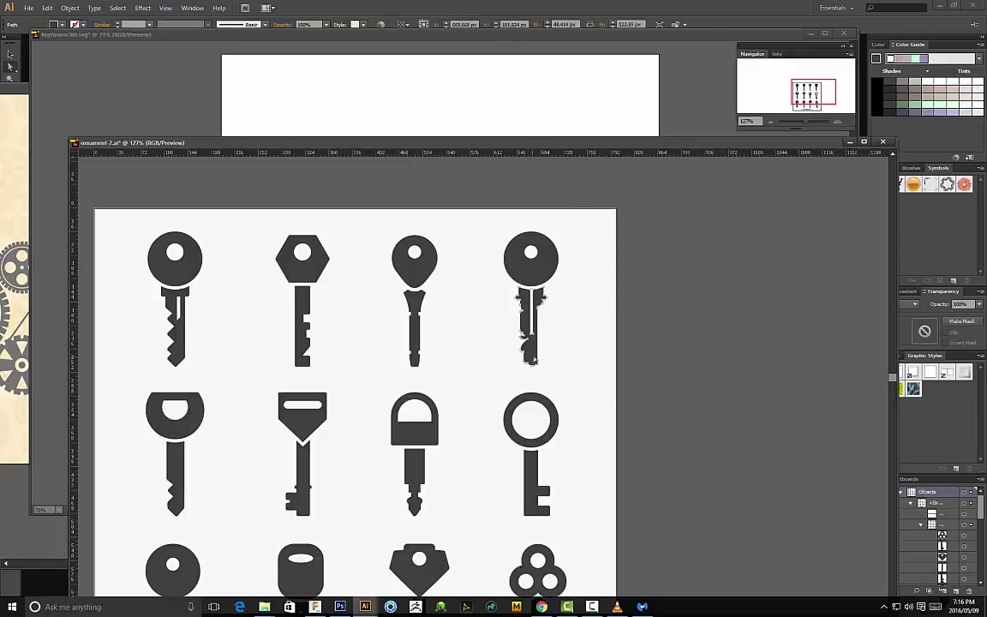
pyautogui.moveTo(532, 358); pyautogui.dragTo(528, 347)
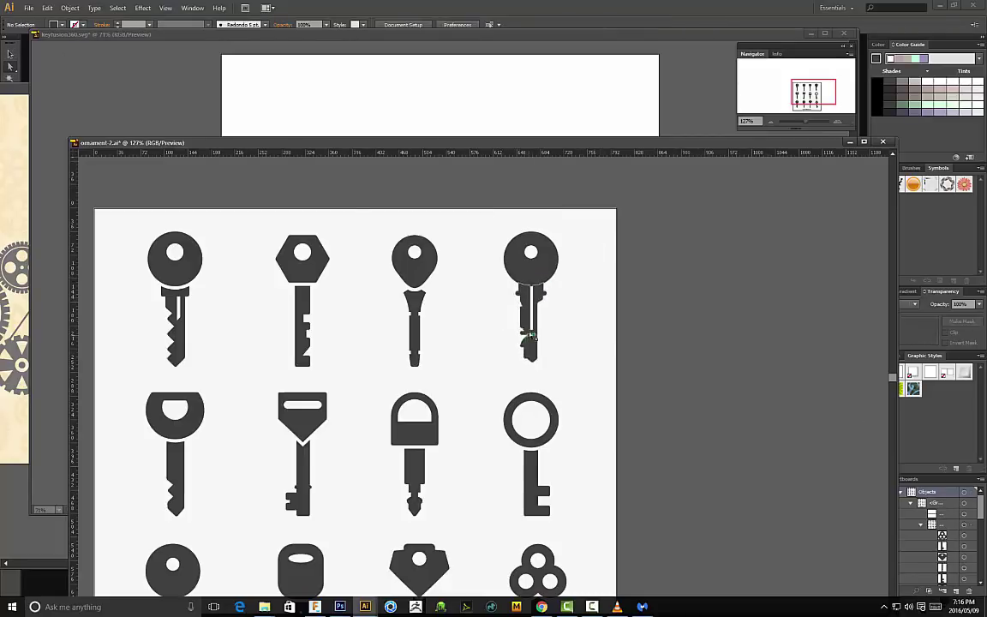
# Step: Copy the complete top-row rightmost key into the keyfusion360.svg document, enlarge it to most of the artboard's height and centre it
pyautogui.keyDown('shift'); pyautogui.click(526, 268); pyautogui.keyUp('shift')
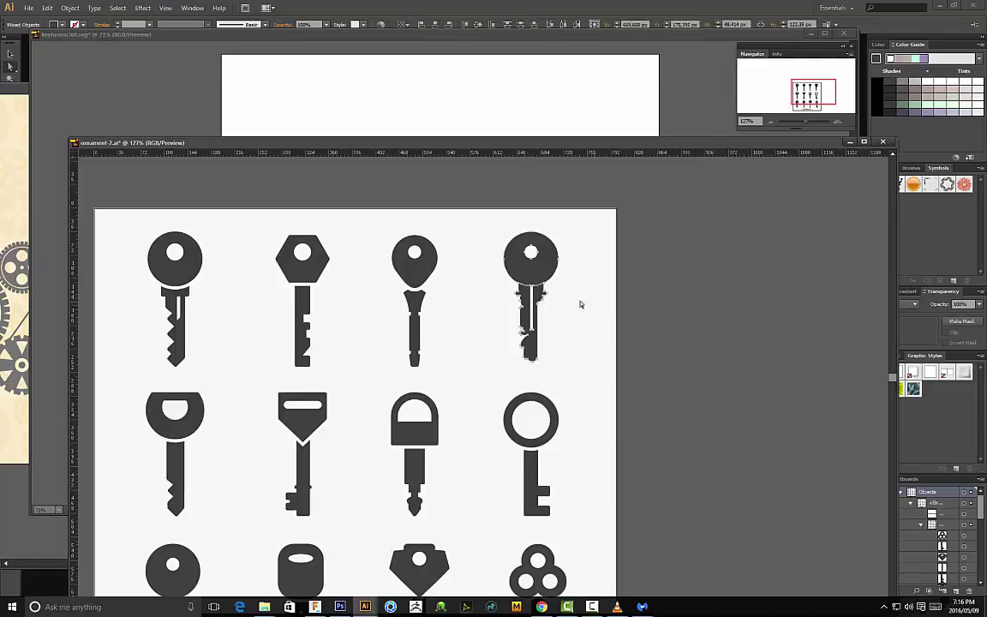
pyautogui.moveTo(526, 272); pyautogui.dragTo(420, 114)
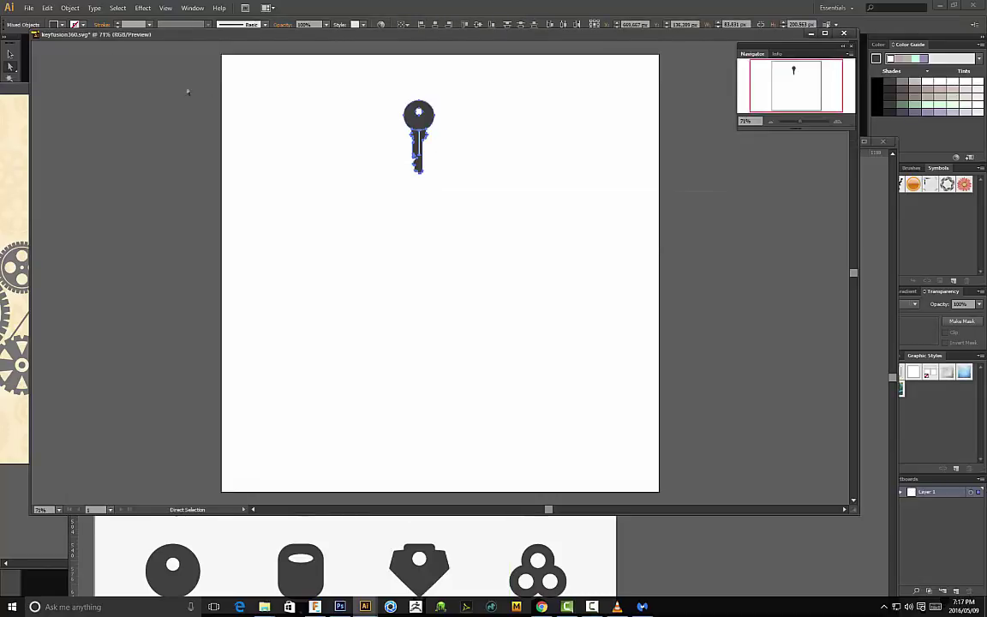
pyautogui.click(10, 54)
pyautogui.keyDown('shift'); pyautogui.moveTo(436, 175); pyautogui.dragTo(641, 386); pyautogui.keyUp('shift')
pyautogui.moveTo(470, 344); pyautogui.dragTo(476, 364)
# Step: Save the key artwork over the existing keyfusion360.svg in the Fusion 360 - Using SVG Files folder and switch to Fusion 360
pyautogui.click(28, 8)
pyautogui.click(60, 115)
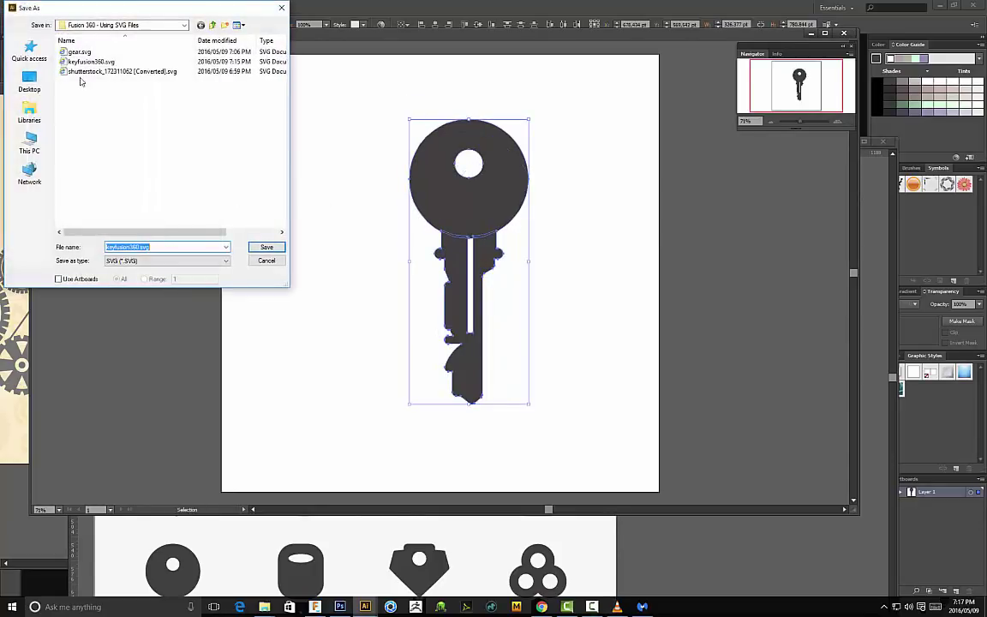
pyautogui.click(93, 62)
pyautogui.click(267, 247)
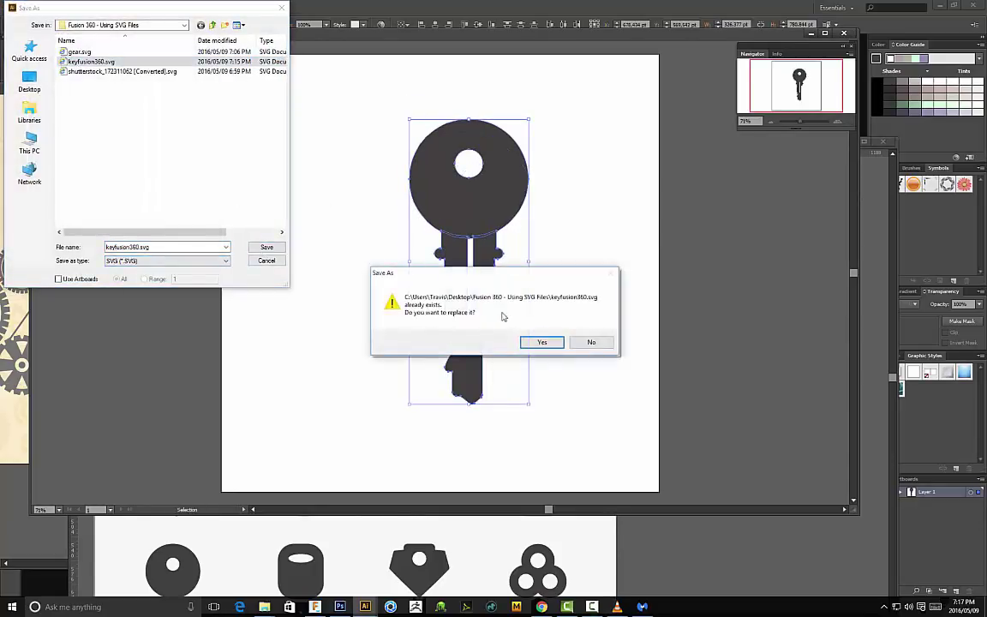
pyautogui.click(551, 347)
pyautogui.click(447, 335)
pyautogui.click(316, 607)
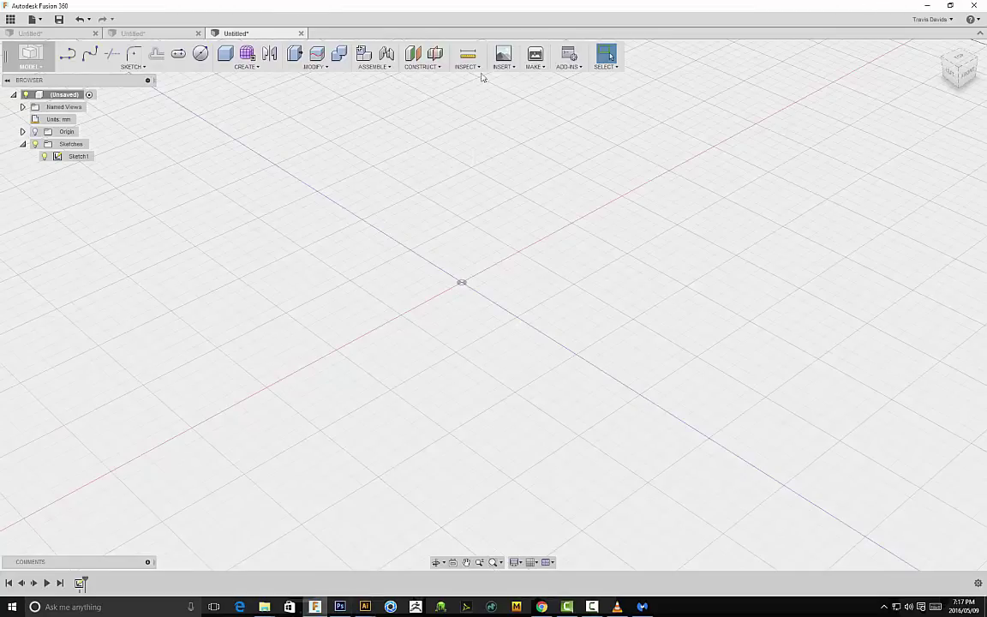
pyautogui.click(503, 62)
pyautogui.click(514, 101)
pyautogui.click(497, 286)
pyautogui.click(969, 184)
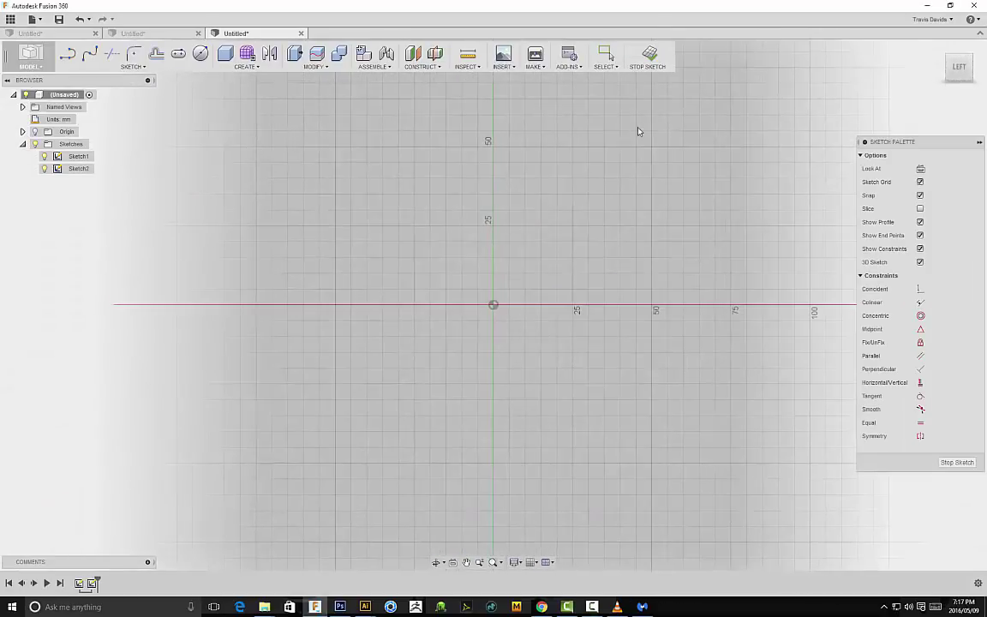
pyautogui.hotkey('ctrl', 'z')
# Step: Insert the key SVG on the horizontal ground plane at a plane scale of 0.5, with the key's hole placed on the origin
pyautogui.click(503, 66)
pyautogui.click(518, 102)
pyautogui.click(495, 286)
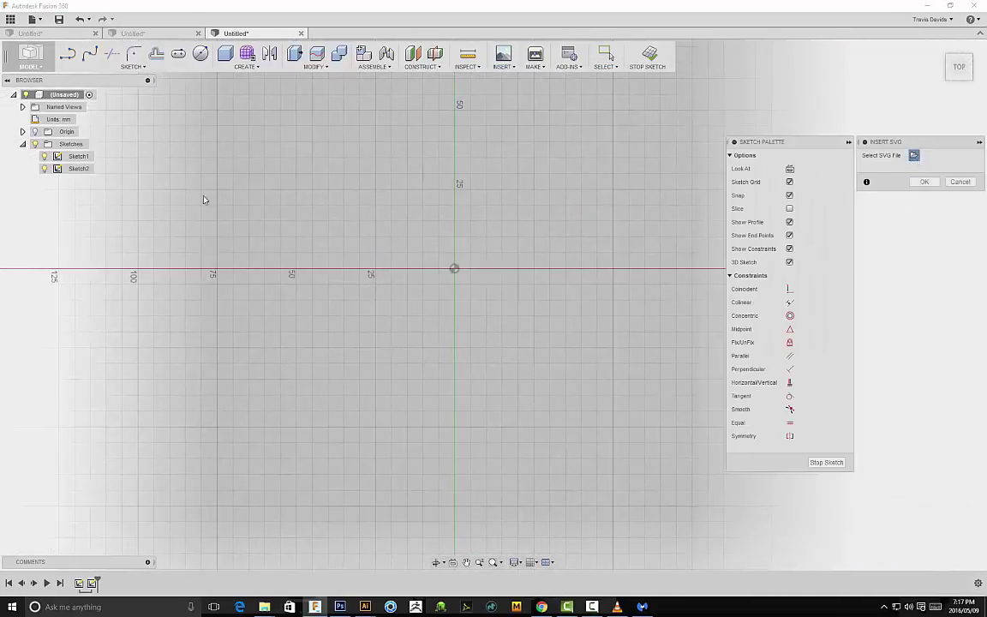
pyautogui.click(144, 96)
pyautogui.click(399, 302)
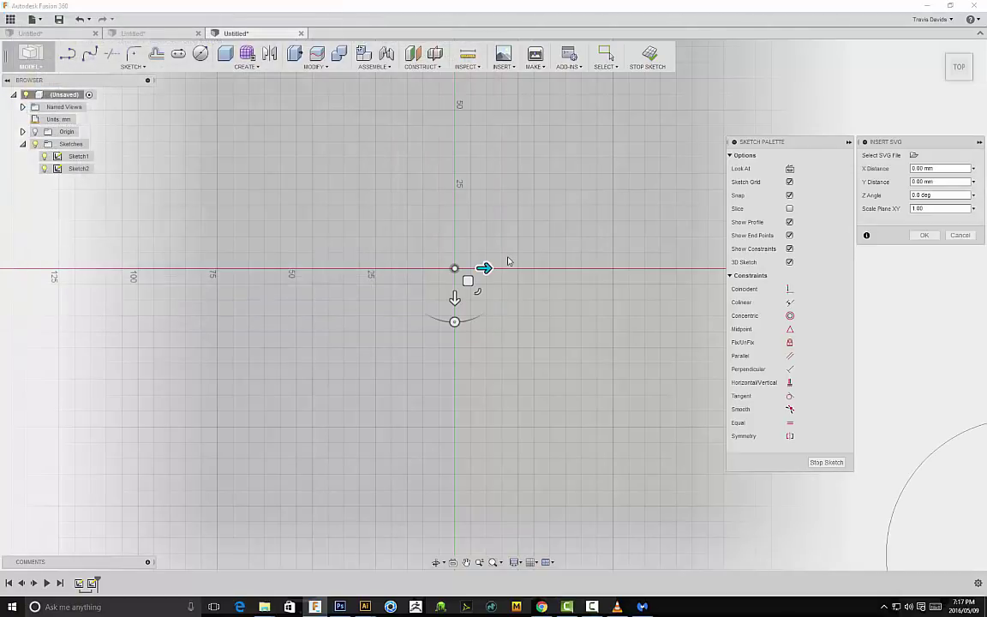
pyautogui.scroll(2, 506, 310)
pyautogui.scroll(-6, 663, 390)
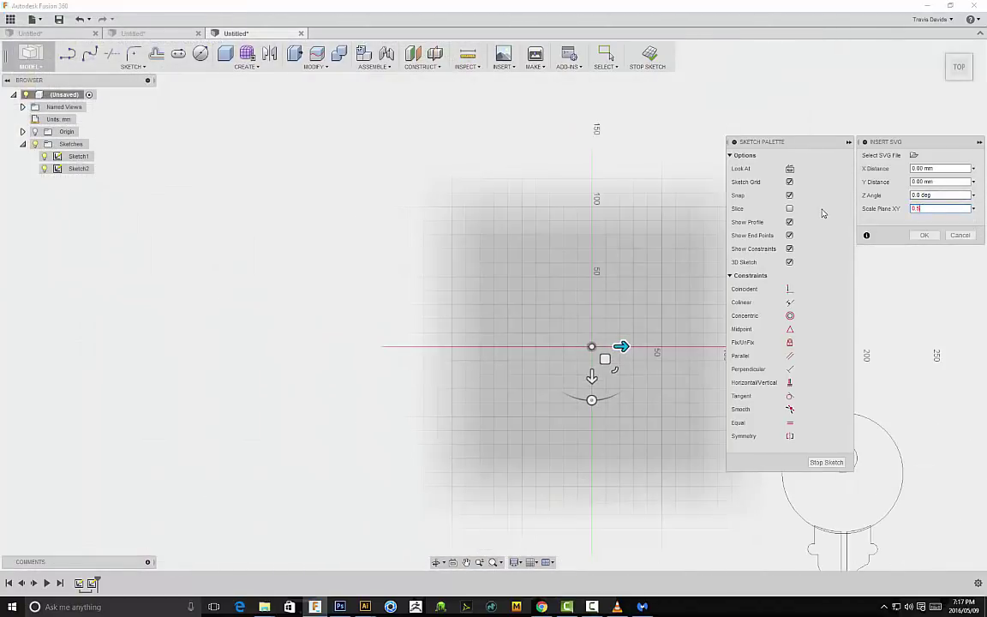
pyautogui.moveTo(620, 346); pyautogui.dragTo(479, 302)
pyautogui.click(923, 235)
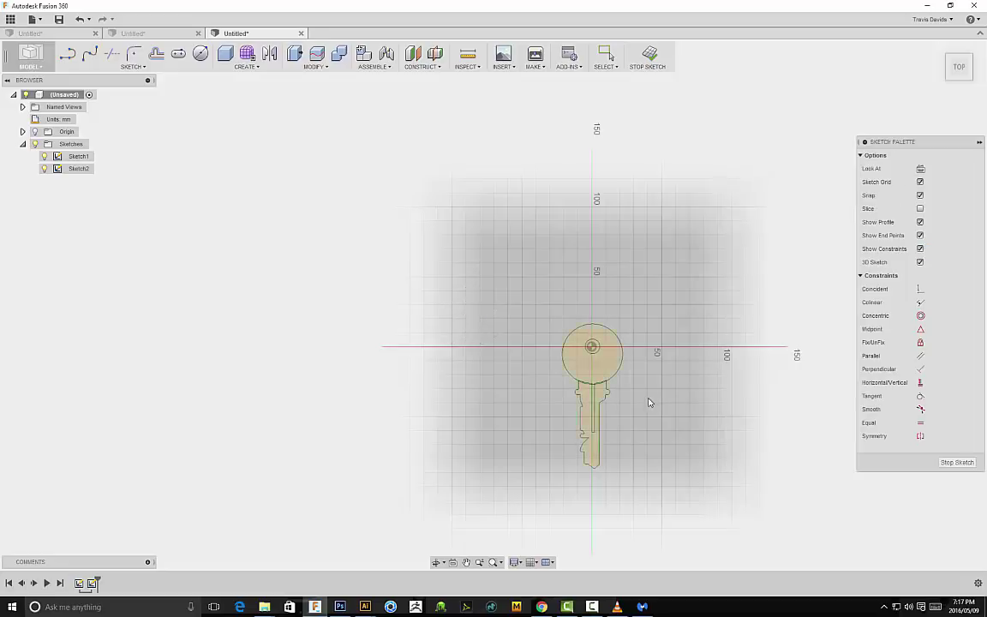
# Step: Extrude the key's head, blade and two overlap strips 2 mm as a new body, leaving the round hole and slot open
pyautogui.scroll(10, 647, 401)
pyautogui.click(561, 299)
pyautogui.scroll(3, 522, 285)
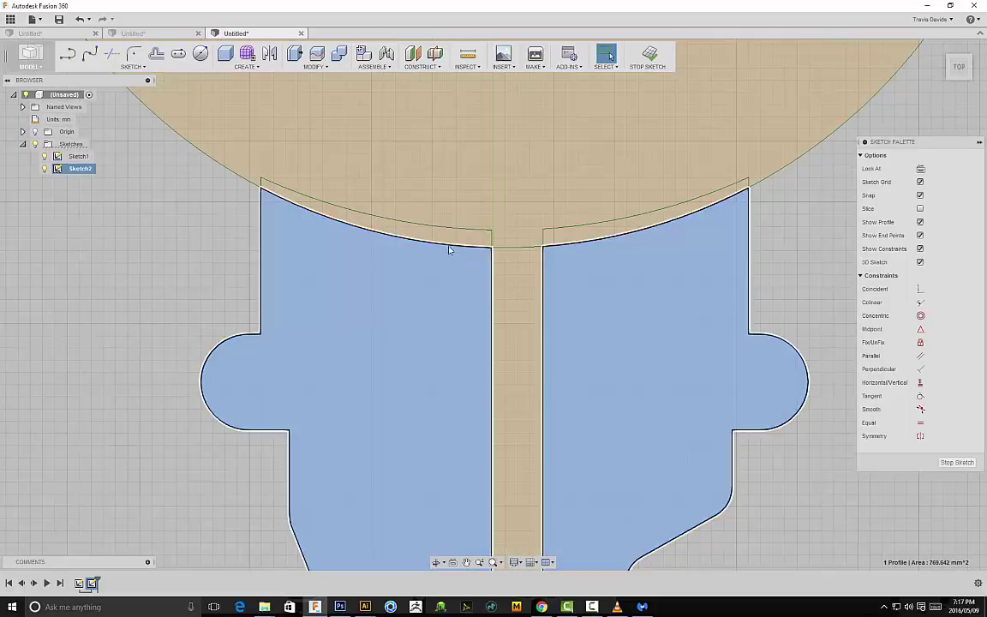
pyautogui.keyDown('ctrl'); pyautogui.click(668, 214); pyautogui.keyUp('ctrl')
pyautogui.scroll(1, 765, 183)
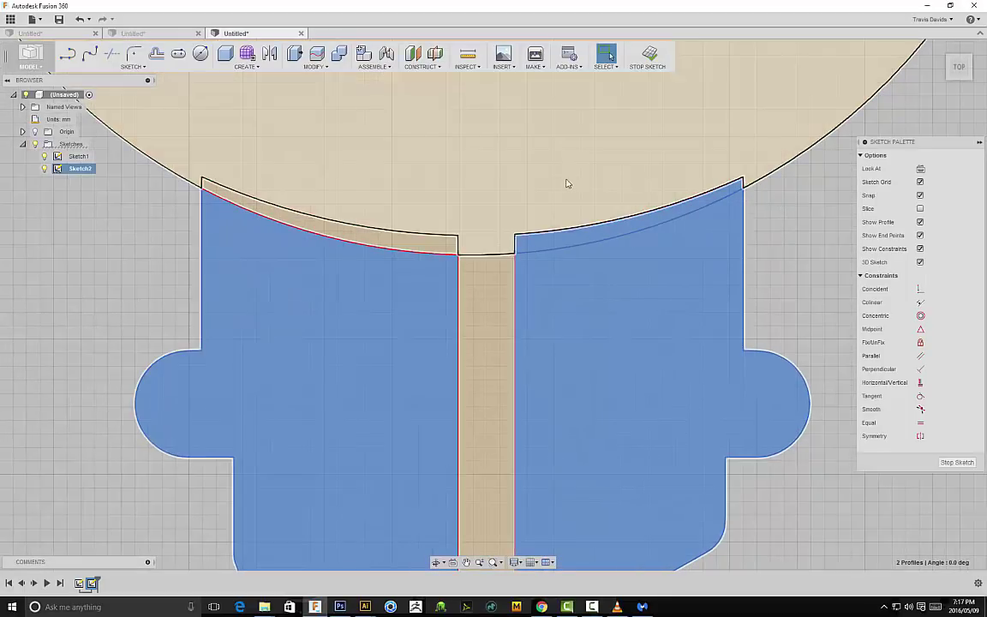
pyautogui.keyDown('shift'); pyautogui.click(526, 169); pyautogui.keyUp('shift')
pyautogui.scroll(-5, 600, 336)
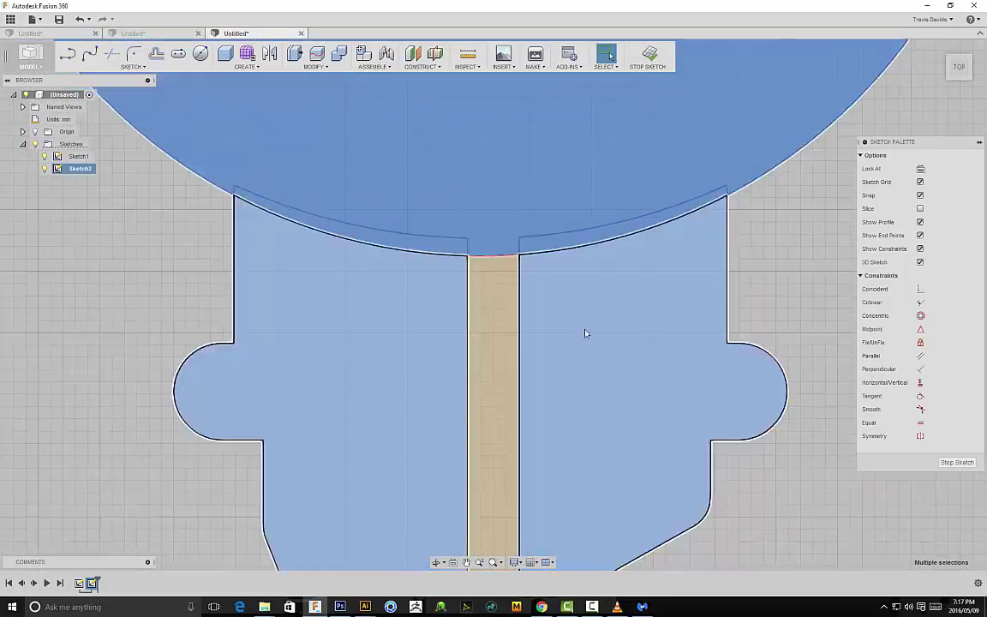
pyautogui.scroll(-3, 729, 348)
pyautogui.keyDown('shift'); pyautogui.moveTo(729, 347); pyautogui.dragTo(615, 374, button='middle'); pyautogui.keyUp('shift')
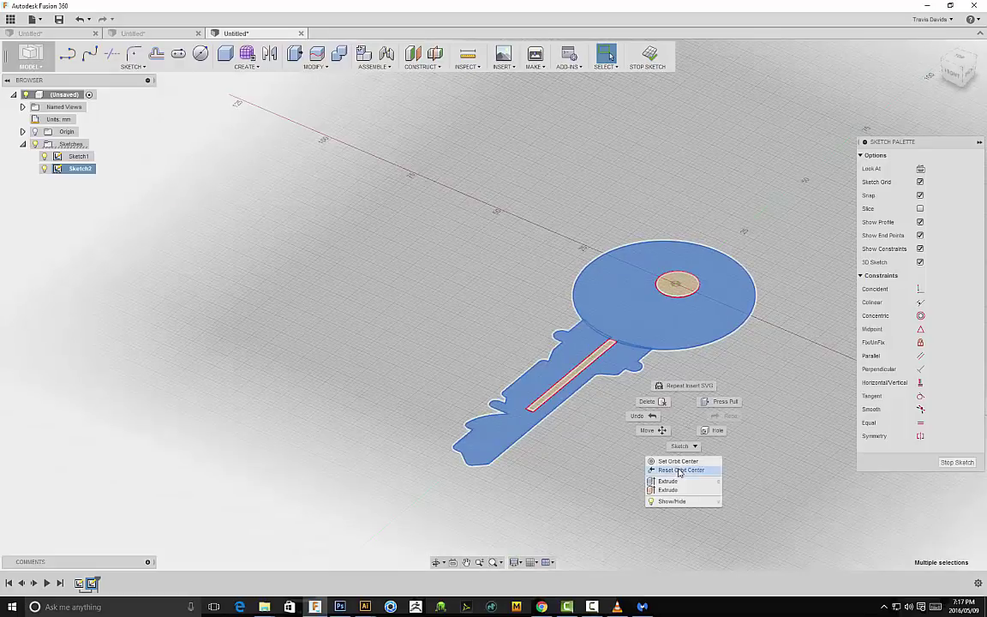
pyautogui.press('e')
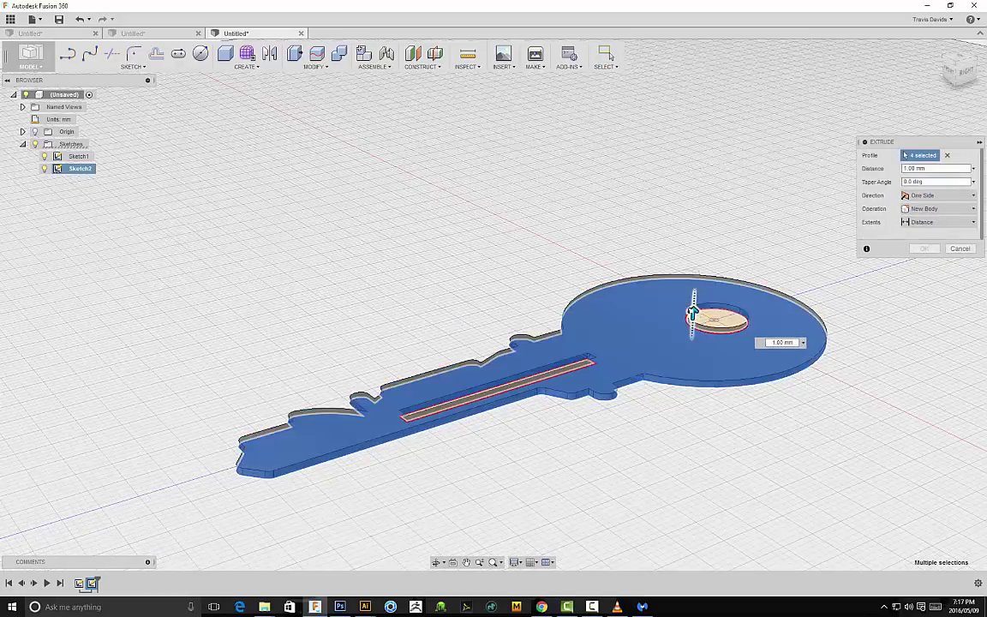
pyautogui.click(925, 249)
# Step: Fillet the two vertical edges where the key's round head meets the blade with a 2.25 mm radius
pyautogui.keyDown('shift'); pyautogui.moveTo(464, 306); pyautogui.dragTo(408, 368, button='middle'); pyautogui.keyUp('shift')
pyautogui.scroll(3, 536, 380)
pyautogui.scroll(5, 408, 368)
pyautogui.keyDown('shift'); pyautogui.moveTo(445, 421); pyautogui.dragTo(490, 377, button='middle'); pyautogui.keyUp('shift')
pyautogui.scroll(2, 491, 377)
pyautogui.scroll(3, 491, 377)
pyautogui.click(532, 347)
pyautogui.rightClick(572, 430)
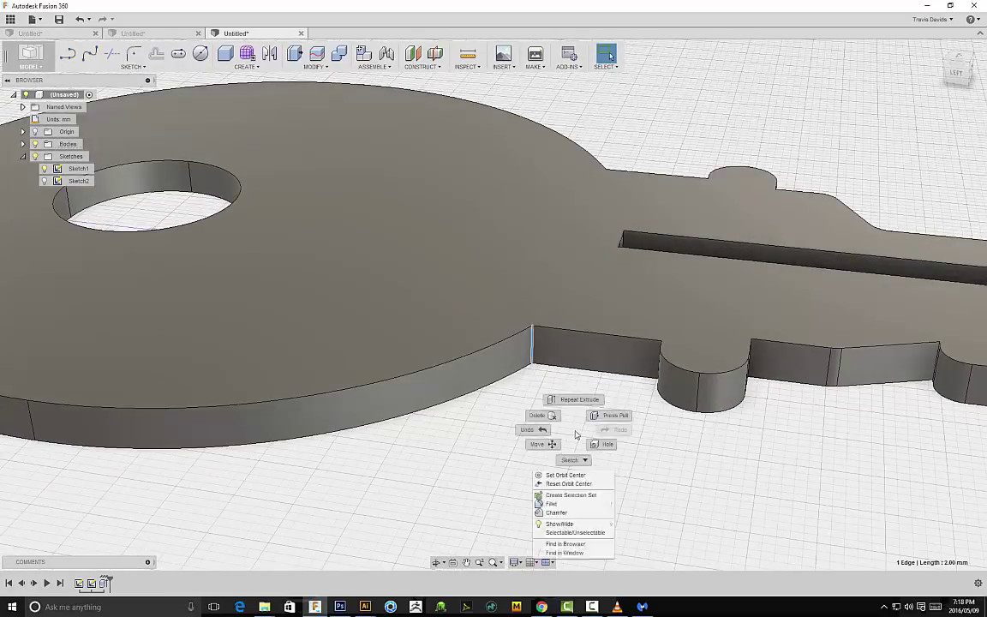
pyautogui.click(569, 508)
pyautogui.moveTo(533, 344); pyautogui.dragTo(540, 353)
pyautogui.scroll(-4, 598, 472)
pyautogui.keyDown('shift'); pyautogui.moveTo(678, 467); pyautogui.dragTo(382, 400, button='middle'); pyautogui.keyUp('shift')
pyautogui.scroll(2, 382, 399)
pyautogui.click(359, 486)
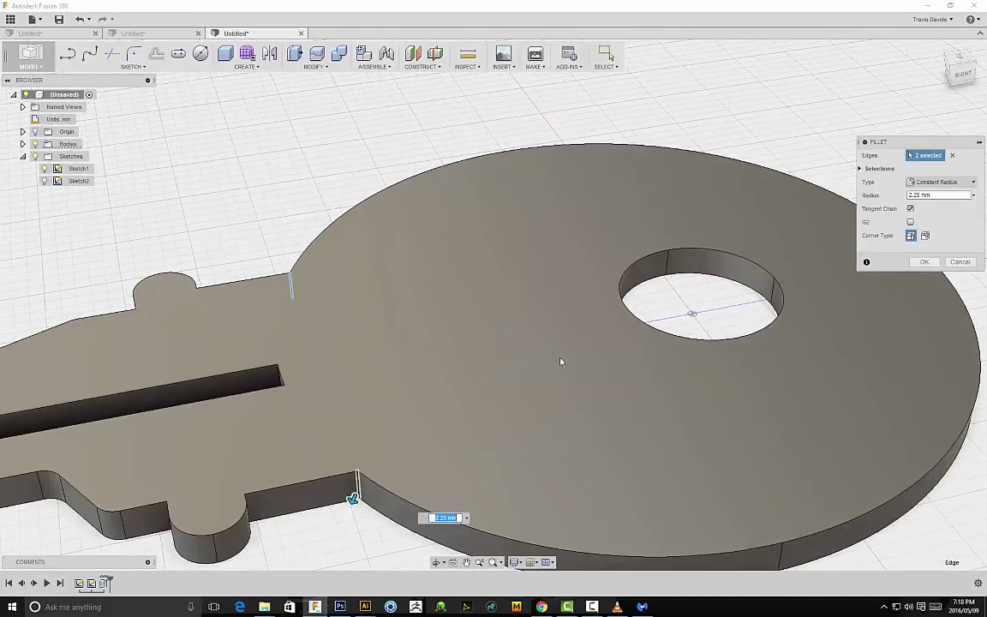
pyautogui.click(922, 263)
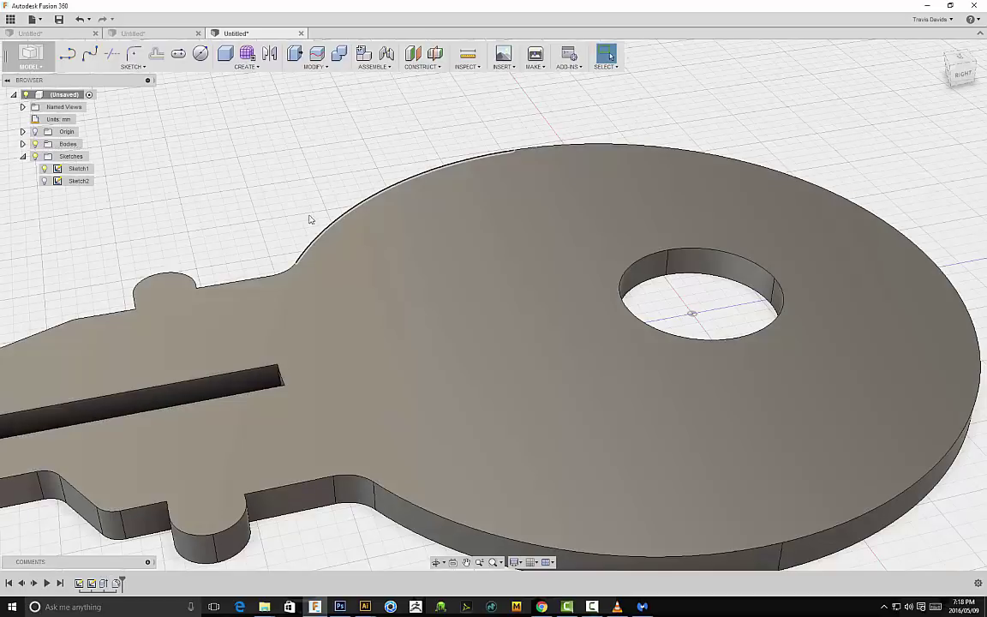
pyautogui.click(315, 234)
pyautogui.rightClick(307, 183)
pyautogui.click(285, 257)
pyautogui.write('1.5')
pyautogui.scroll(-5, 308, 264)
pyautogui.keyDown('shift'); pyautogui.moveTo(234, 189); pyautogui.dragTo(251, 187, button='middle'); pyautogui.keyUp('shift')
pyautogui.click(954, 262)
# Step: Examine the filleted key body from several angles, including its head, slot and blade cuts
pyautogui.keyDown('shift'); pyautogui.moveTo(430, 272); pyautogui.dragTo(587, 329, button='middle'); pyautogui.keyUp('shift')
pyautogui.click(588, 329)
pyautogui.keyDown('shift'); pyautogui.moveTo(600, 441); pyautogui.dragTo(619, 343, button='middle'); pyautogui.keyUp('shift')
pyautogui.click(705, 342)
pyautogui.keyDown('shift'); pyautogui.moveTo(705, 342); pyautogui.dragTo(536, 335, button='middle'); pyautogui.keyUp('shift')
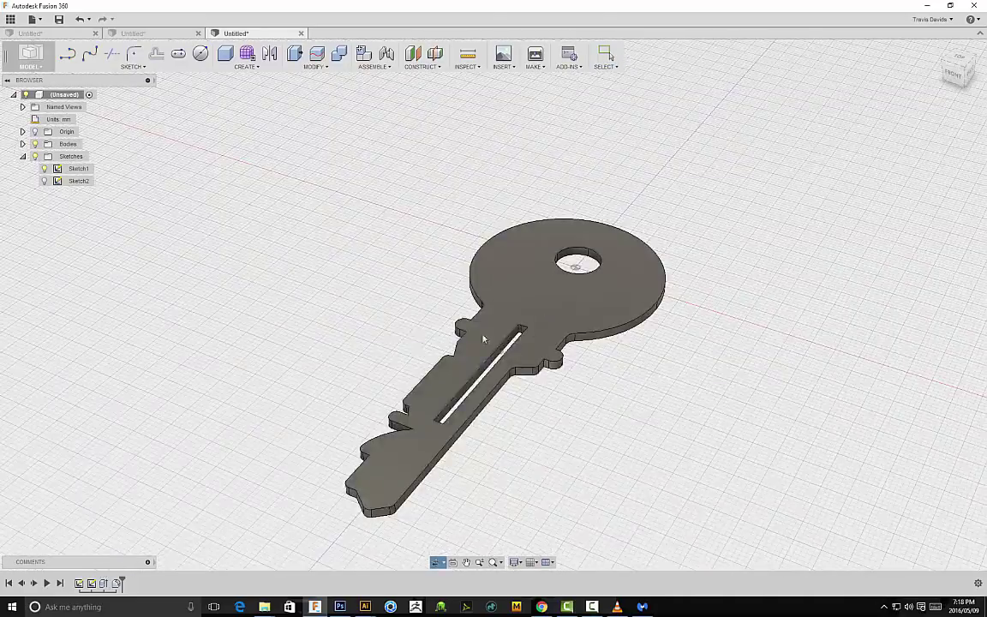
pyautogui.moveTo(551, 409); pyautogui.dragTo(381, 351, button='middle')
pyautogui.moveTo(412, 368); pyautogui.dragTo(601, 420, button='middle')
pyautogui.moveTo(601, 420); pyautogui.dragTo(542, 279)
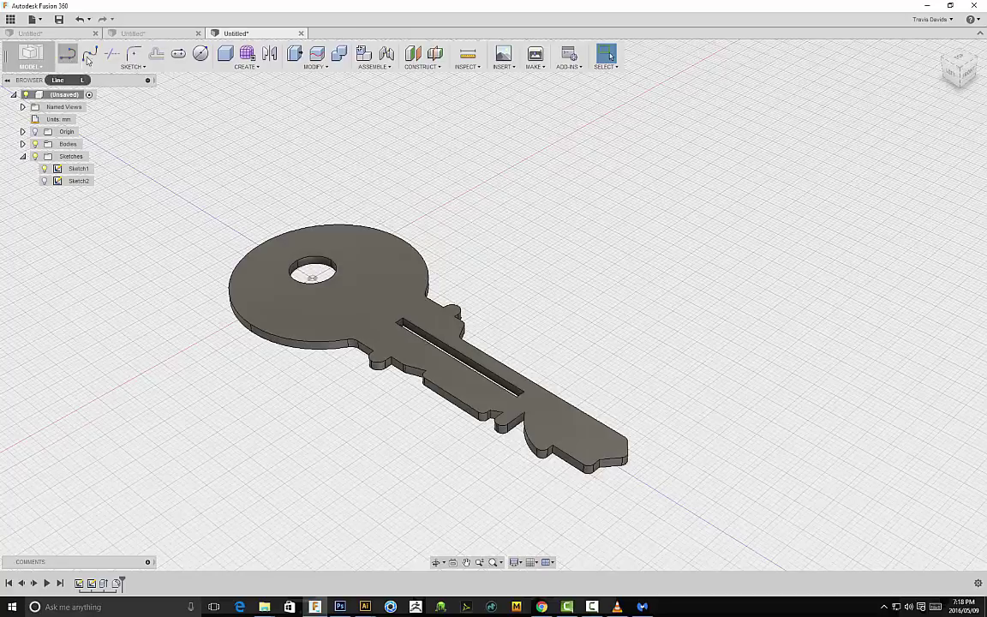
pyautogui.click(144, 65)
pyautogui.click(502, 194)
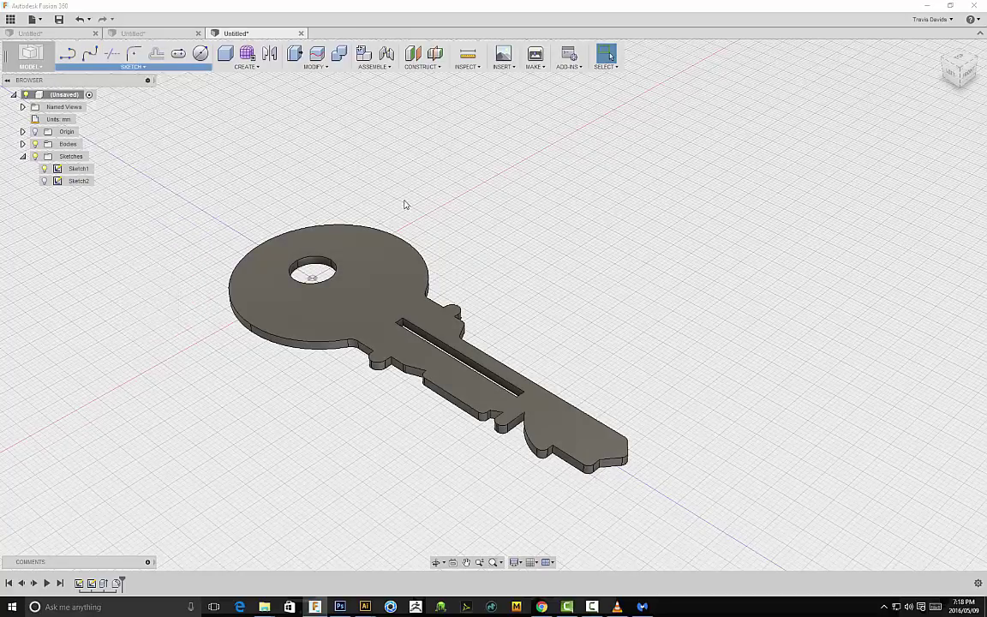
pyautogui.moveTo(502, 194); pyautogui.dragTo(575, 181, button='middle')
pyautogui.moveTo(579, 272)
pyautogui.keyDown('shift'); pyautogui.mouseDown(button='middle')
pyautogui.moveTo(416, 223)
pyautogui.moveTo(311, 213)
pyautogui.moveTo(584, 281)
pyautogui.mouseUp(button='middle'); pyautogui.keyUp('shift')
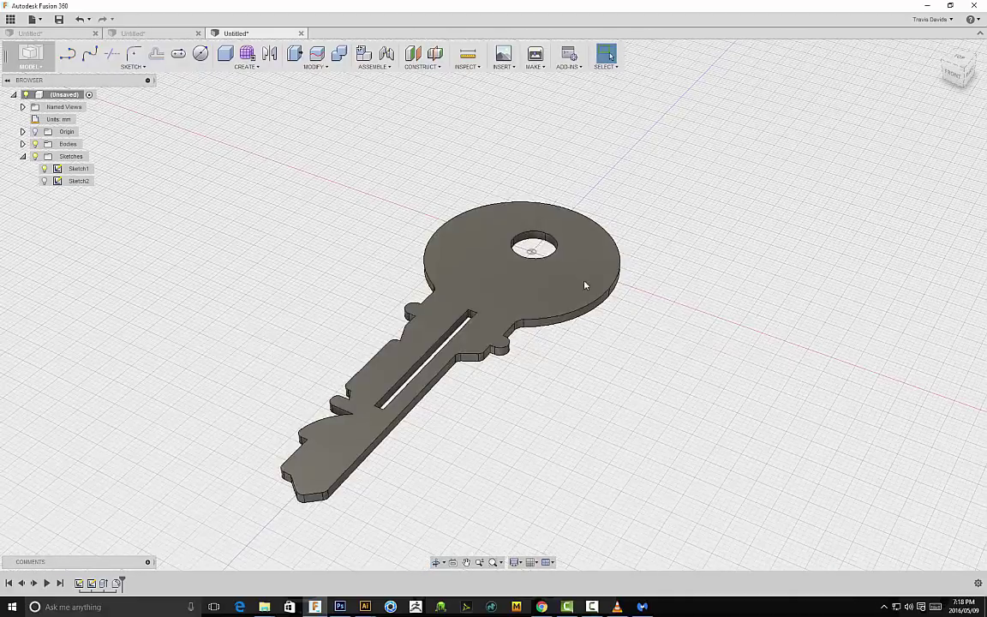
pyautogui.keyDown('shift'); pyautogui.moveTo(434, 401); pyautogui.dragTo(634, 463, button='middle'); pyautogui.keyUp('shift')
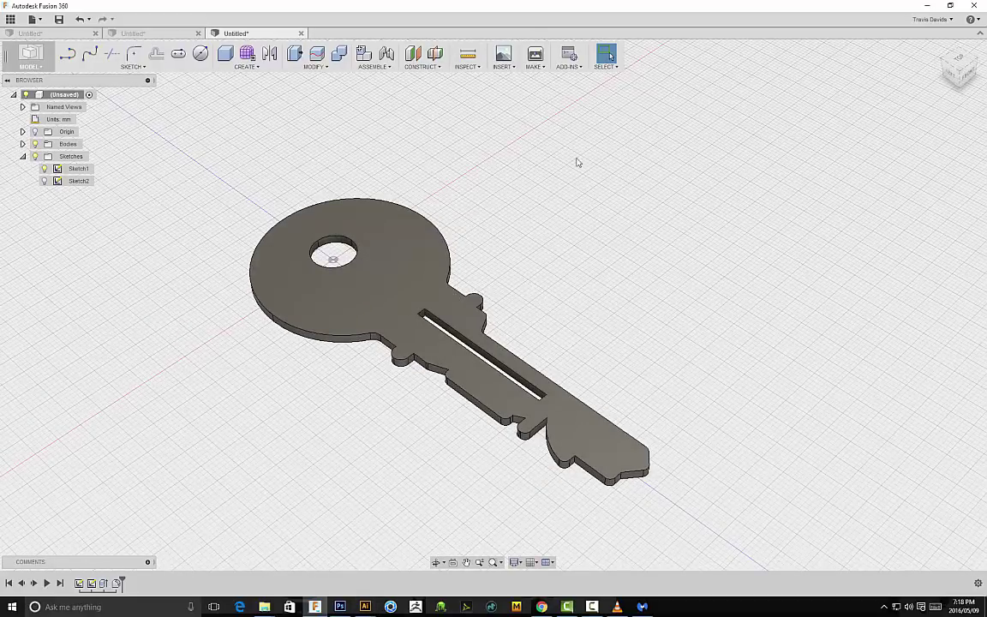
pyautogui.keyDown('shift'); pyautogui.moveTo(573, 228); pyautogui.dragTo(629, 277, button='middle'); pyautogui.keyUp('shift')
pyautogui.scroll(-2, 629, 277)
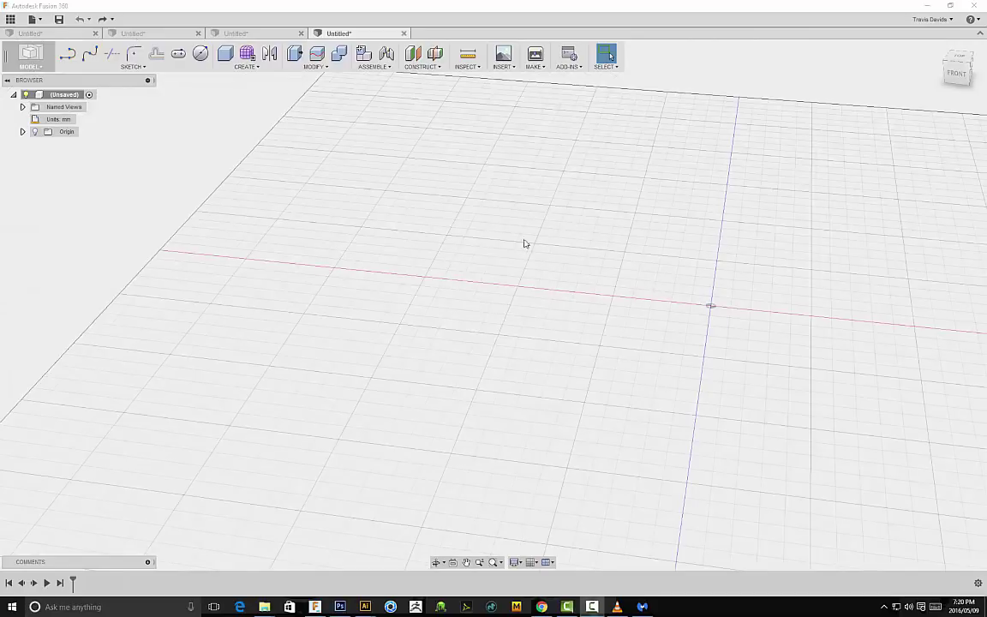
pyautogui.keyDown('shift'); pyautogui.moveTo(477, 262); pyautogui.dragTo(491, 172, button='middle'); pyautogui.keyUp('shift')
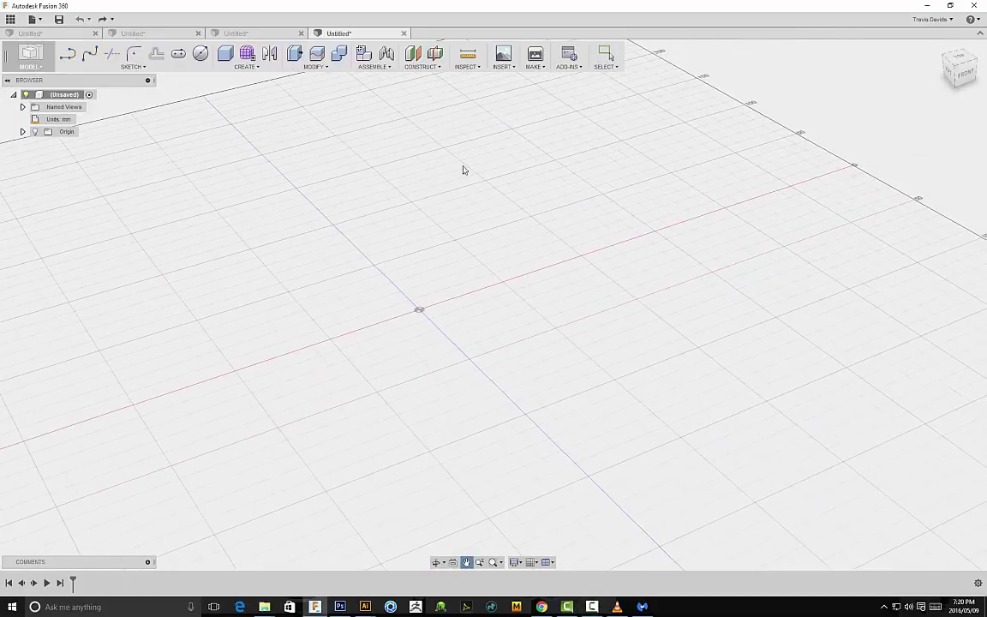
pyautogui.click(503, 66)
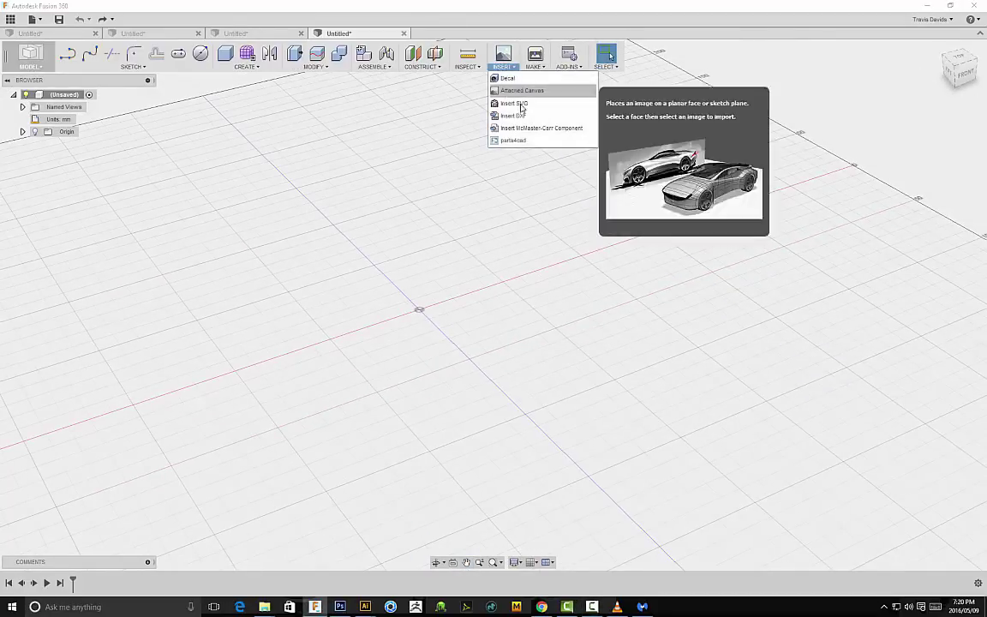
pyautogui.keyDown('shift'); pyautogui.moveTo(478, 340); pyautogui.dragTo(506, 325, button='middle'); pyautogui.keyUp('shift')
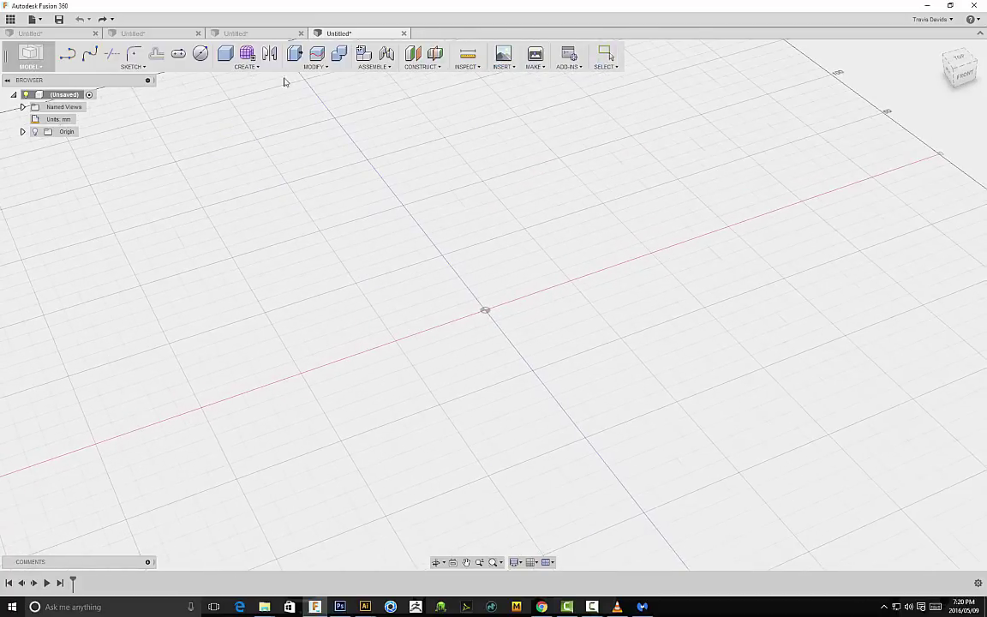
pyautogui.click(236, 66)
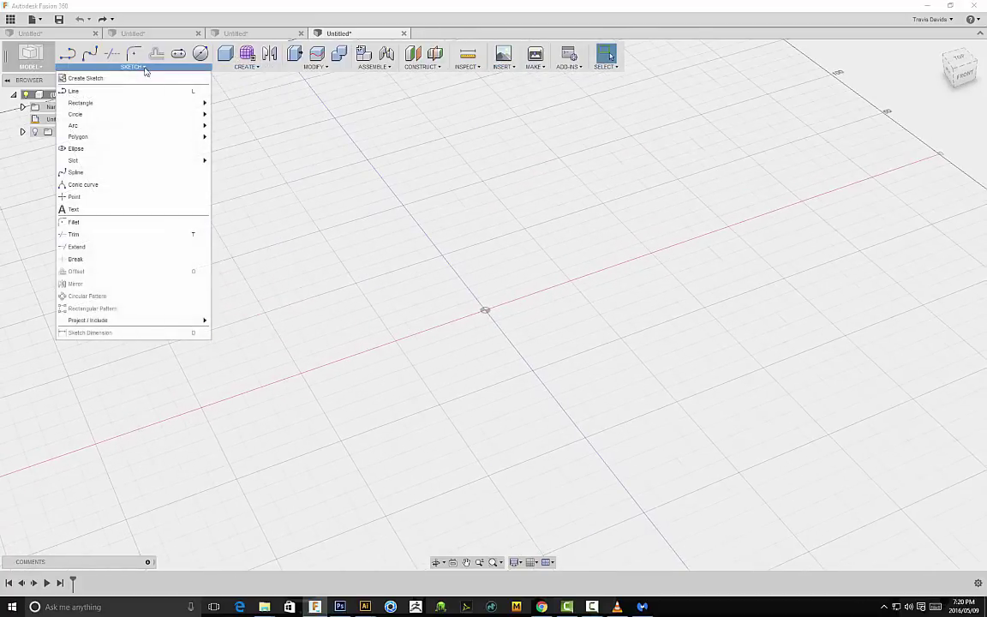
# Step: Sketch a circle about 100 mm in diameter on the ground plane of the new design, centred on the origin
pyautogui.click(198, 54)
pyautogui.click(489, 310)
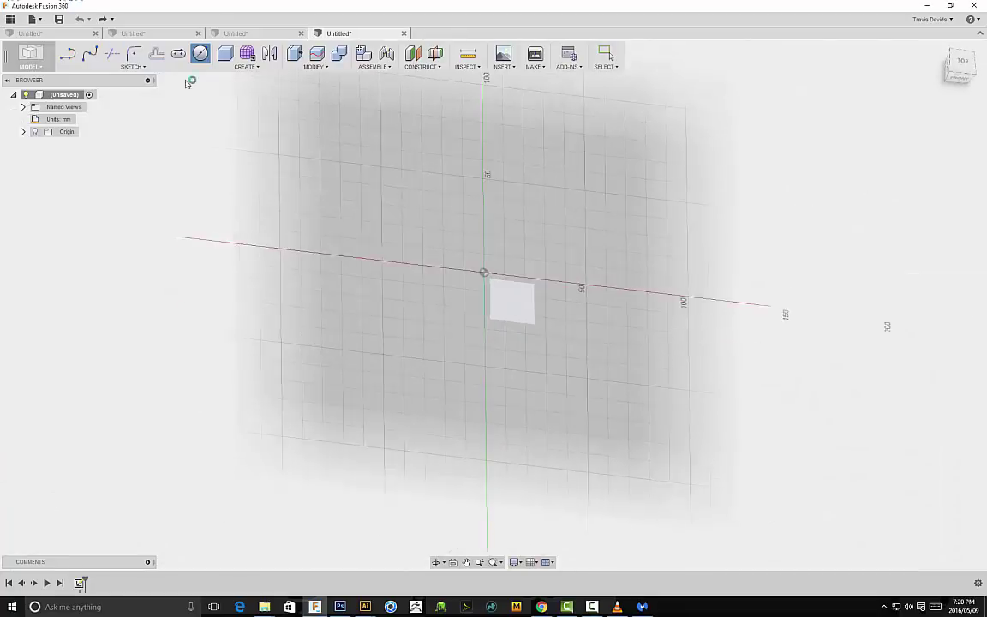
pyautogui.click(458, 262)
pyautogui.click(564, 261)
pyautogui.rightClick(593, 195)
pyautogui.click(642, 197)
# Step: Extrude the circle 20 mm upward as a new body
pyautogui.click(488, 309)
pyautogui.keyDown('shift'); pyautogui.moveTo(524, 390); pyautogui.dragTo(629, 316, button='middle'); pyautogui.keyUp('shift')
pyautogui.rightClick(629, 316)
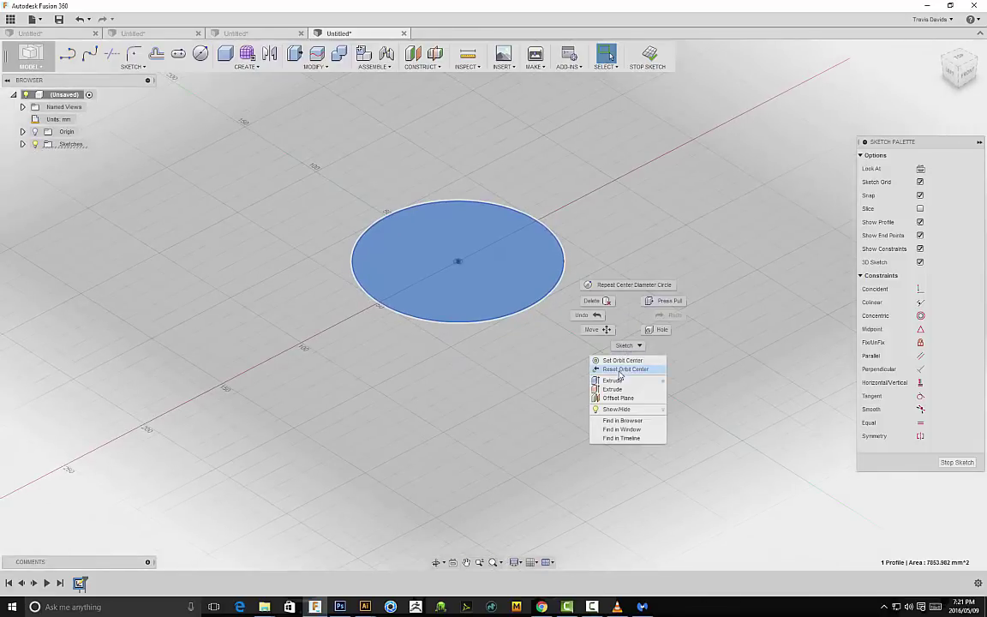
pyautogui.click(616, 380)
pyautogui.moveTo(445, 390); pyautogui.dragTo(442, 339)
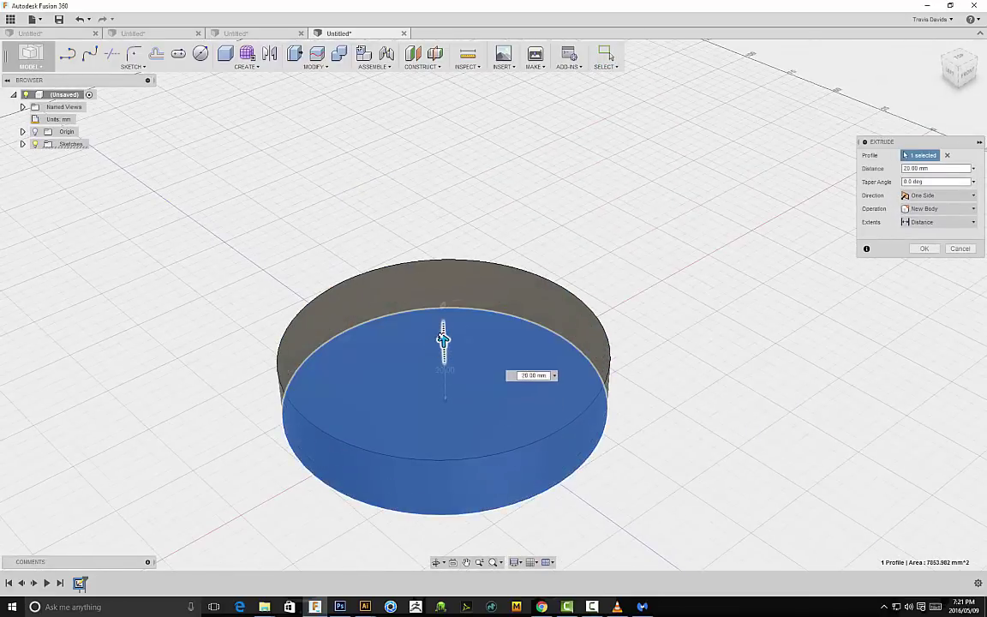
pyautogui.click(925, 249)
# Step: Round the upper and lower circular edges of the disc with a constant-radius fillet
pyautogui.click(581, 419)
pyautogui.keyDown('shift'); pyautogui.moveTo(643, 382); pyautogui.dragTo(640, 334, button='middle'); pyautogui.keyUp('shift')
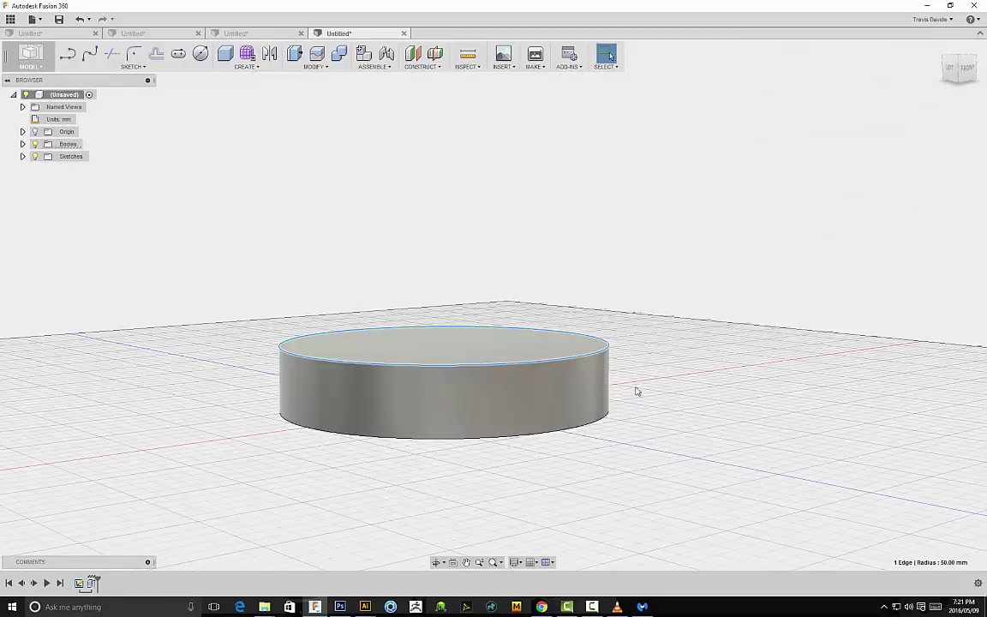
pyautogui.keyDown('shift'); pyautogui.click(575, 430); pyautogui.keyUp('shift')
pyautogui.rightClick(658, 368)
pyautogui.click(638, 442)
pyautogui.scroll(2, 621, 423)
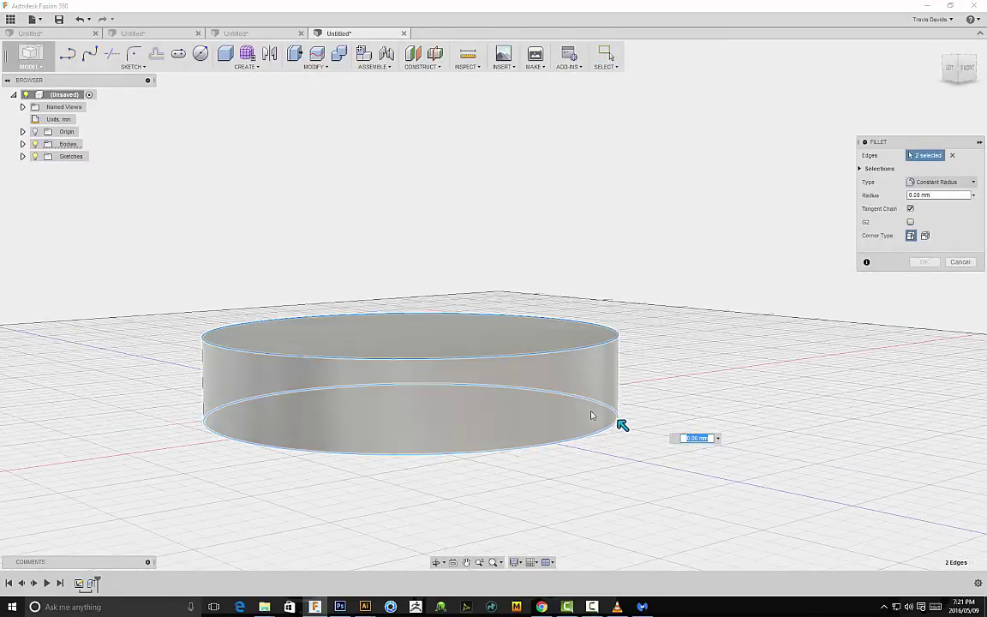
pyautogui.click(925, 262)
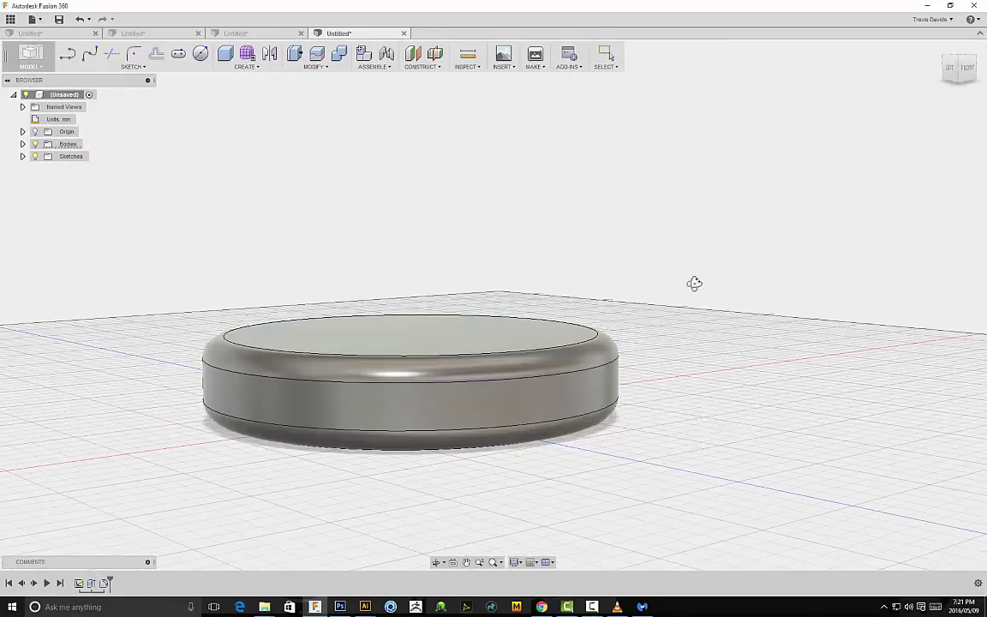
pyautogui.keyDown('shift'); pyautogui.moveTo(695, 281); pyautogui.dragTo(693, 415, button='middle'); pyautogui.keyUp('shift')
pyautogui.scroll(-3, 703, 407)
pyautogui.moveTo(525, 389); pyautogui.dragTo(534, 371, button='middle')
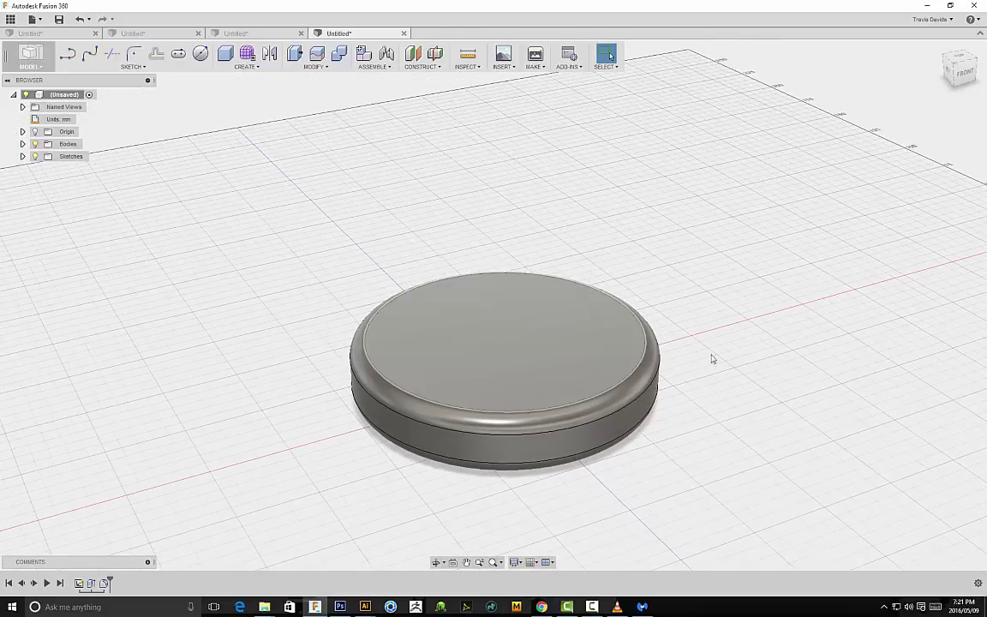
# Step: Examine the filleted disc's upper face, rounded edges and side from several angles
pyautogui.keyDown('shift'); pyautogui.moveTo(733, 373); pyautogui.dragTo(670, 392, button='middle'); pyautogui.keyUp('shift')
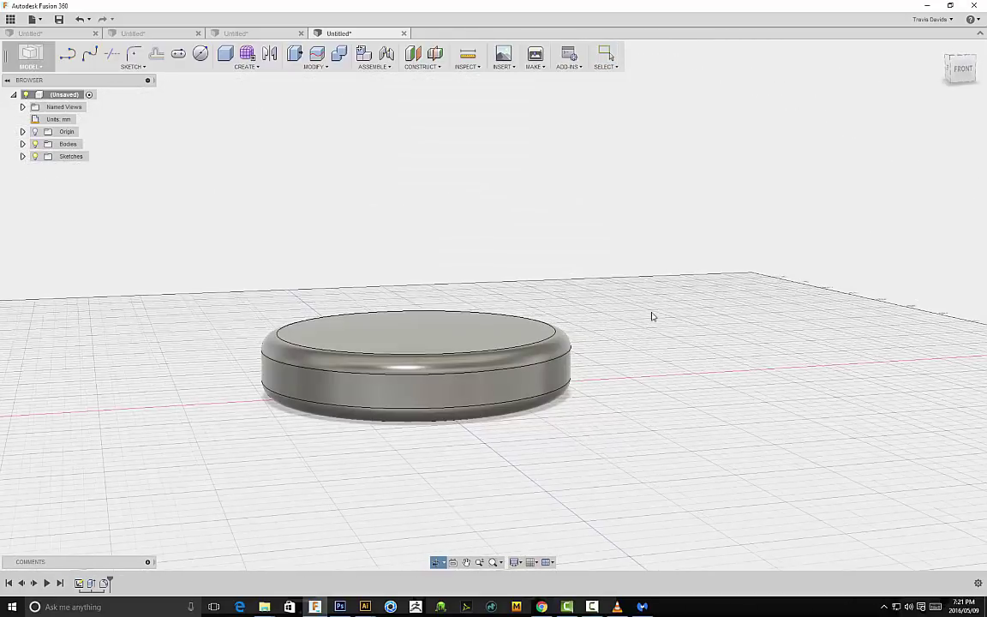
pyautogui.moveTo(648, 315); pyautogui.dragTo(718, 337, button='middle')
pyautogui.keyDown('shift'); pyautogui.moveTo(598, 137); pyautogui.dragTo(592, 191, button='middle'); pyautogui.keyUp('shift')
pyautogui.keyDown('shift'); pyautogui.moveTo(591, 269); pyautogui.dragTo(529, 266, button='middle'); pyautogui.keyUp('shift')
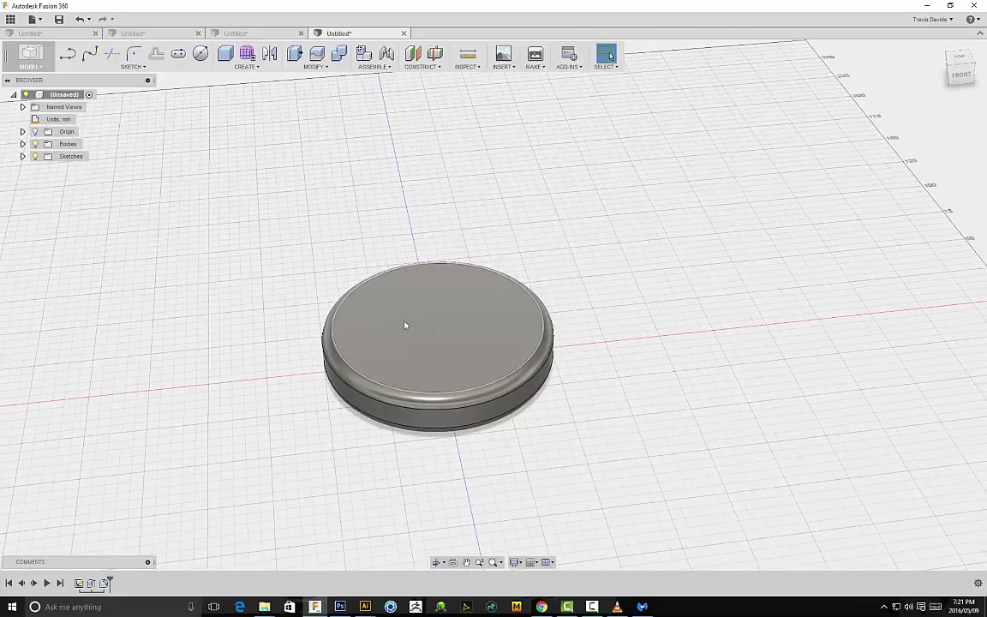
pyautogui.keyDown('shift'); pyautogui.moveTo(630, 333); pyautogui.dragTo(464, 345, button='middle'); pyautogui.keyUp('shift')
pyautogui.keyDown('shift'); pyautogui.moveTo(554, 321); pyautogui.dragTo(412, 121, button='middle'); pyautogui.keyUp('shift')
pyautogui.keyDown('shift'); pyautogui.moveTo(500, 342); pyautogui.dragTo(505, 86, button='middle'); pyautogui.keyUp('shift')
# Step: Insert the SVG file shutterstock_172311062 [Converted].svg into a sketch on the disc's flat upper face
pyautogui.click(508, 67)
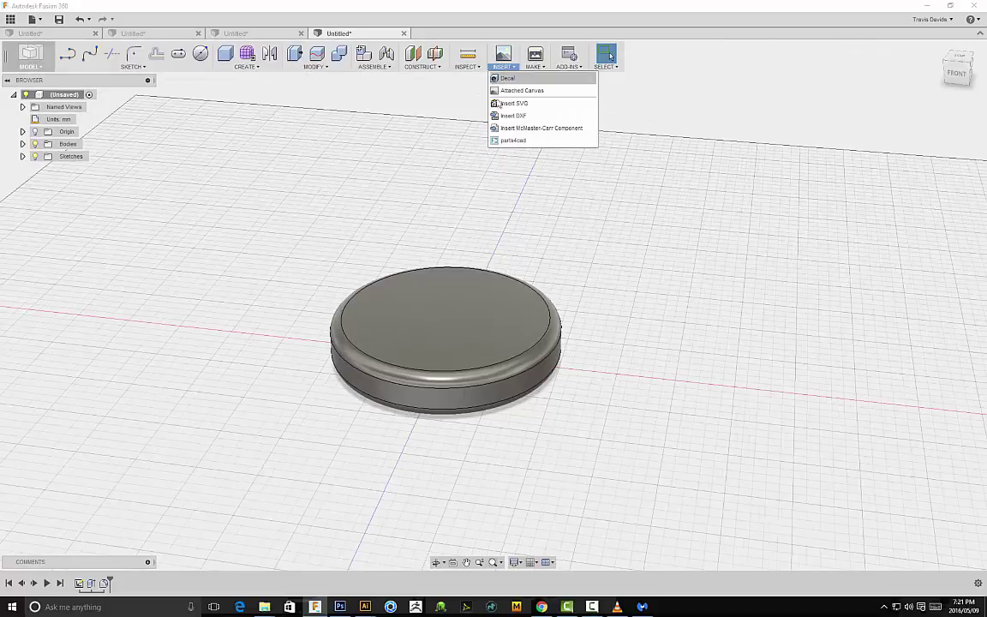
pyautogui.click(514, 102)
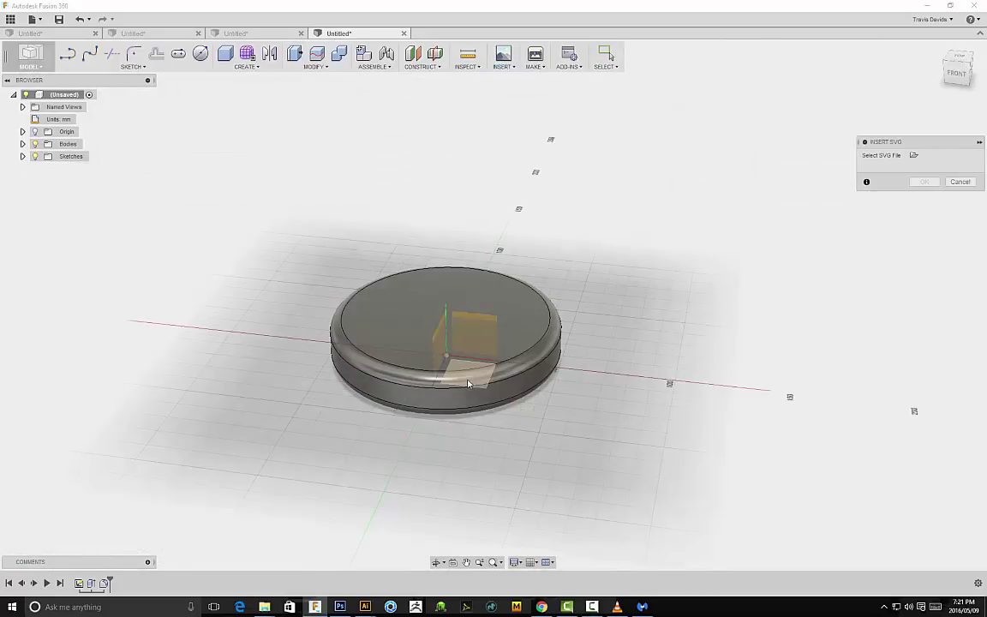
pyautogui.keyDown('shift'); pyautogui.moveTo(468, 382); pyautogui.dragTo(432, 348, button='middle'); pyautogui.keyUp('shift')
pyautogui.keyDown('shift'); pyautogui.moveTo(496, 331); pyautogui.dragTo(598, 387, button='middle'); pyautogui.keyUp('shift')
pyautogui.scroll(4, 360, 315)
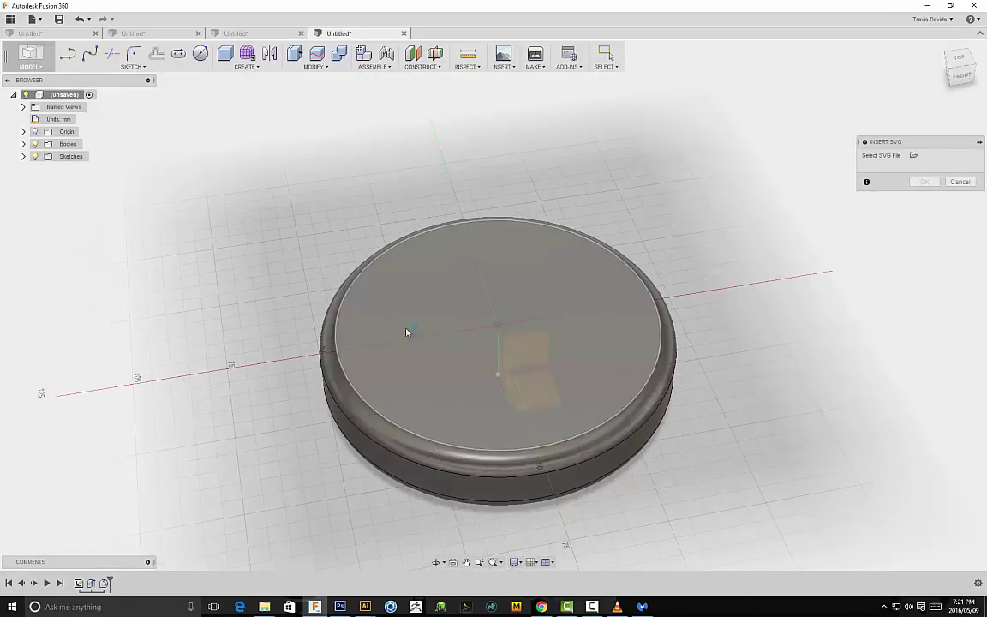
pyautogui.click(407, 331)
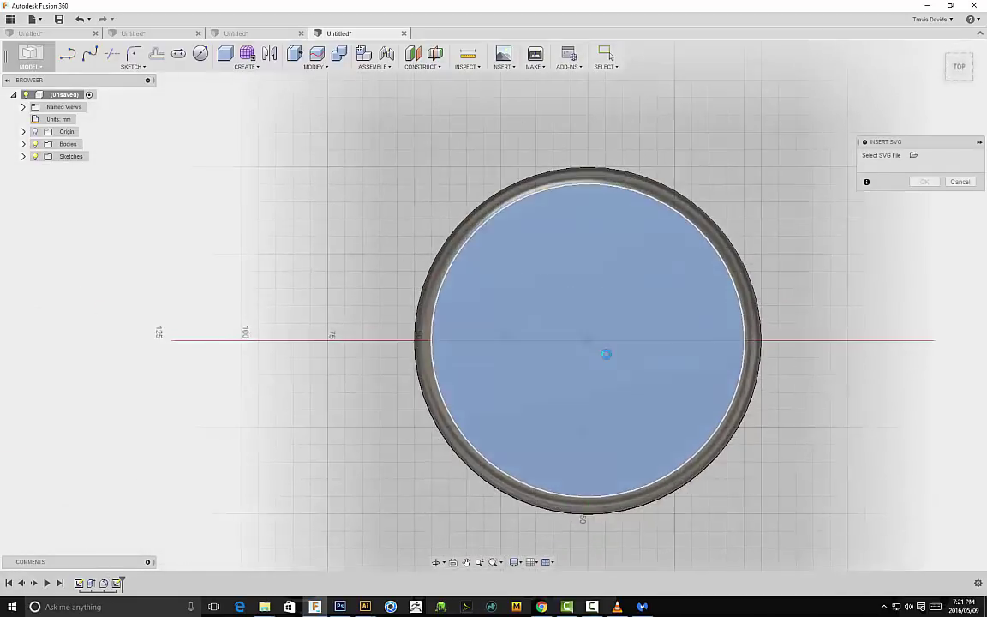
pyautogui.click(914, 155)
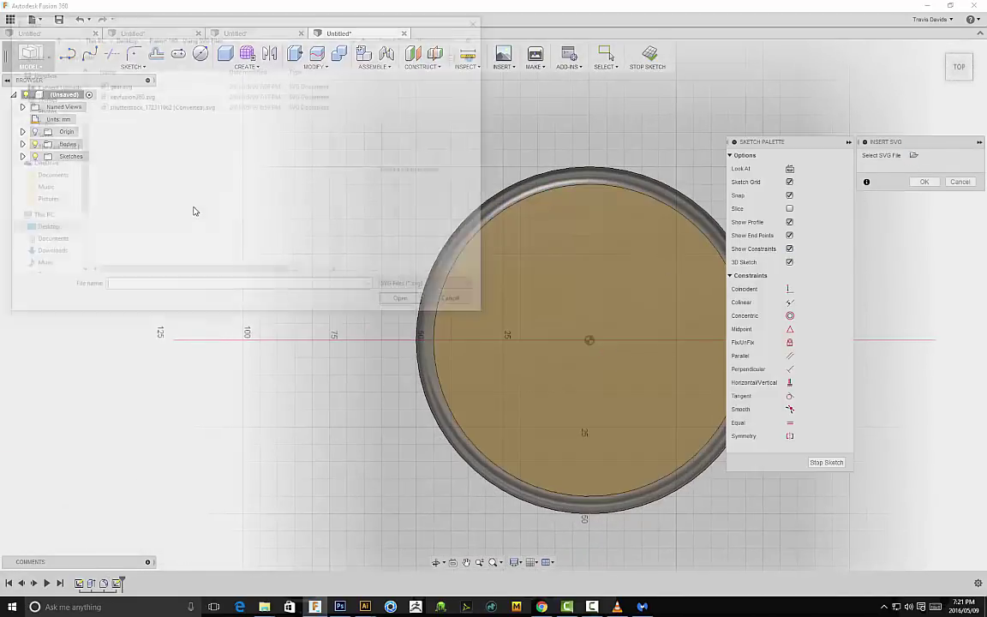
pyautogui.click(146, 106)
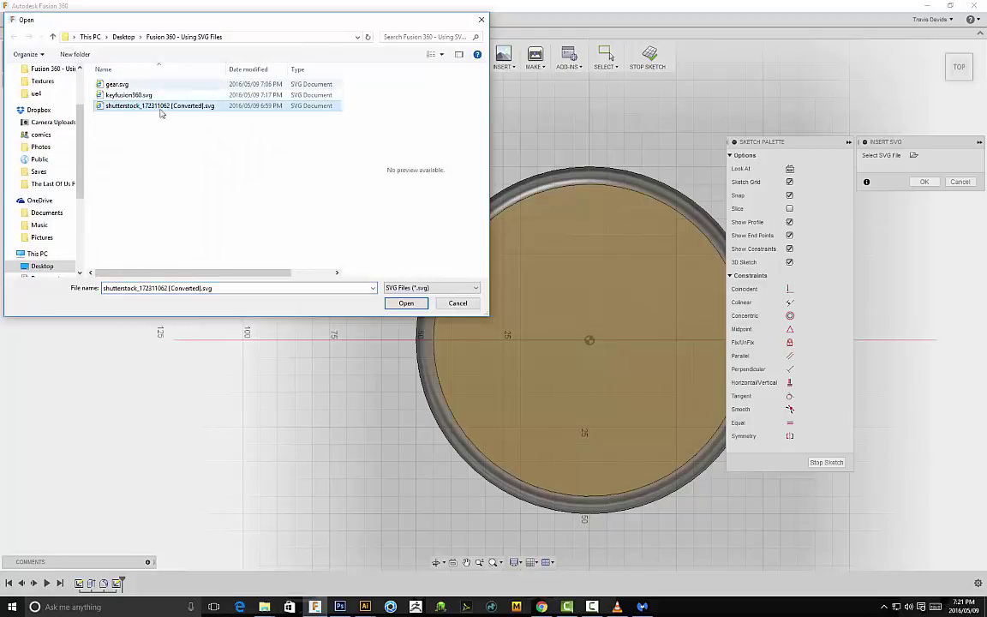
pyautogui.click(405, 304)
# Step: Rotate the inserted bird artwork 180 degrees so its lettering reads upright, and shift it along Y closer to the disc
pyautogui.scroll(-3, 239, 362)
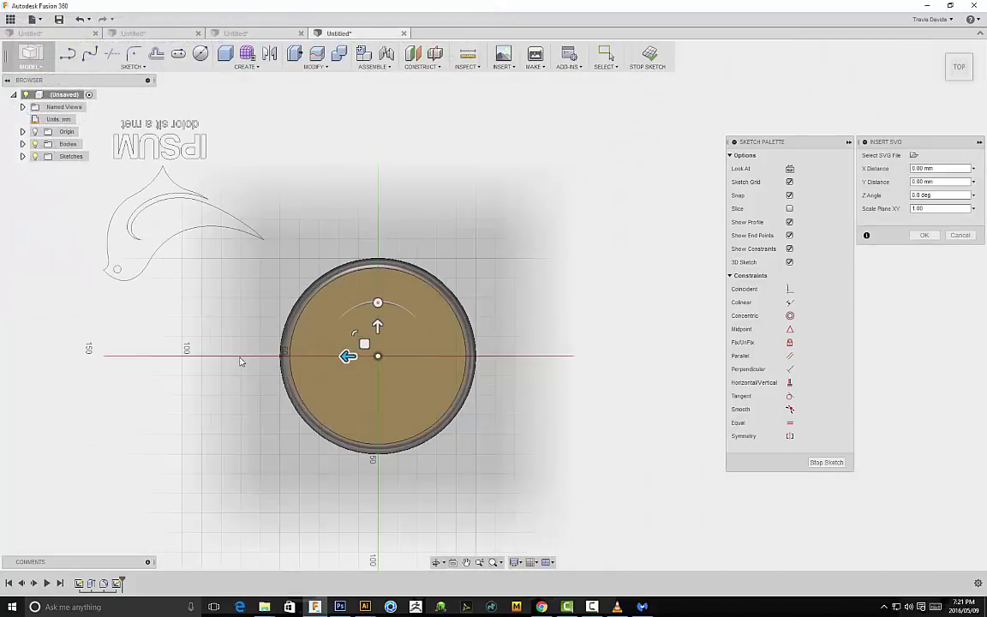
pyautogui.moveTo(378, 329); pyautogui.dragTo(388, 476)
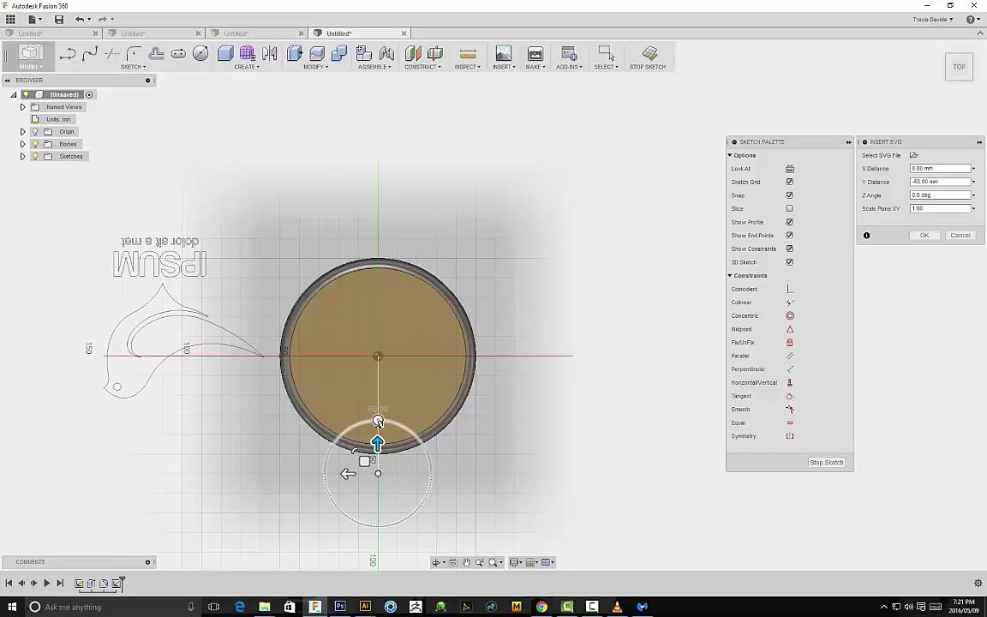
pyautogui.moveTo(376, 420); pyautogui.dragTo(274, 467)
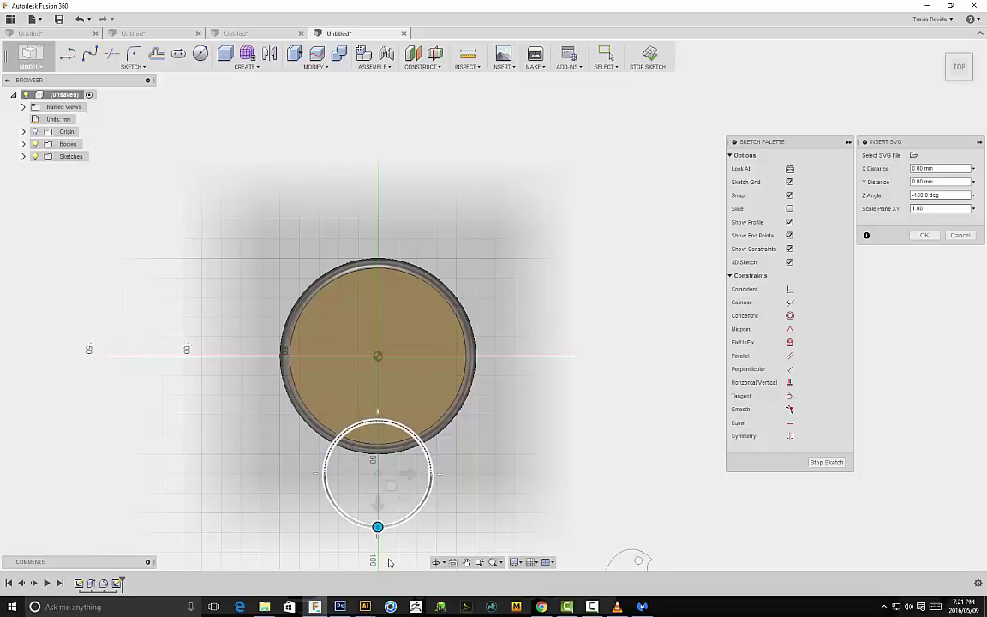
pyautogui.moveTo(544, 476); pyautogui.dragTo(508, 190, button='middle')
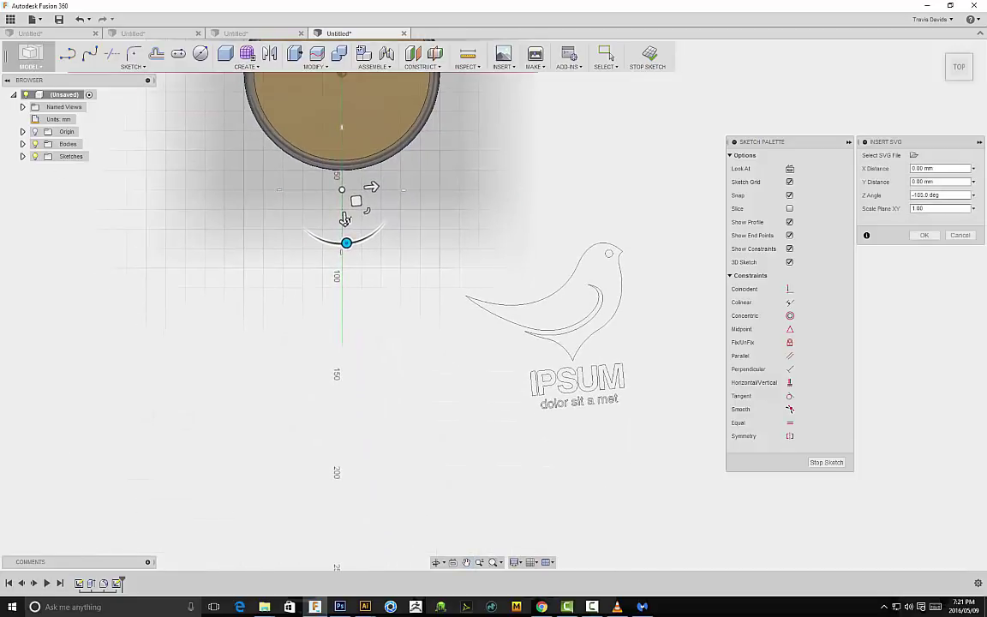
pyautogui.moveTo(346, 243); pyautogui.dragTo(344, 246)
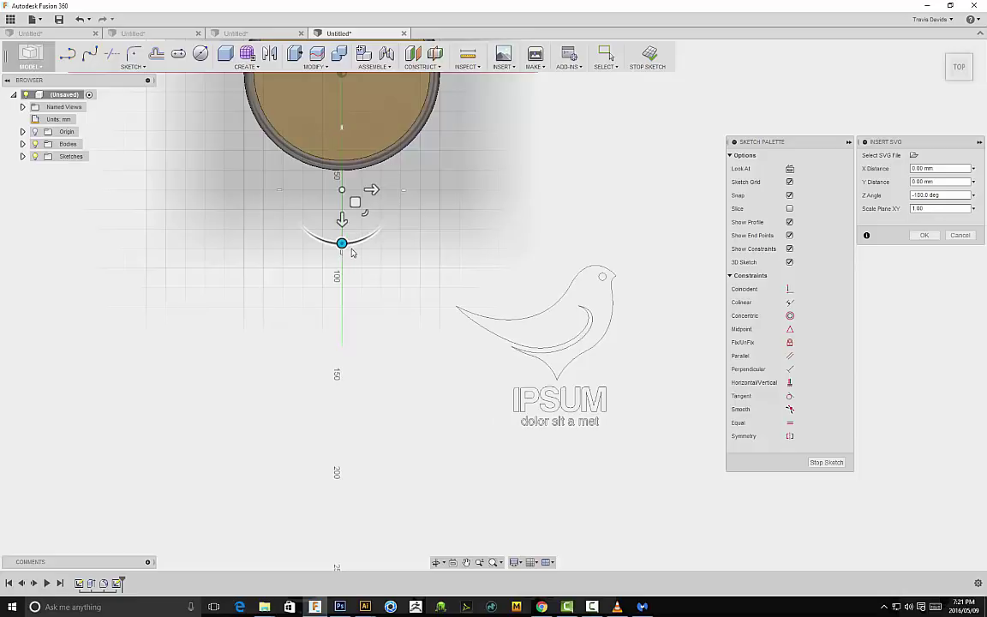
pyautogui.moveTo(344, 168); pyautogui.dragTo(344, 45)
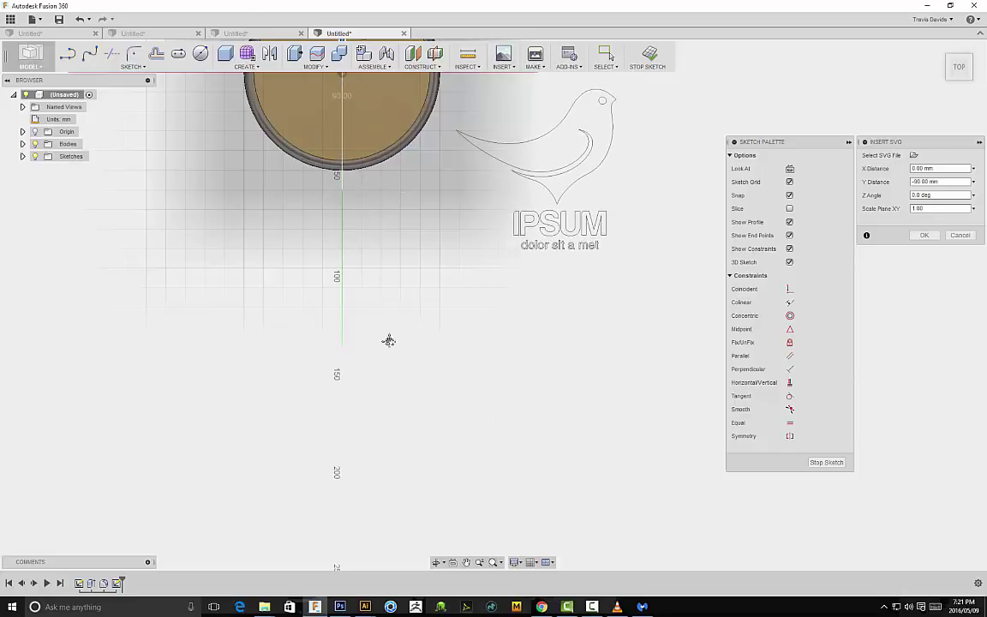
# Step: Scale the bird artwork to 0.60 and centre it on the disc's upper face, moving it 39 mm in X and about 29.18 mm in Y
pyautogui.moveTo(387, 326); pyautogui.dragTo(401, 484, button='middle')
pyautogui.moveTo(370, 183); pyautogui.dragTo(161, 90)
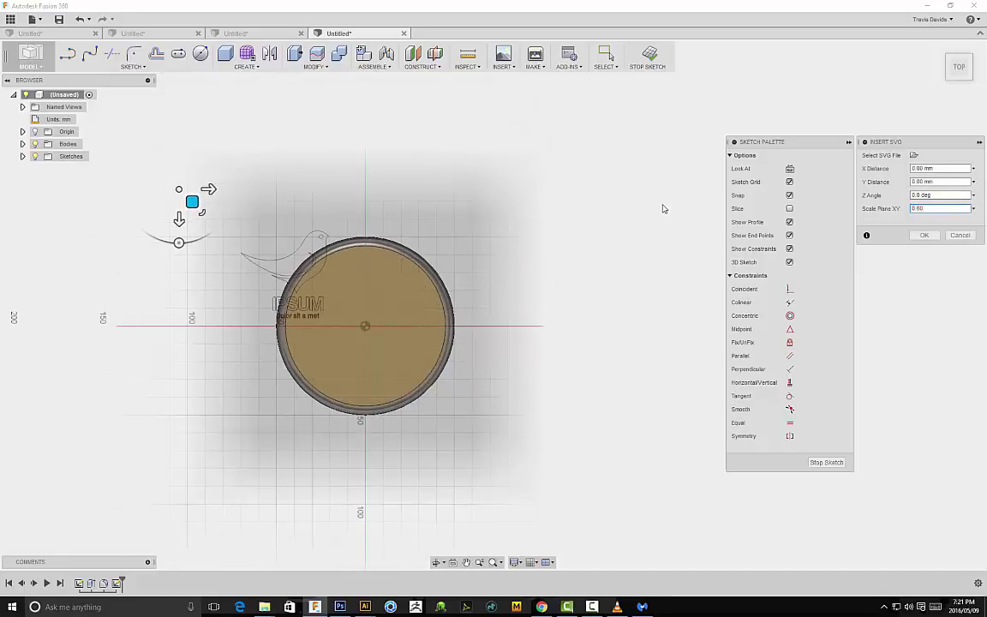
pyautogui.moveTo(192, 202); pyautogui.dragTo(260, 258)
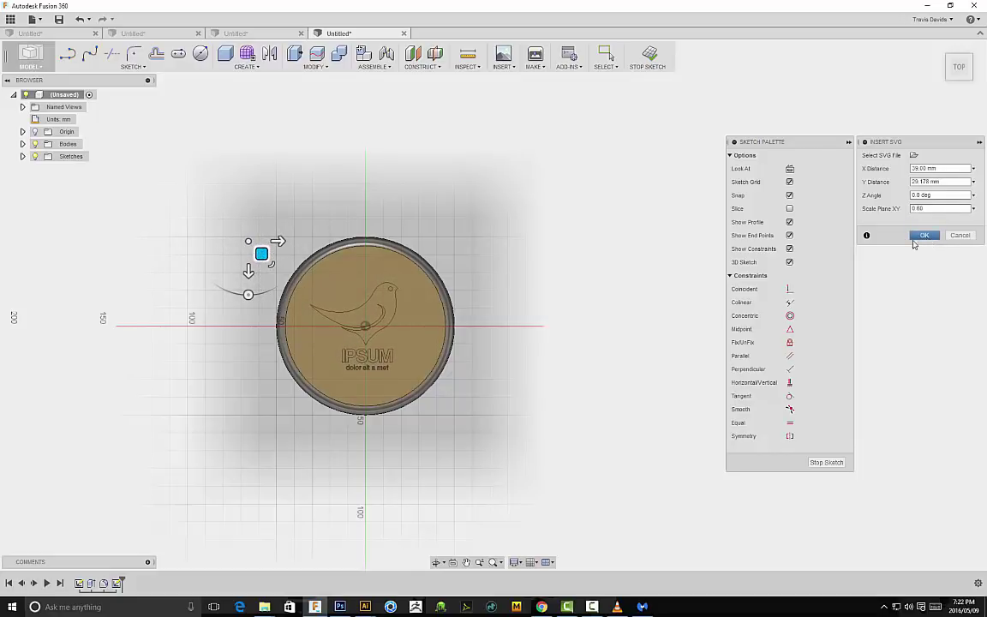
pyautogui.click(923, 236)
# Step: Extrude the bird profile and the five IPSUM letters as a 1 mm deep cut into the disc's upper face
pyautogui.keyDown('shift'); pyautogui.moveTo(525, 340); pyautogui.dragTo(576, 290, button='middle'); pyautogui.keyUp('shift')
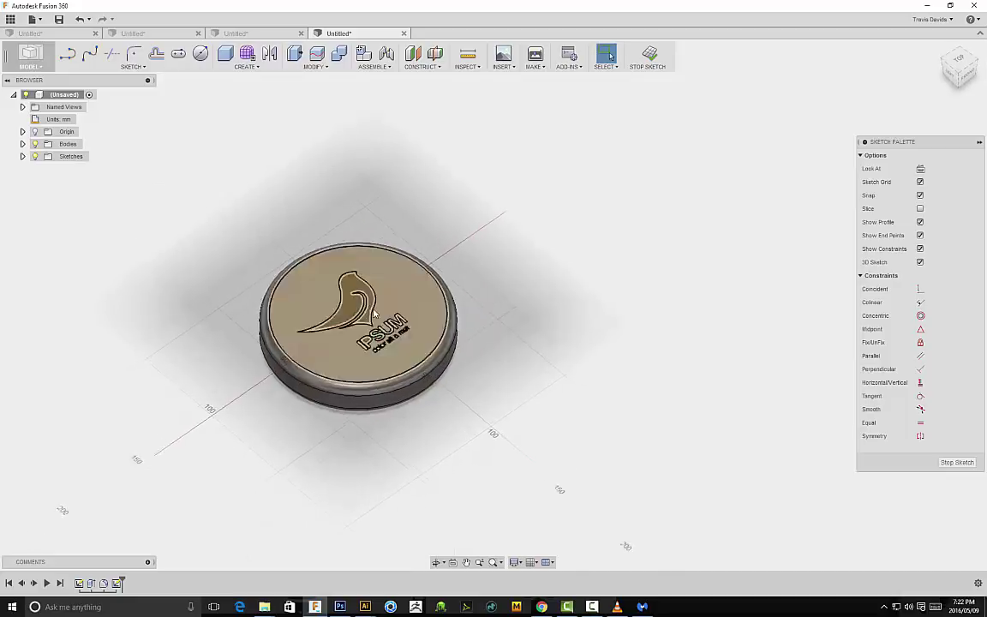
pyautogui.scroll(6, 379, 317)
pyautogui.click(372, 332)
pyautogui.scroll(3, 377, 420)
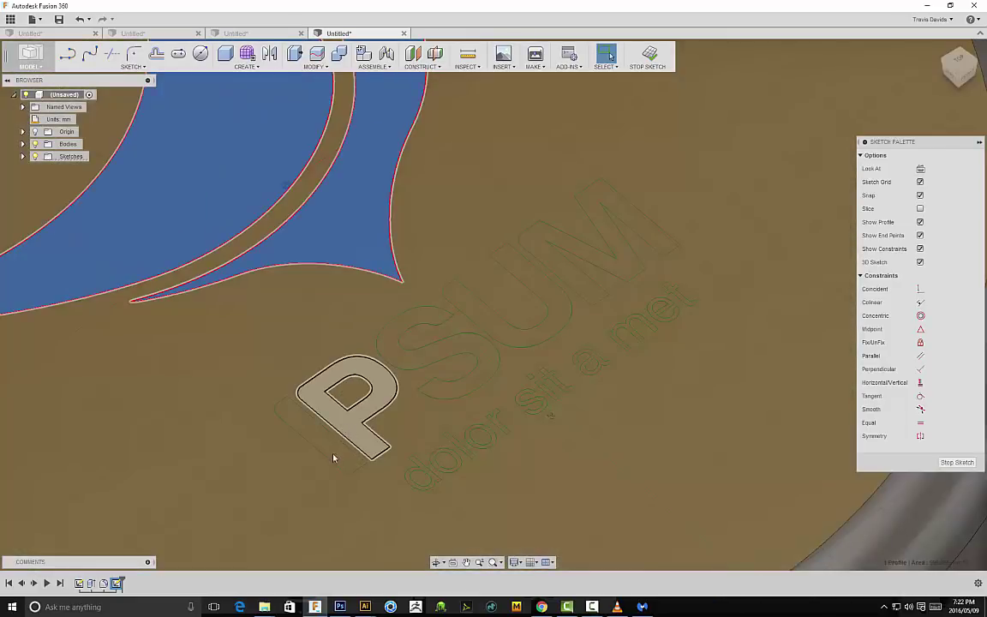
pyautogui.keyDown('shift'); pyautogui.click(336, 452); pyautogui.keyUp('shift')
pyautogui.keyDown('shift'); pyautogui.click(345, 447); pyautogui.keyUp('shift')
pyautogui.keyDown('shift'); pyautogui.click(435, 334); pyautogui.keyUp('shift')
pyautogui.keyDown('shift'); pyautogui.click(560, 332); pyautogui.keyUp('shift')
pyautogui.keyDown('shift'); pyautogui.click(615, 250); pyautogui.keyUp('shift')
pyautogui.scroll(-8, 599, 335)
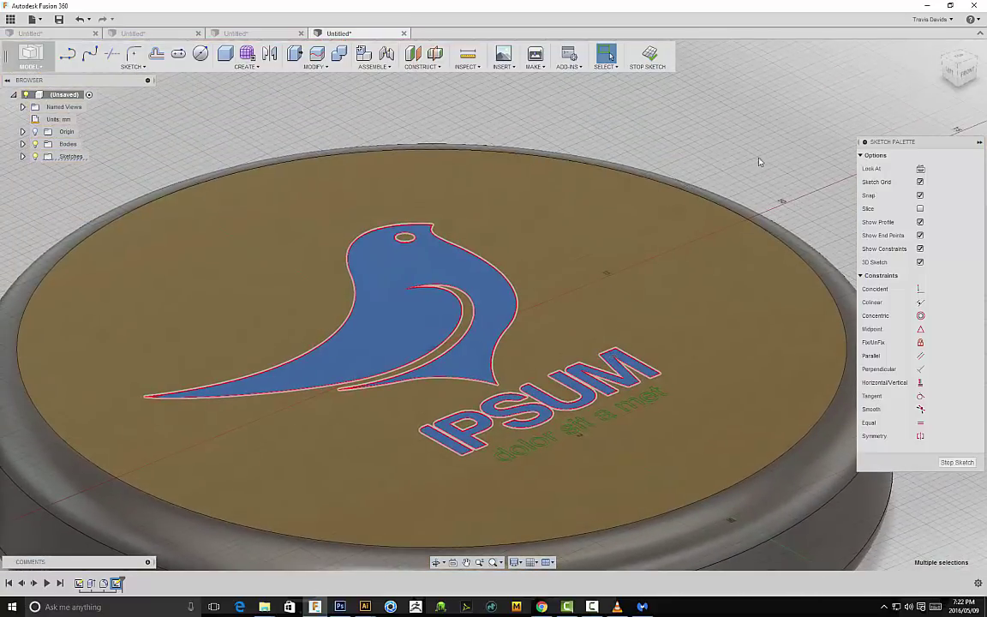
pyautogui.rightClick(761, 145)
pyautogui.click(748, 211)
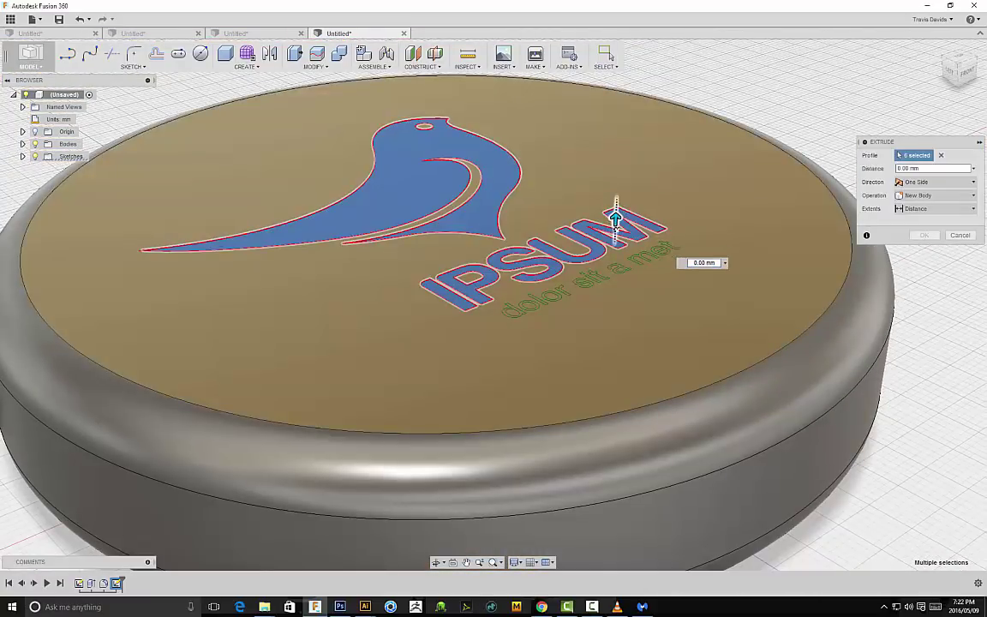
pyautogui.moveTo(615, 219); pyautogui.dragTo(616, 258)
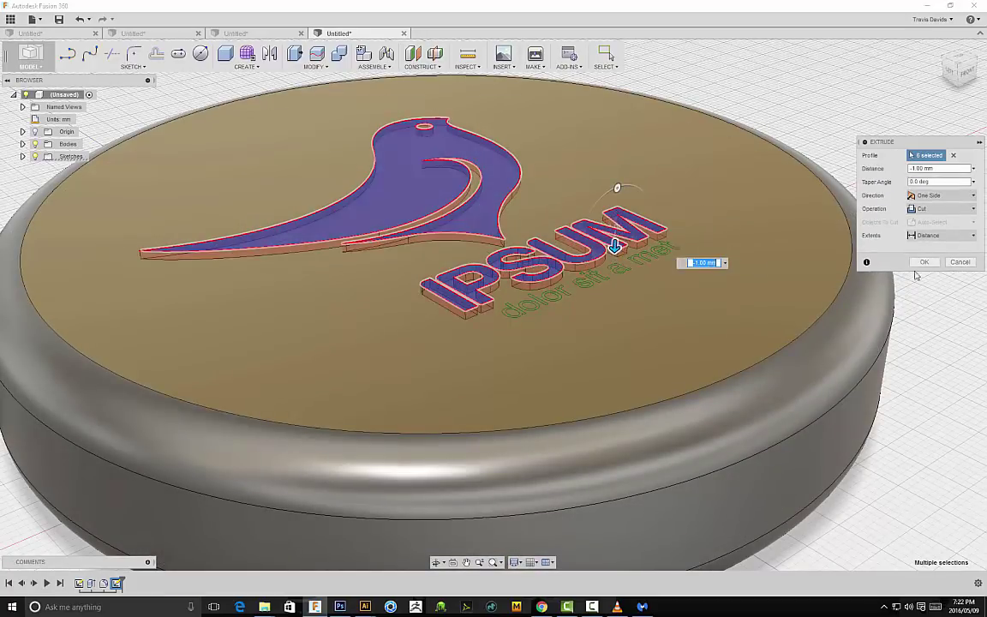
# Step: Examine the engraved bird and IPSUM lettering on the disc from several angles and distances
pyautogui.scroll(-5, 618, 266)
pyautogui.keyDown('shift'); pyautogui.moveTo(795, 204); pyautogui.dragTo(506, 247, button='middle'); pyautogui.keyUp('shift')
pyautogui.scroll(-3, 764, 253)
pyautogui.keyDown('shift'); pyautogui.moveTo(631, 255); pyautogui.dragTo(457, 279, button='middle'); pyautogui.keyUp('shift')
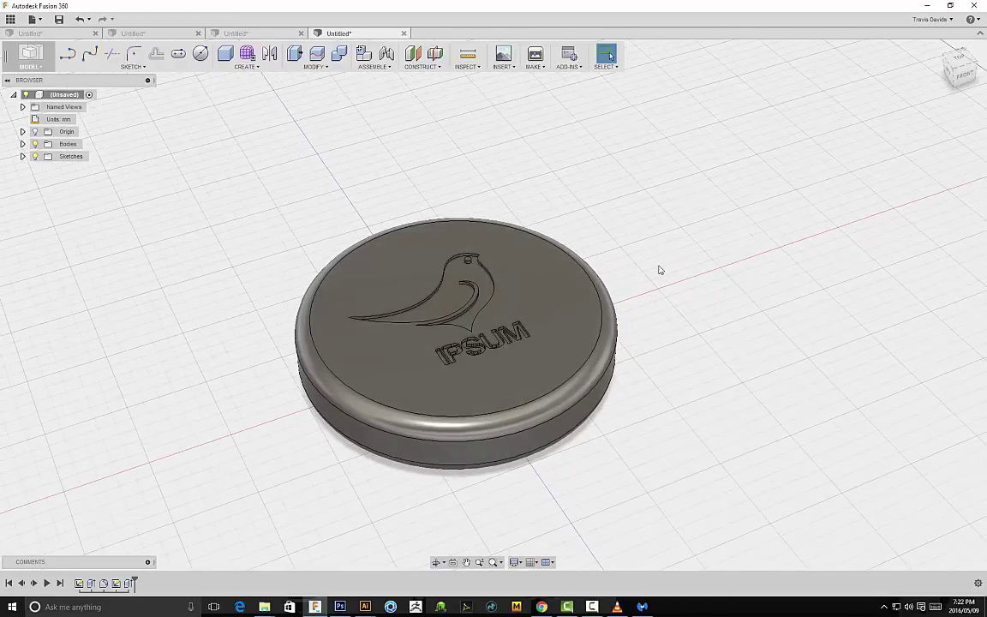
pyautogui.keyDown('shift'); pyautogui.moveTo(661, 269); pyautogui.dragTo(616, 169, button='middle'); pyautogui.keyUp('shift')
pyautogui.keyDown('shift'); pyautogui.moveTo(600, 130); pyautogui.dragTo(529, 281, button='middle'); pyautogui.keyUp('shift')
pyautogui.keyDown('shift'); pyautogui.moveTo(516, 226); pyautogui.dragTo(442, 353, button='middle'); pyautogui.keyUp('shift')
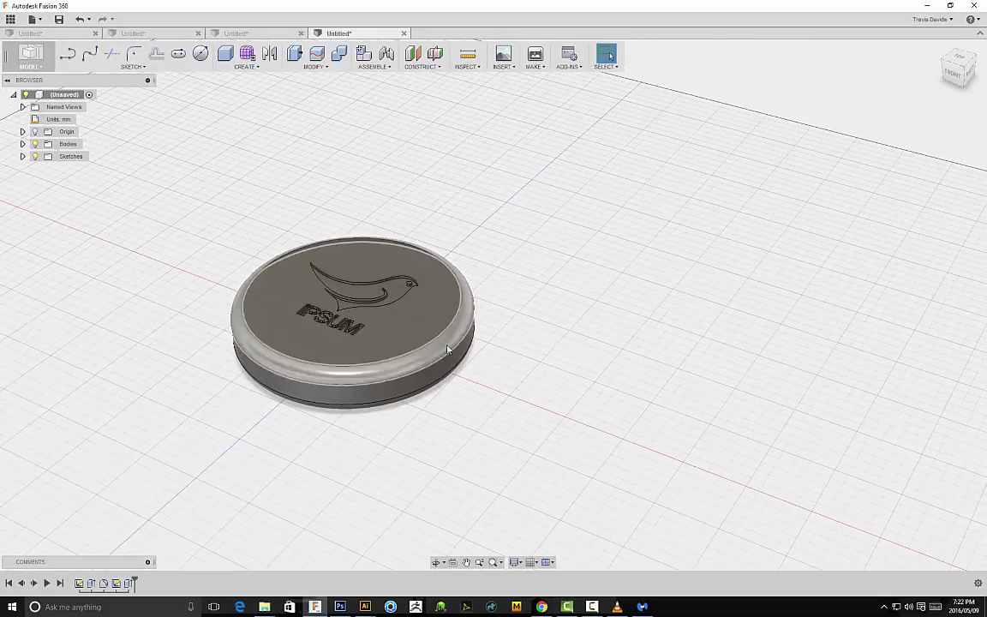
pyautogui.keyDown('shift'); pyautogui.moveTo(565, 323); pyautogui.dragTo(644, 328, button='middle'); pyautogui.keyUp('shift')
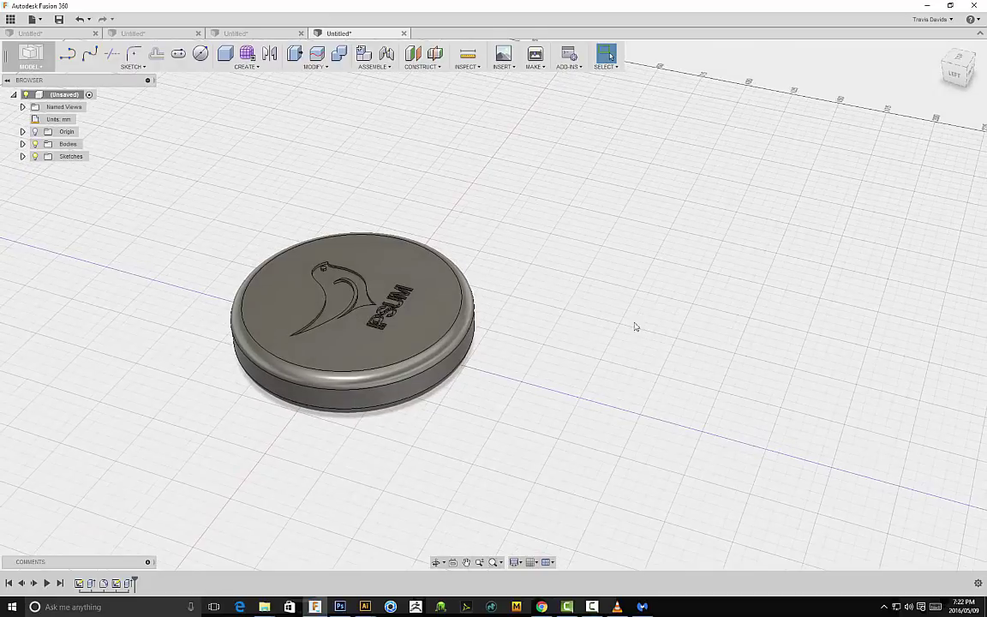
pyautogui.keyDown('shift'); pyautogui.moveTo(589, 279); pyautogui.dragTo(752, 422, button='middle'); pyautogui.keyUp('shift')
pyautogui.click(504, 67)
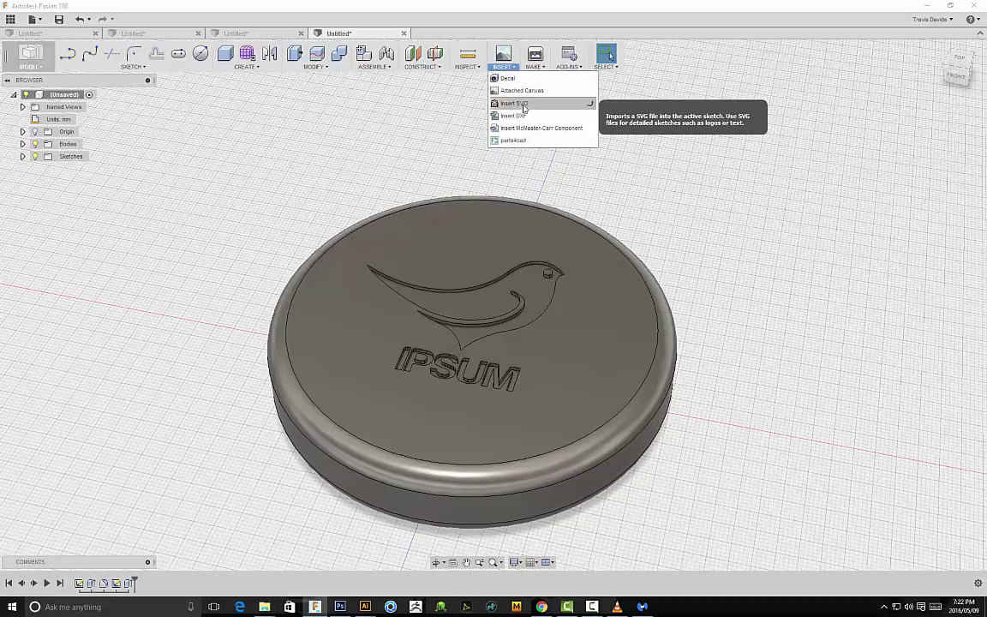
pyautogui.click(514, 108)
pyautogui.click(315, 66)
pyautogui.click(623, 160)
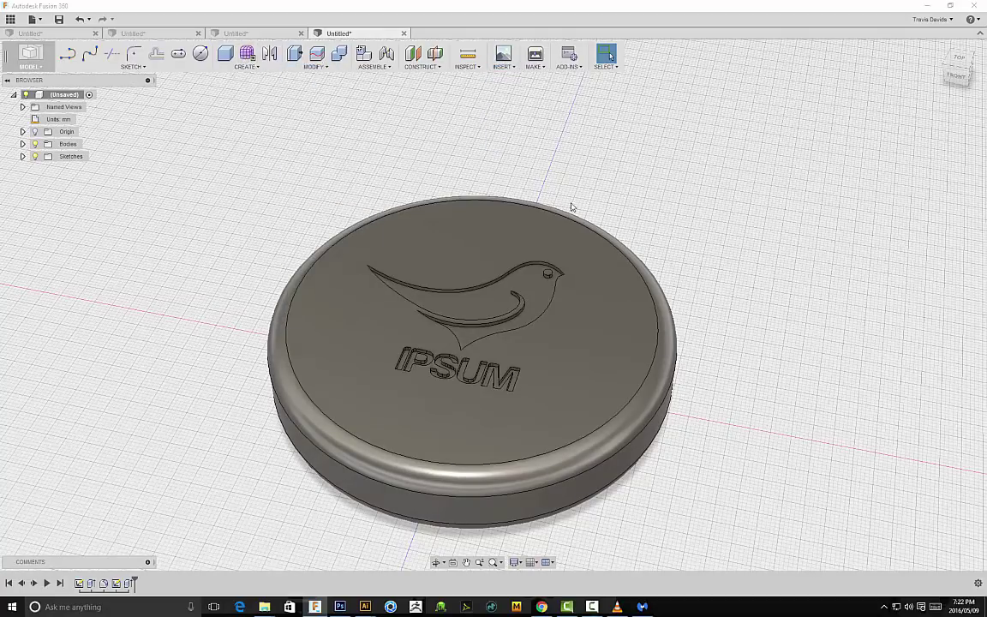
pyautogui.keyDown('shift'); pyautogui.moveTo(555, 207); pyautogui.dragTo(505, 155, button='middle'); pyautogui.keyUp('shift')
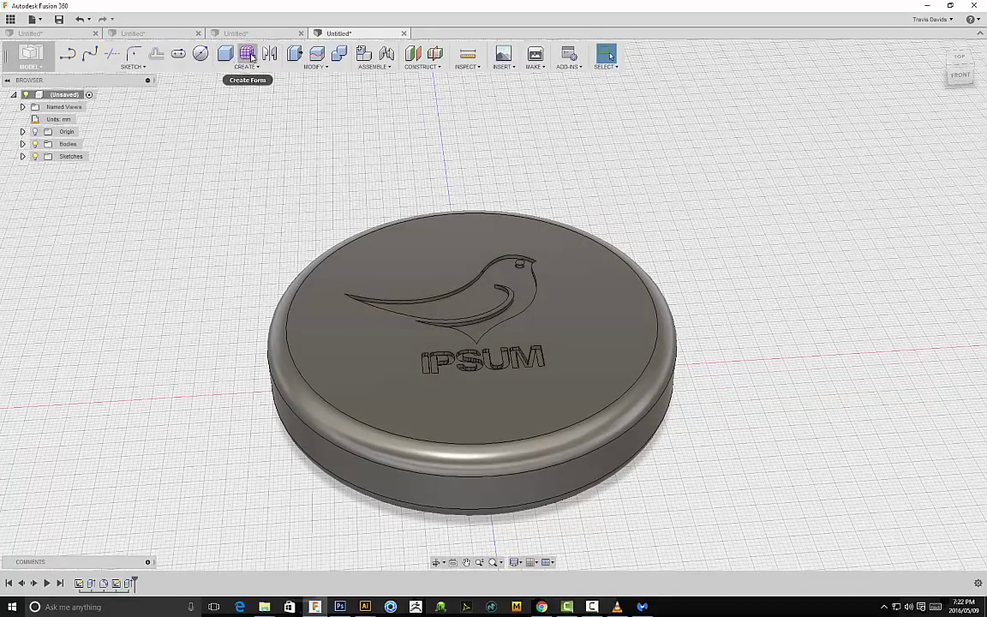
pyautogui.keyDown('shift'); pyautogui.moveTo(337, 164); pyautogui.dragTo(308, 129, button='middle'); pyautogui.keyUp('shift')
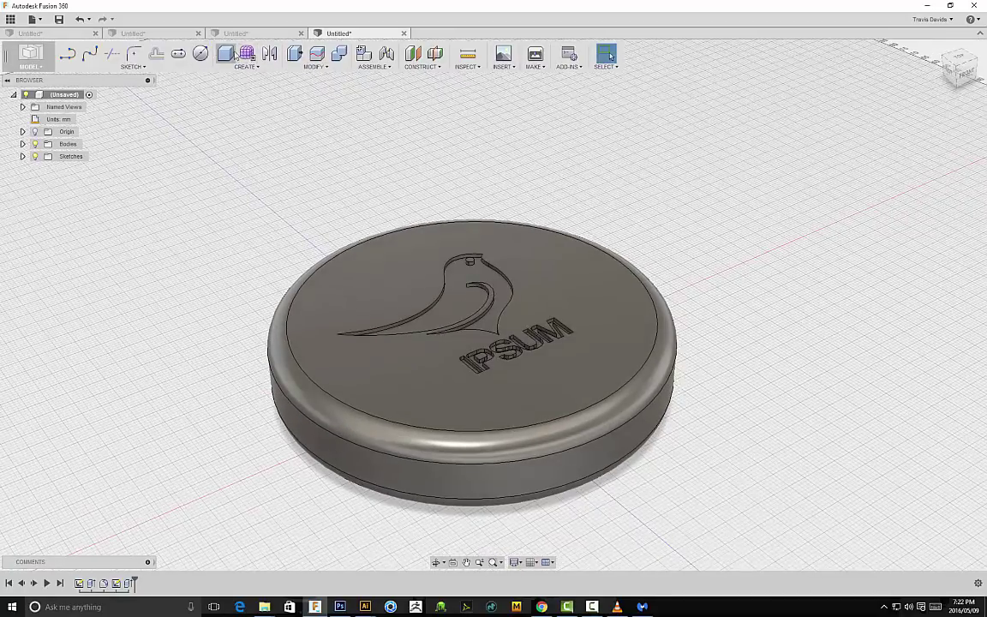
pyautogui.keyDown('shift'); pyautogui.moveTo(625, 178); pyautogui.dragTo(525, 143, button='middle'); pyautogui.keyUp('shift')
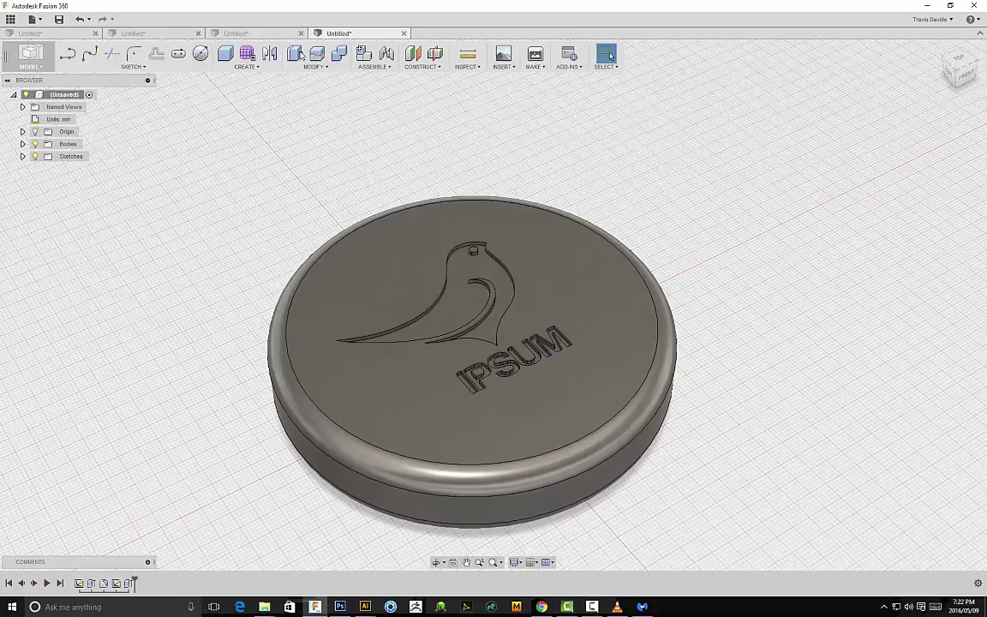
pyautogui.keyDown('shift'); pyautogui.moveTo(626, 168); pyautogui.dragTo(582, 235, button='middle'); pyautogui.keyUp('shift')
pyautogui.keyDown('shift'); pyautogui.moveTo(267, 219); pyautogui.dragTo(663, 233, button='middle'); pyautogui.keyUp('shift')
pyautogui.keyDown('shift'); pyautogui.moveTo(606, 192); pyautogui.dragTo(729, 315, button='middle'); pyautogui.keyUp('shift')
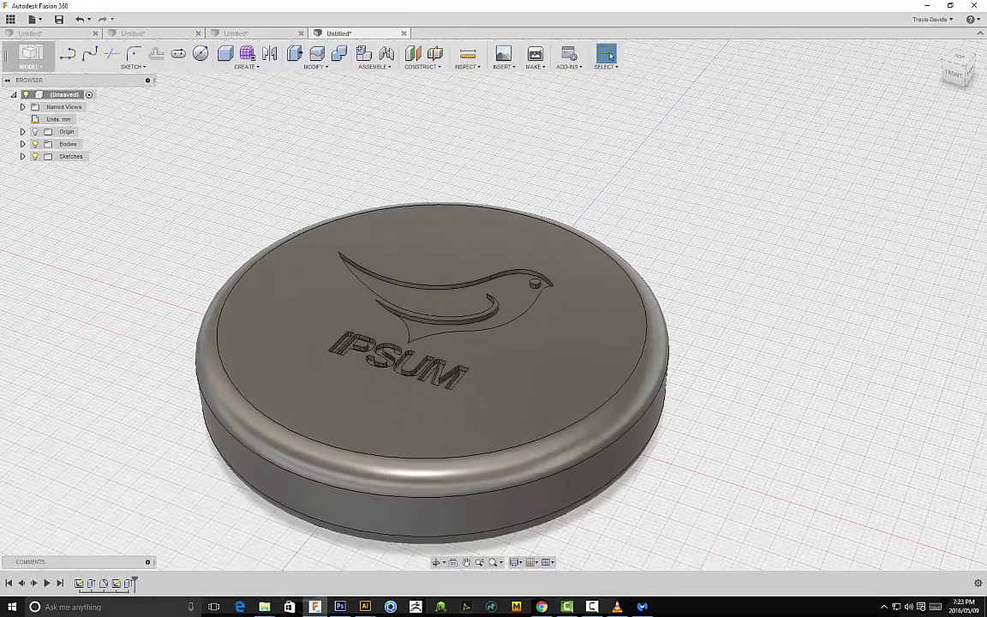
pyautogui.keyDown('shift'); pyautogui.moveTo(390, 363); pyautogui.dragTo(753, 260, button='middle'); pyautogui.keyUp('shift')
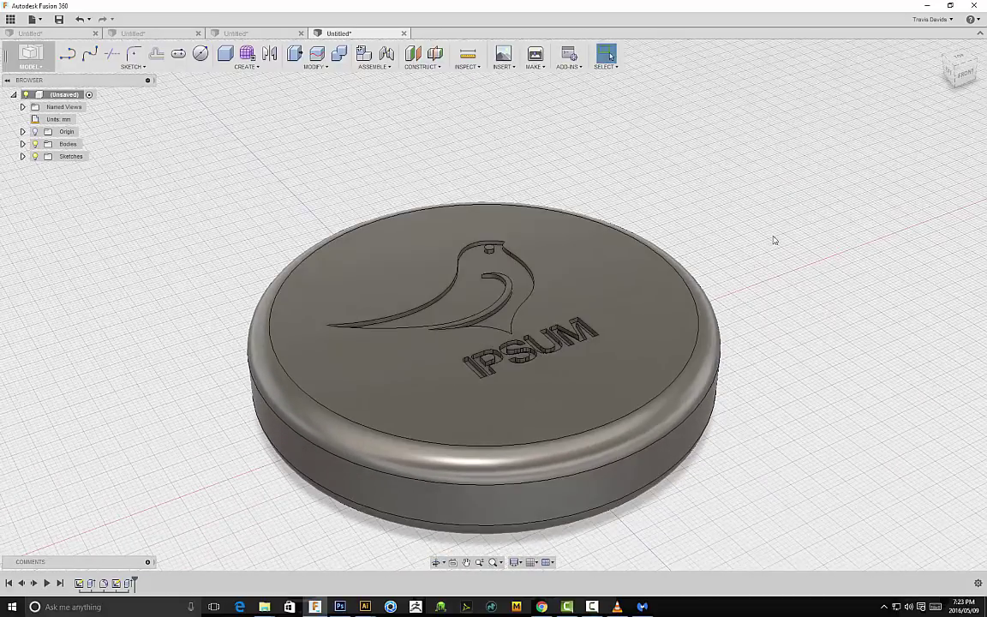